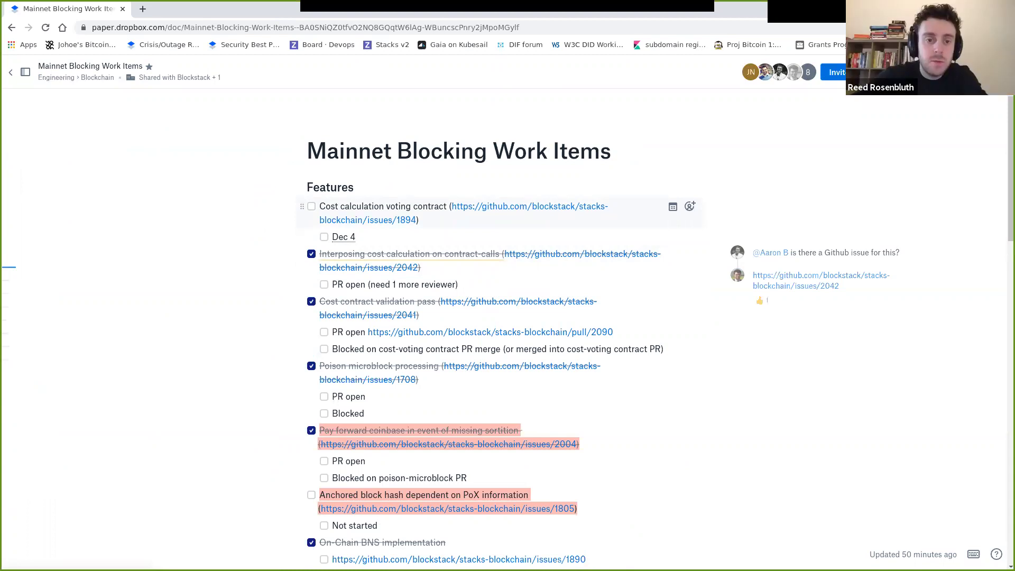
Step: Open GitHub issue #1894 for the cost calculation voting contract and look through the repository's open pull requests
right_click(483, 206)
click(529, 213)
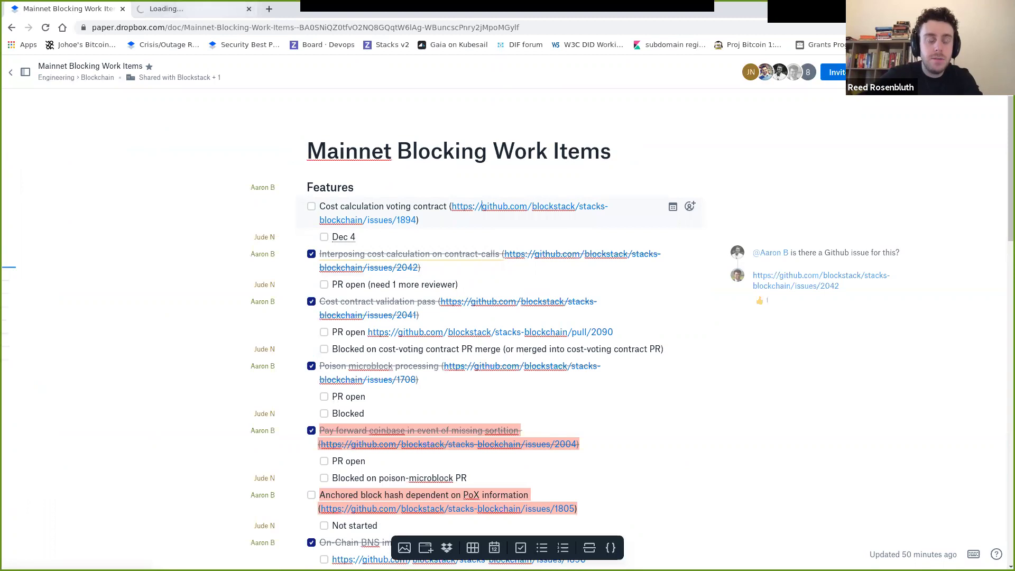
key(ctrl+Tab)
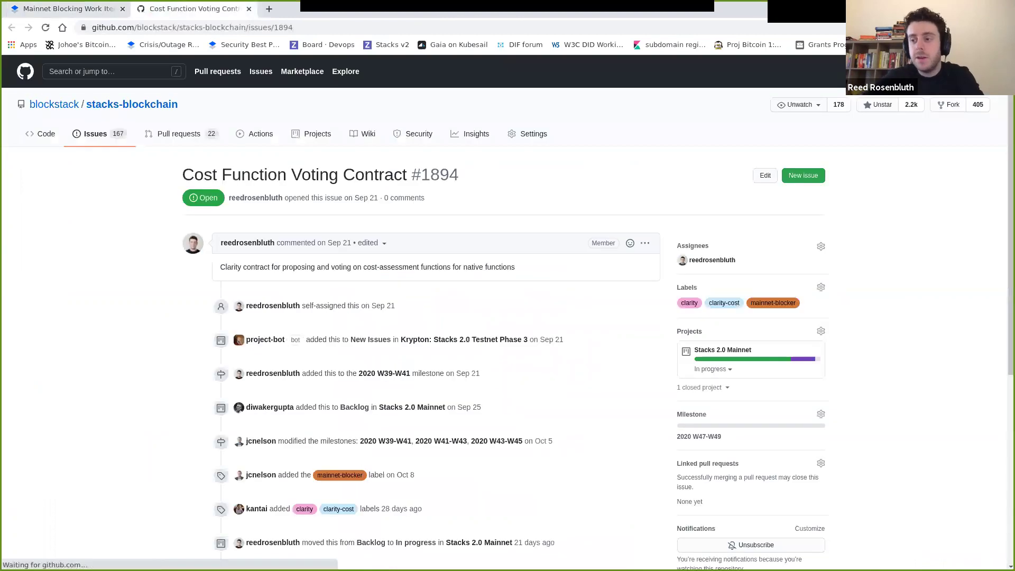
click(179, 134)
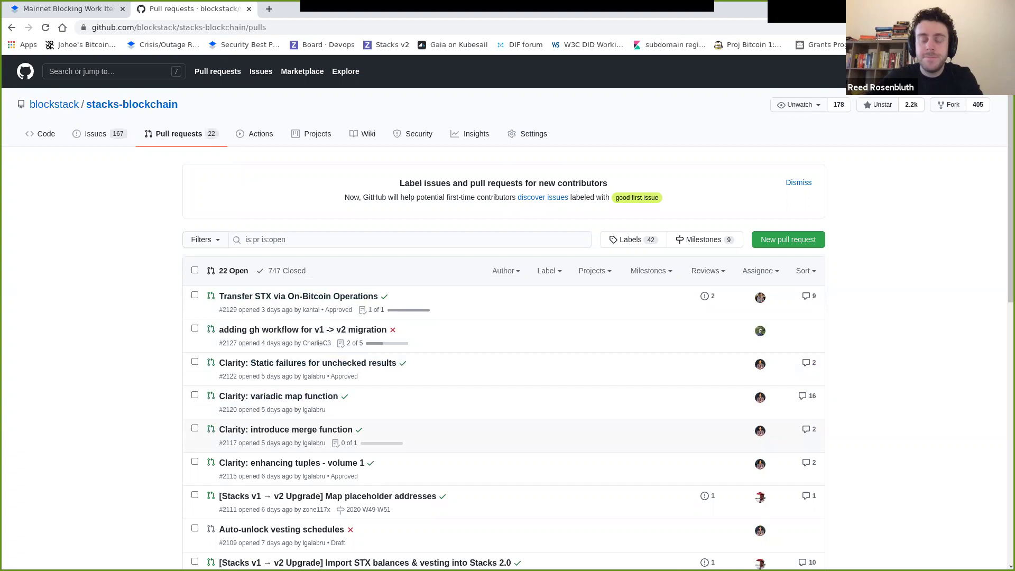
scroll(507, 317, down, 3)
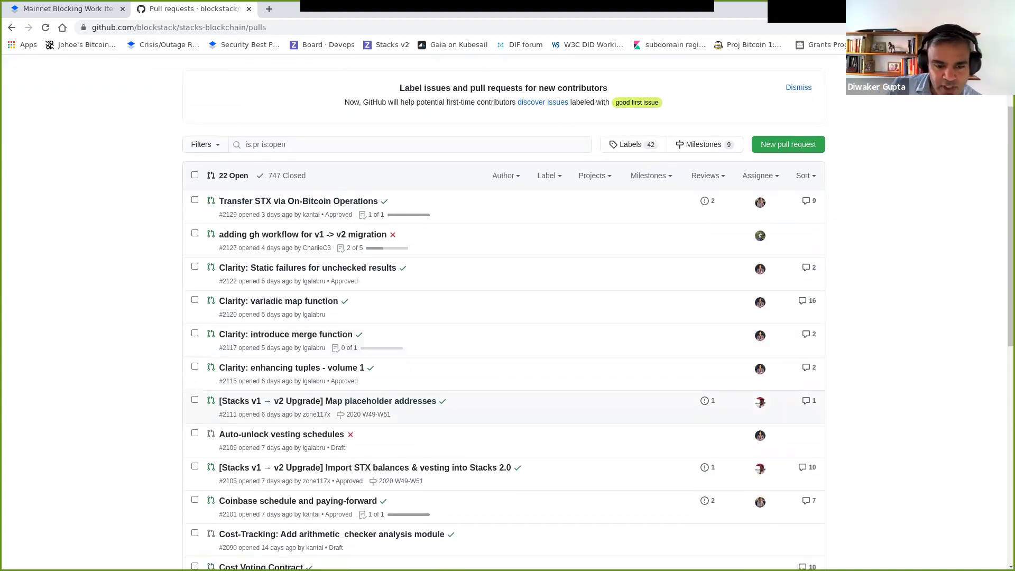
Step: Return to issue #1894 and open its linked Cost Voting Contract pull request #2087
key(alt+Left)
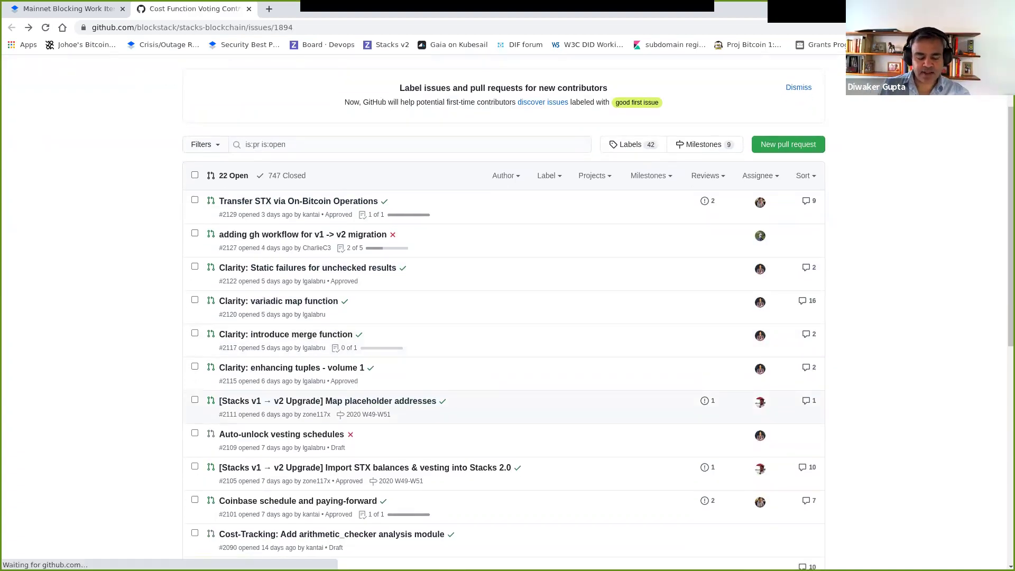
scroll(276, 315, down, 5)
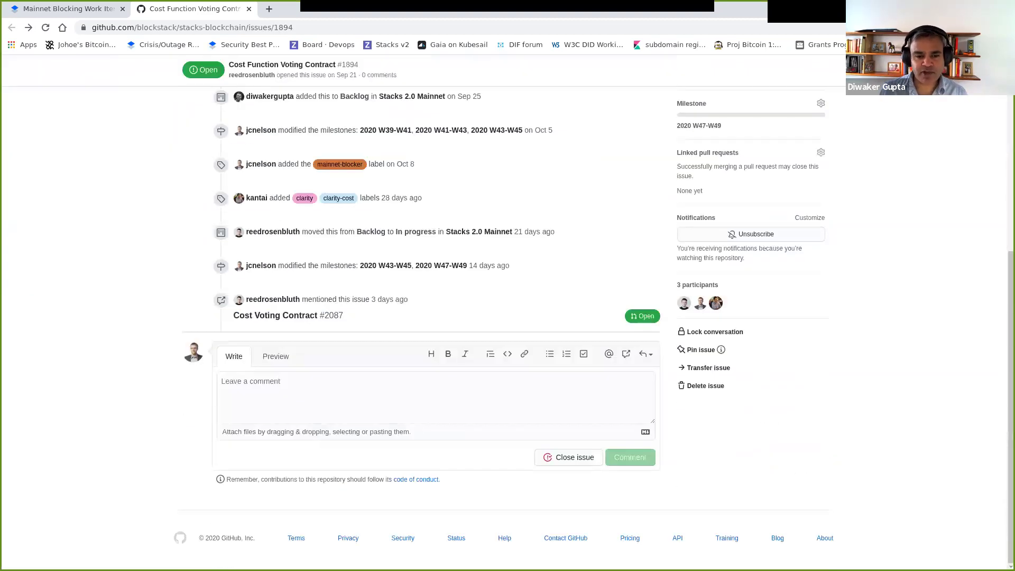
click(276, 315)
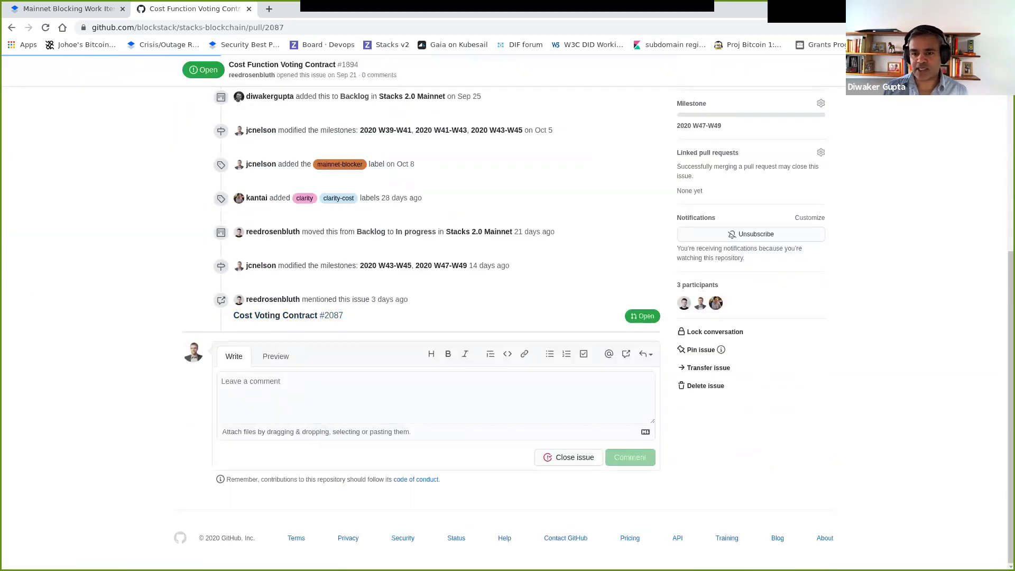
key(alt+Left)
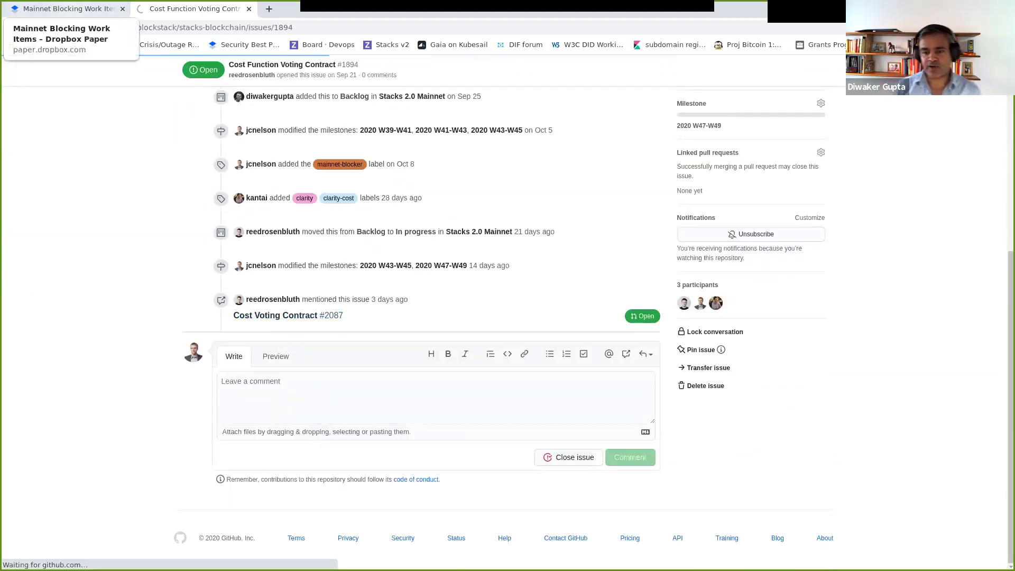
Step: In the Mainnet Blocking Work Items document, replace the sub-item under "Cost calculation voting contract" with "PR open"
click(63, 9)
key(BackSpace)
key(BackSpace)
key(BackSpace)
key(BackSpace)
key(BackSpace)
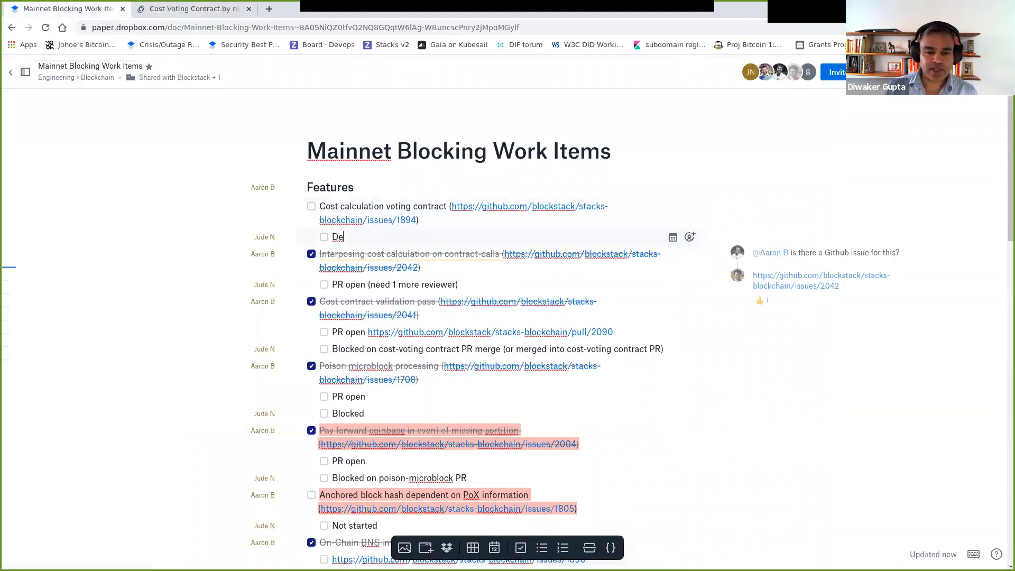
text(PR open)
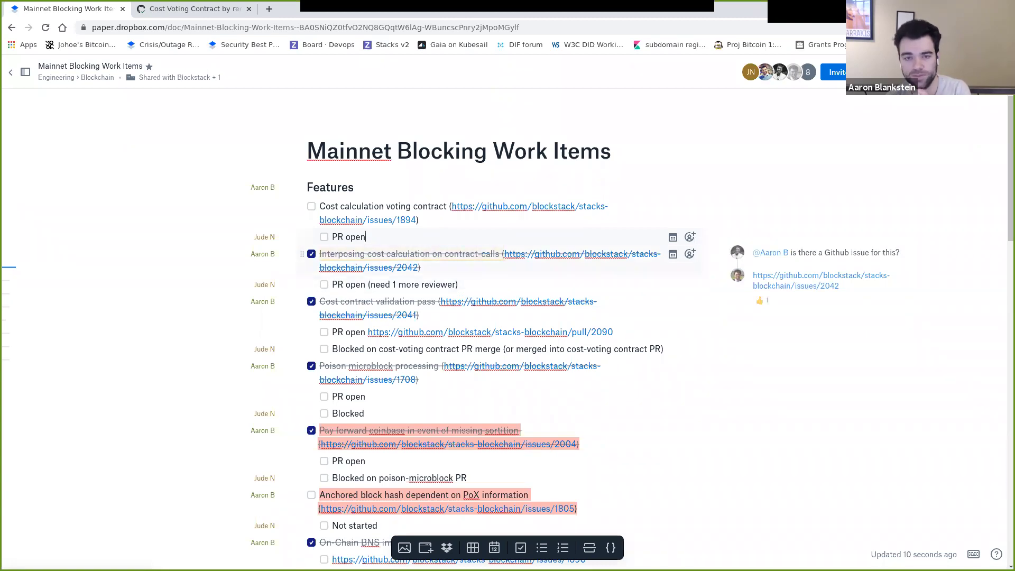
Step: Check GitHub issue #2042 on interposing cost calculation for linked pull requests, close it and return to the work items document
right_click(383, 267)
click(435, 273)
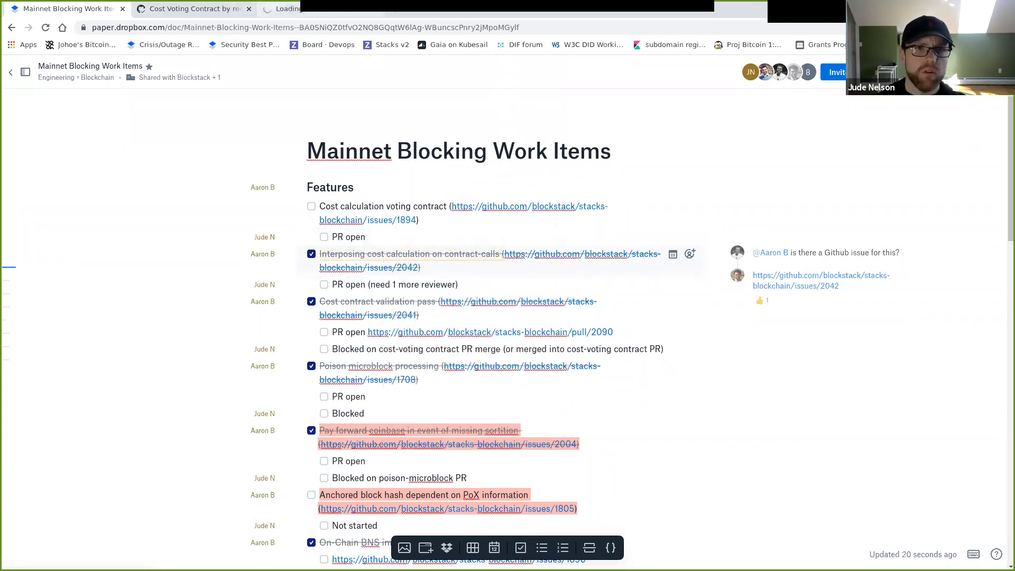
click(288, 9)
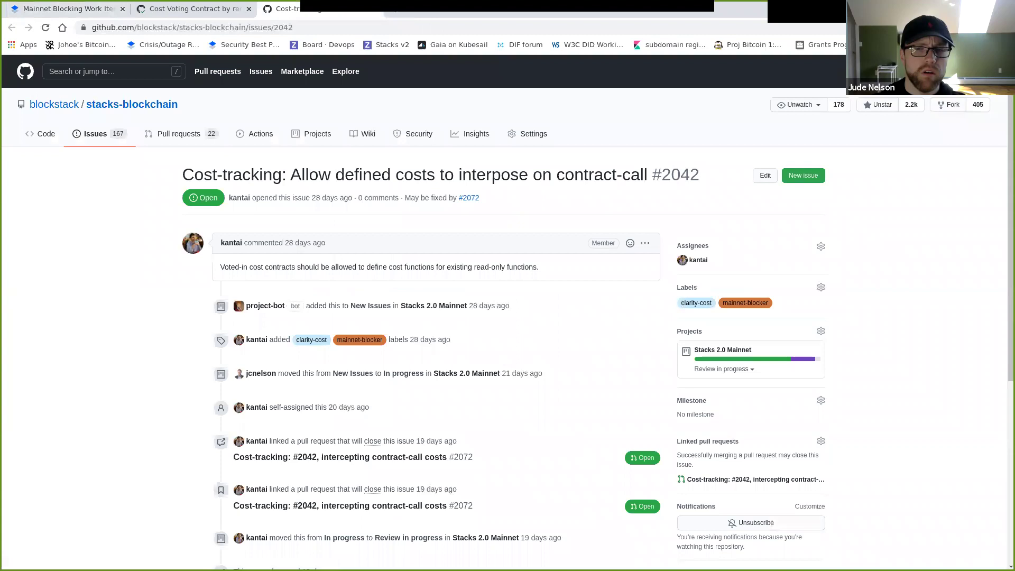
scroll(508, 318, down, 5)
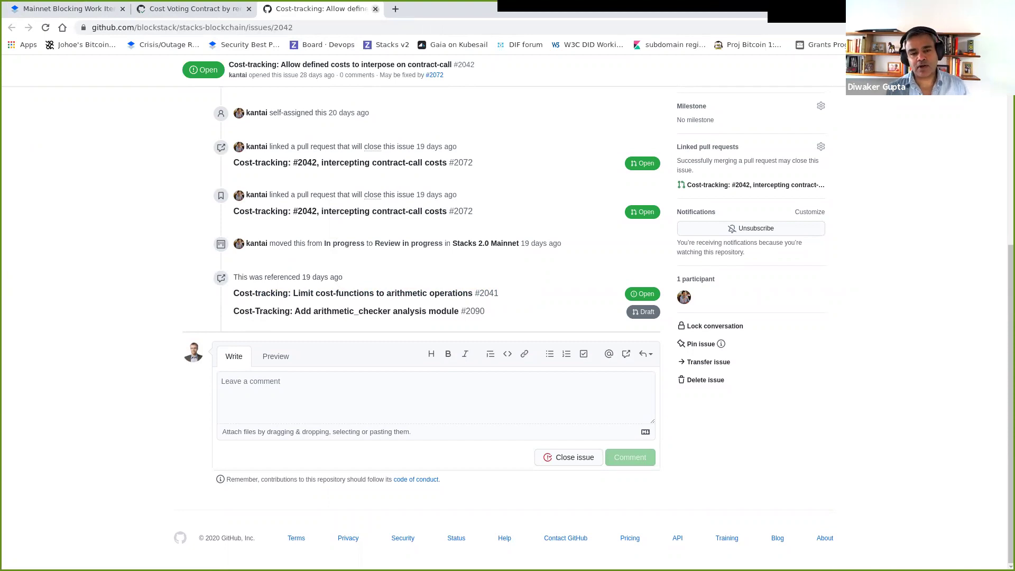
key(ctrl+w)
key(ctrl+Page_Up)
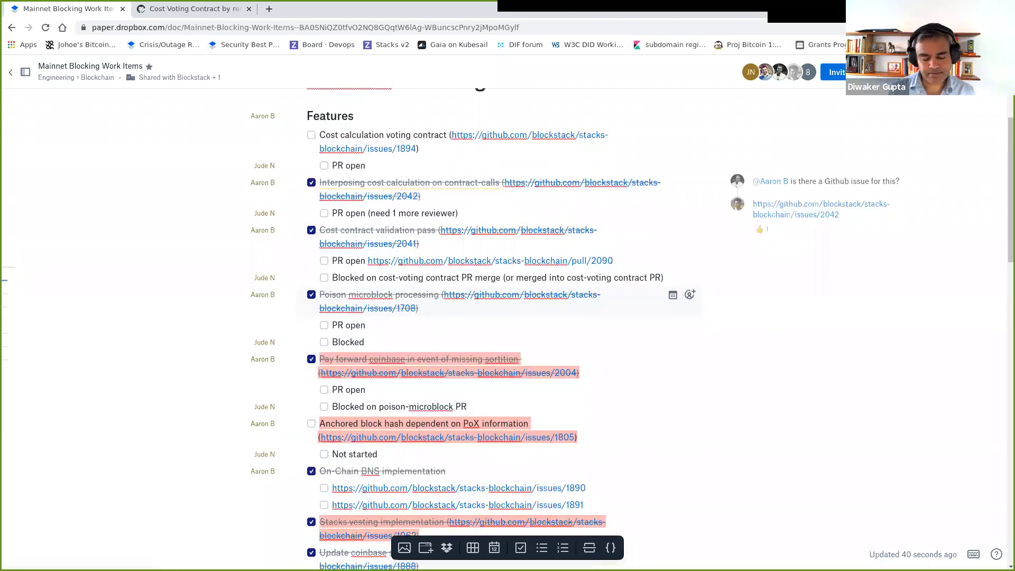
Step: Replace the sub-item under "Anchored block hash dependent on PoX information" with "ETA Friday"
scroll(489, 328, down, 4)
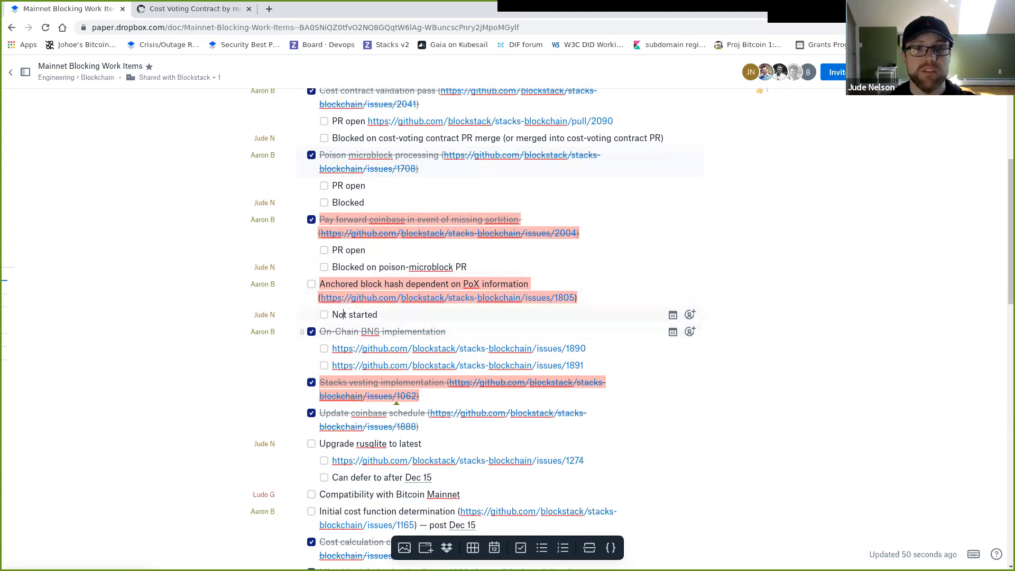
key(shift+End)
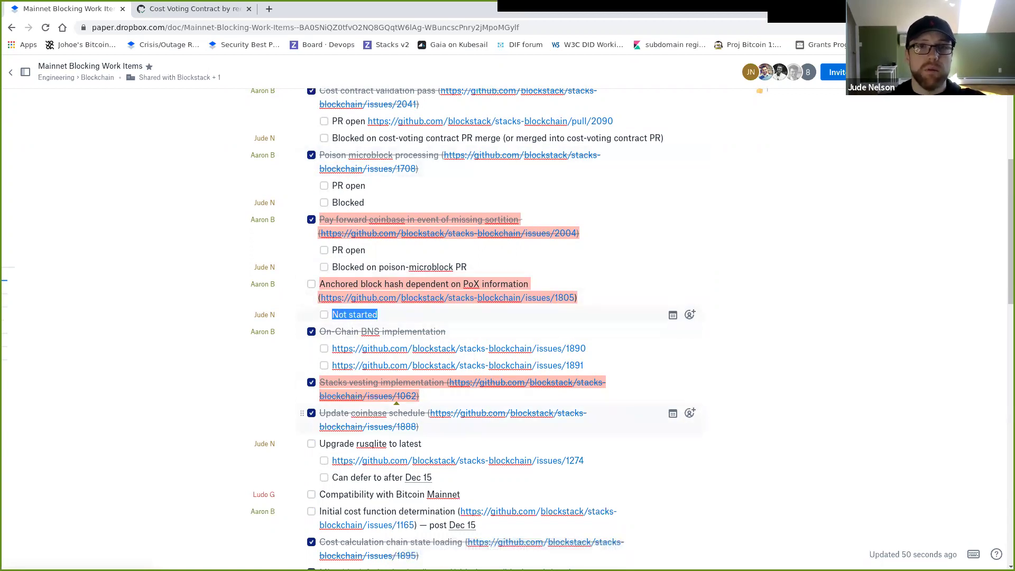
text(PR op)
key(BackSpace)
key(BackSpace)
key(BackSpace)
key(BackSpace)
key(BackSpace)
text(ETA Friday)
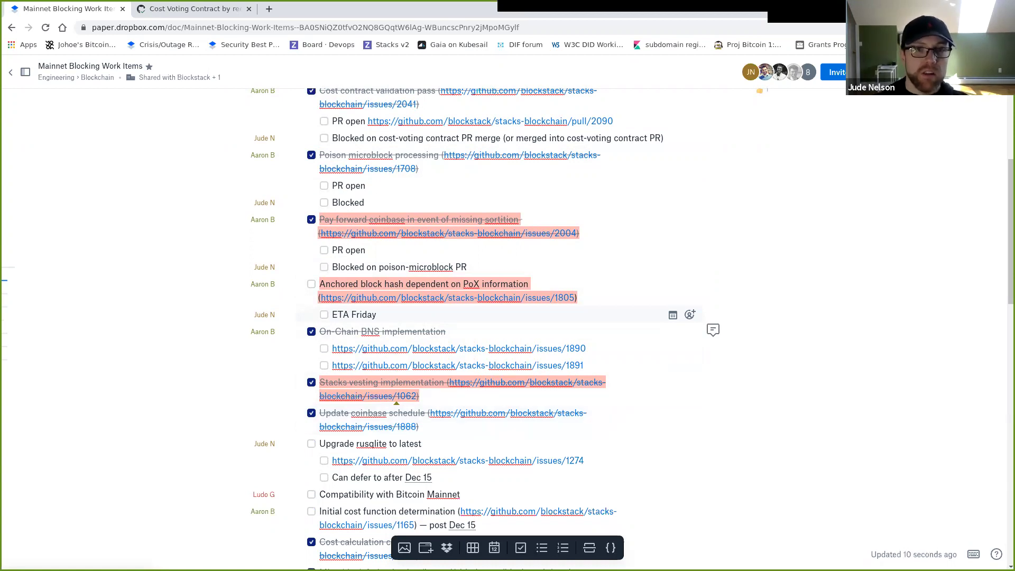
Step: Add the sub-items ""Radon" testnet — needs issue" and "ETA Friday" under "Compatibility with Bitcoin Mainnet"
scroll(508, 328, down, 1)
scroll(507, 317, down, 3)
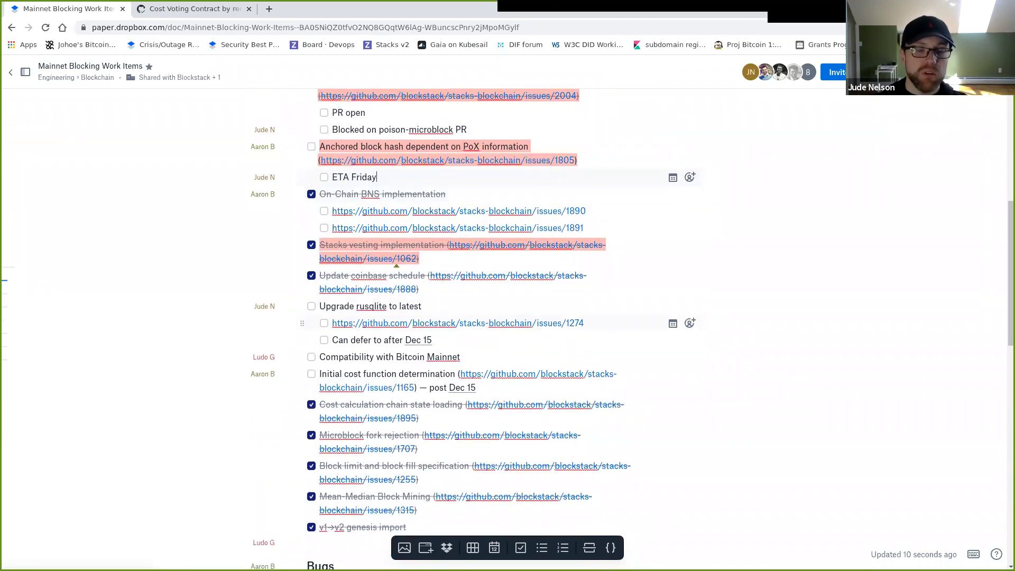
click(433, 339)
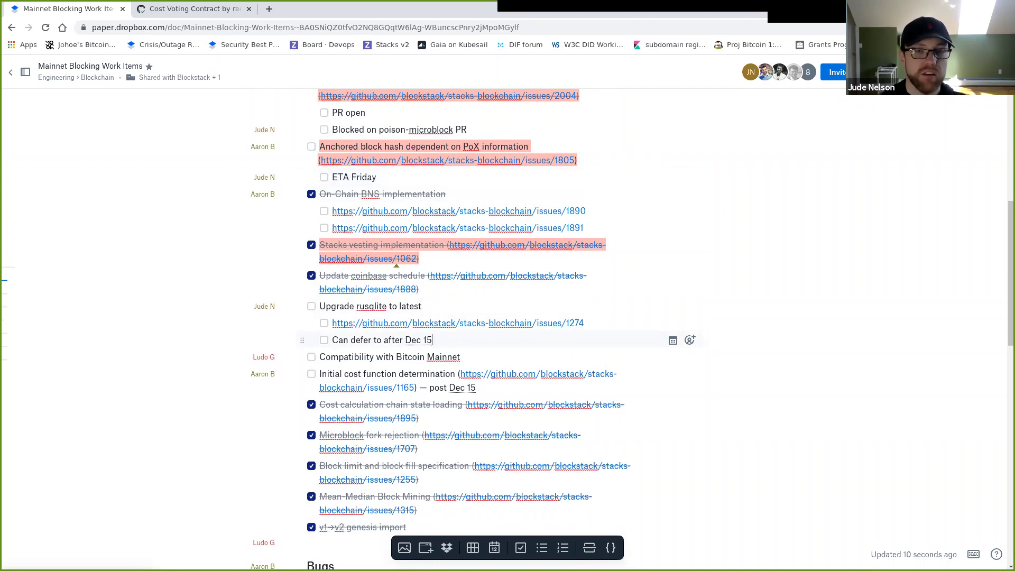
click(460, 357)
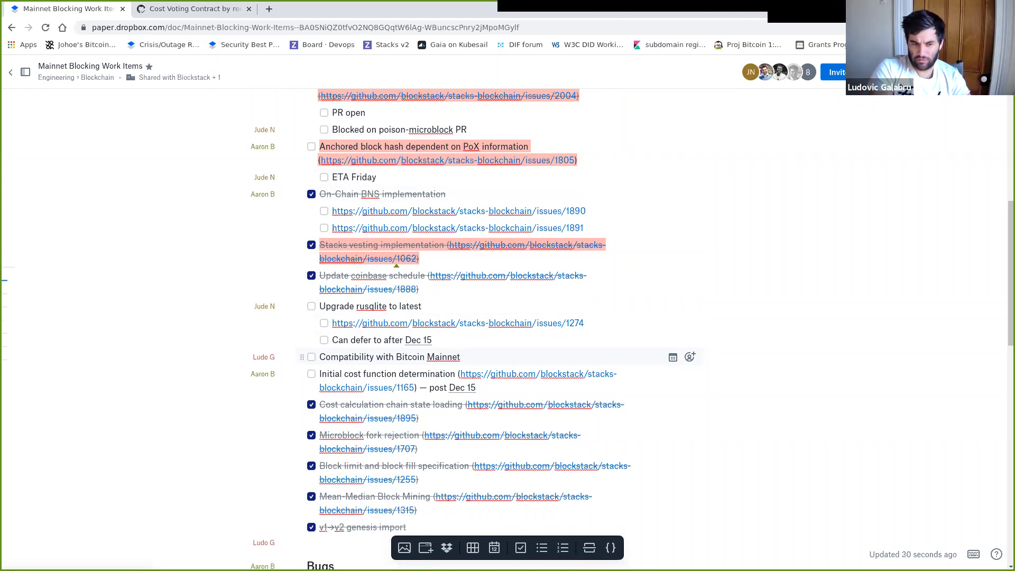
key(Return)
key(Tab)
text("Rad)
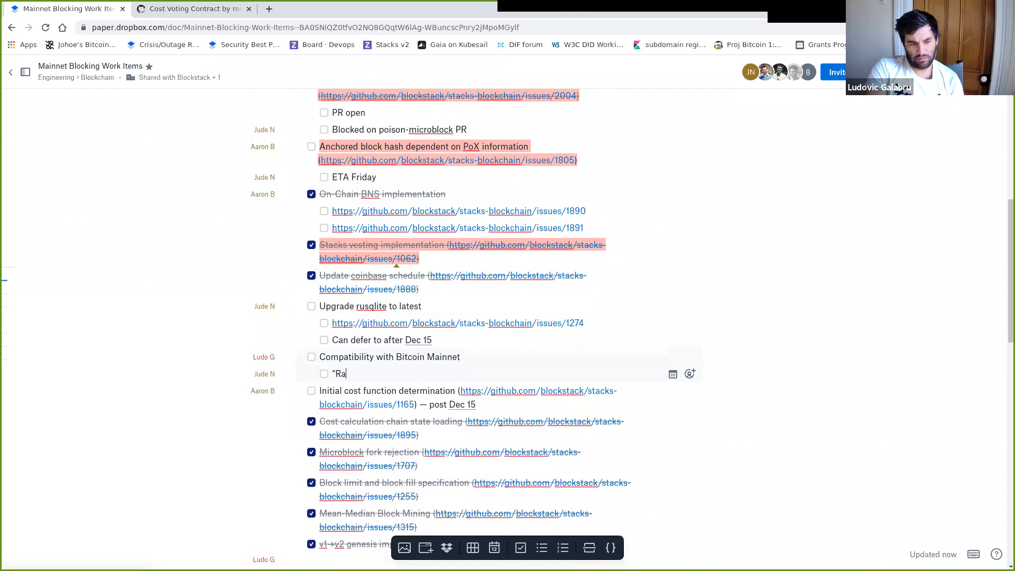
text(on" testnet -- )
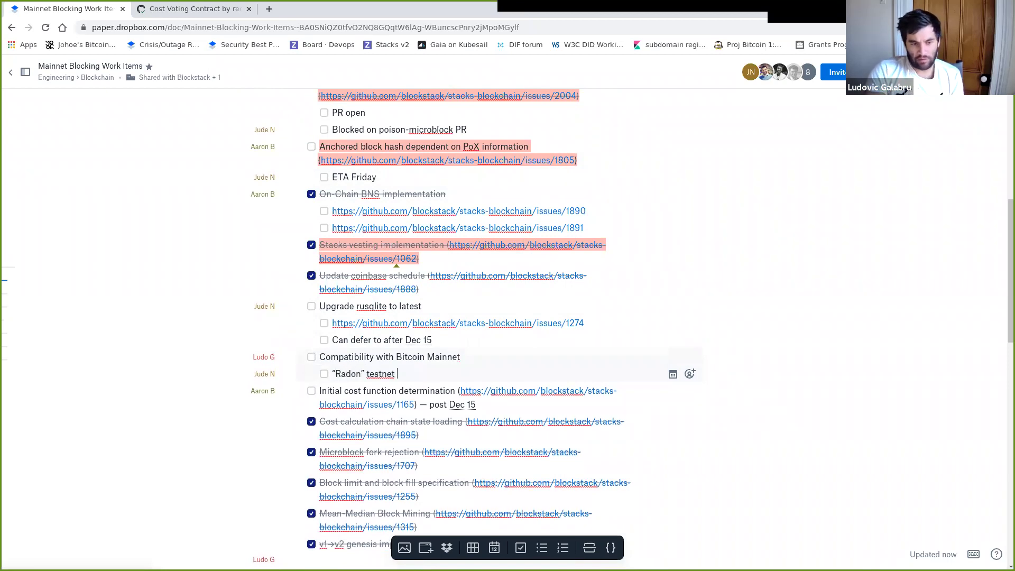
text(needs issue)
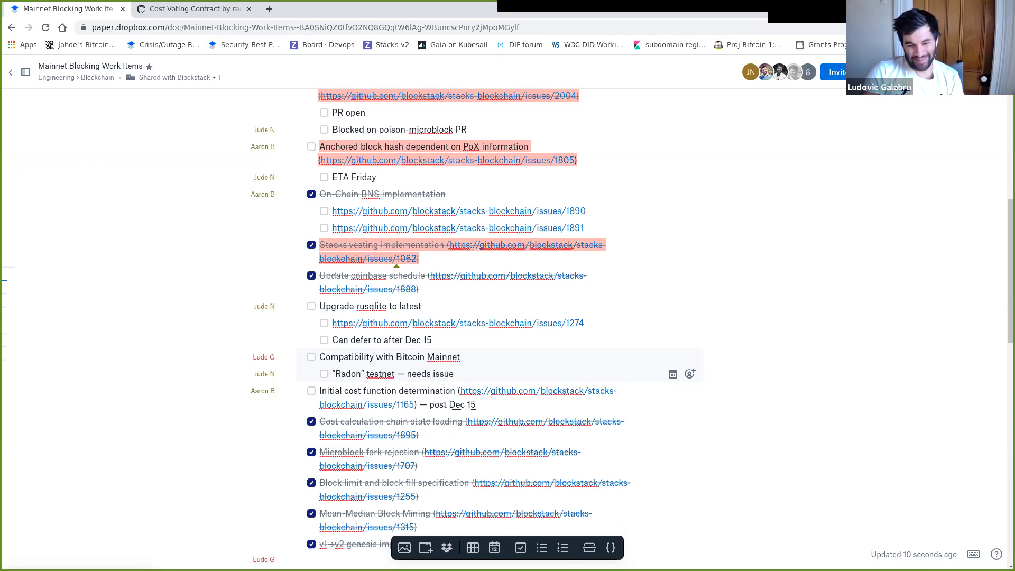
key(Return)
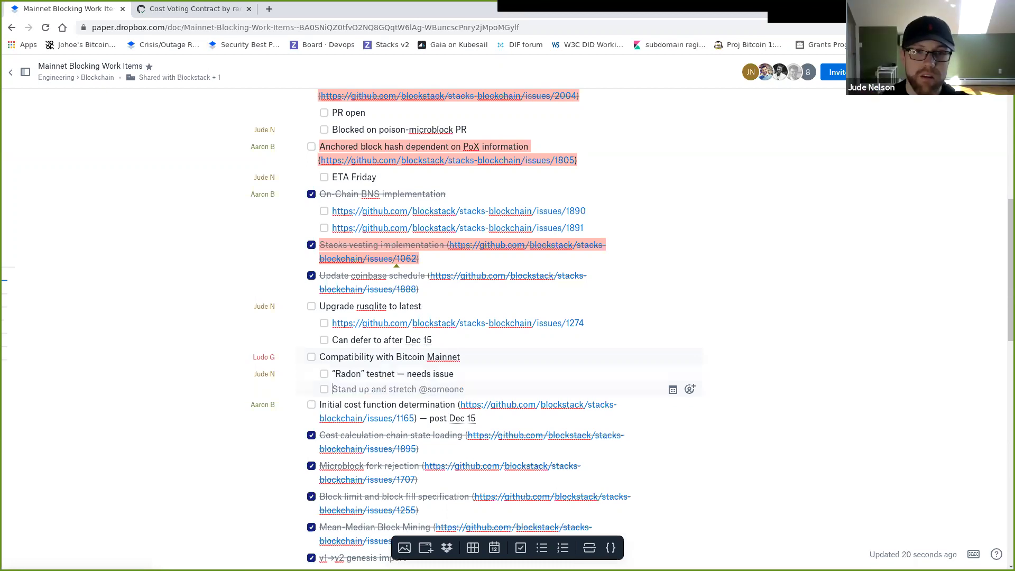
text(ETA Friday)
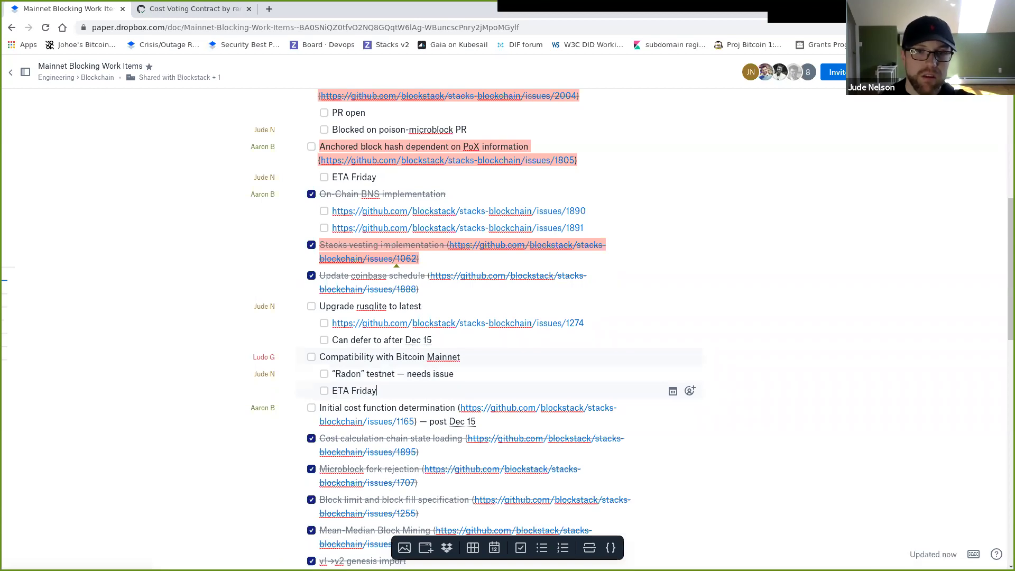
Step: Check GitHub issue #2044 linked from the first item under Bugs, and return to the work items document
click(476, 421)
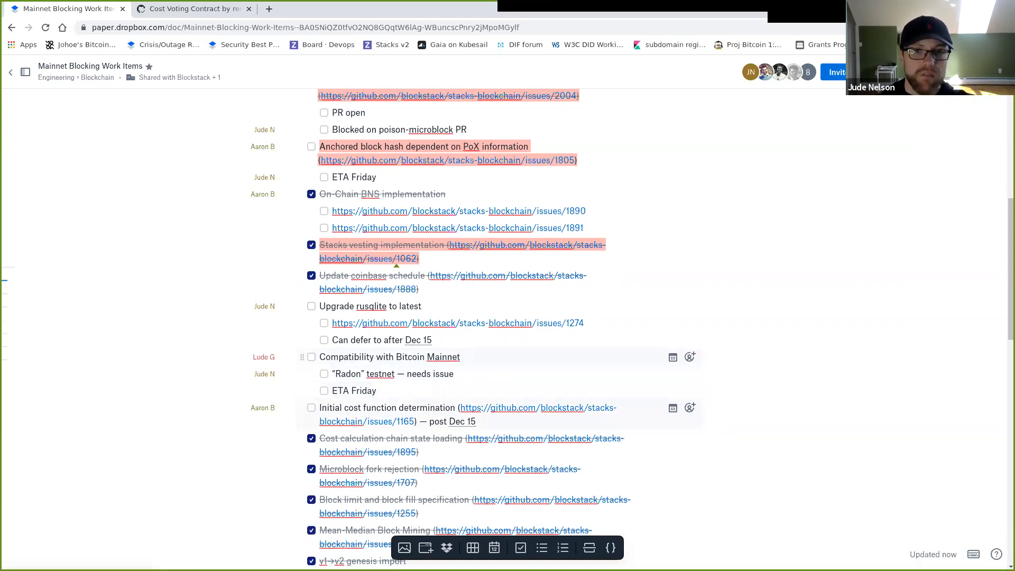
scroll(508, 317, down, 1)
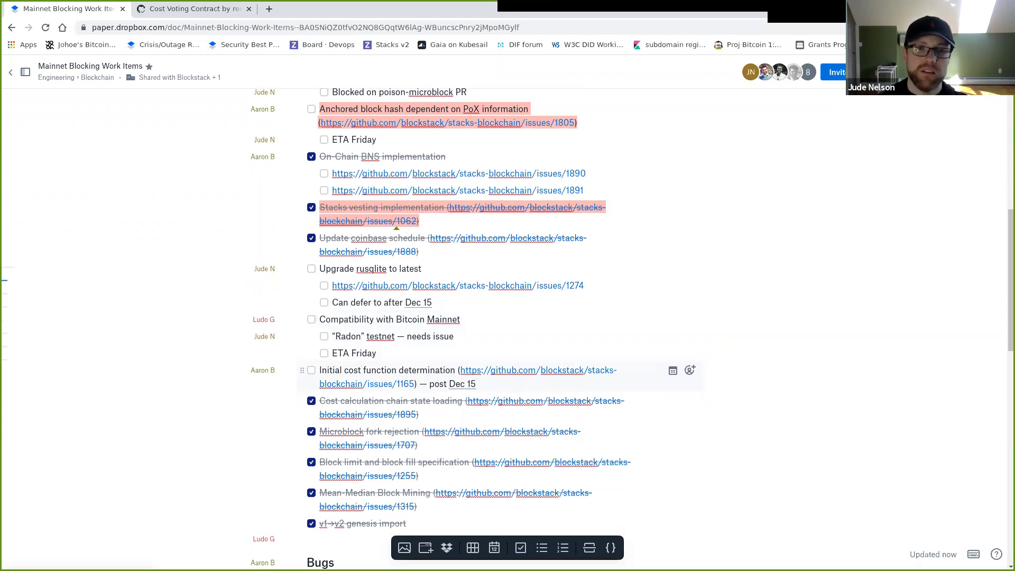
scroll(508, 317, down, 4)
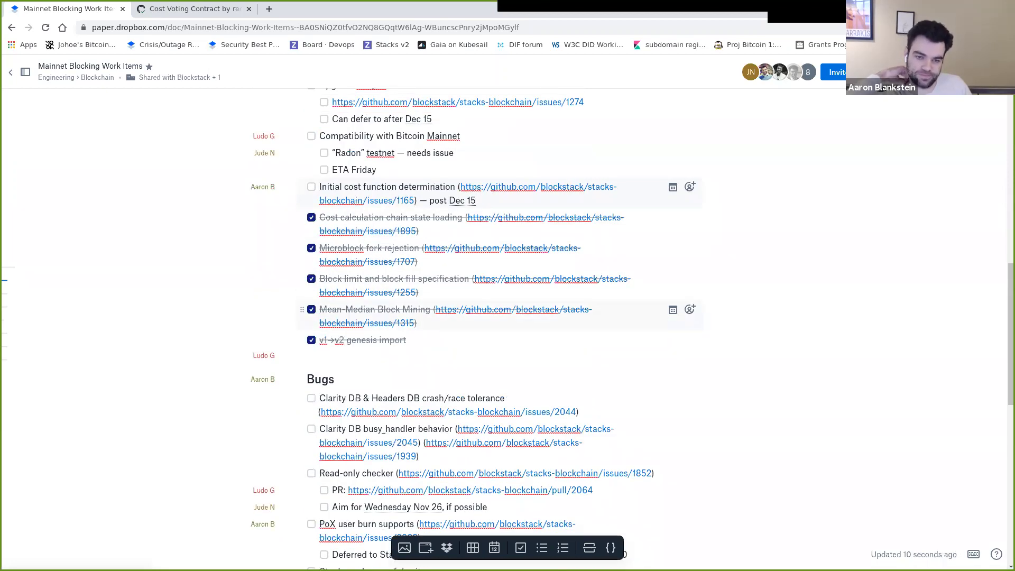
scroll(507, 317, down, 3)
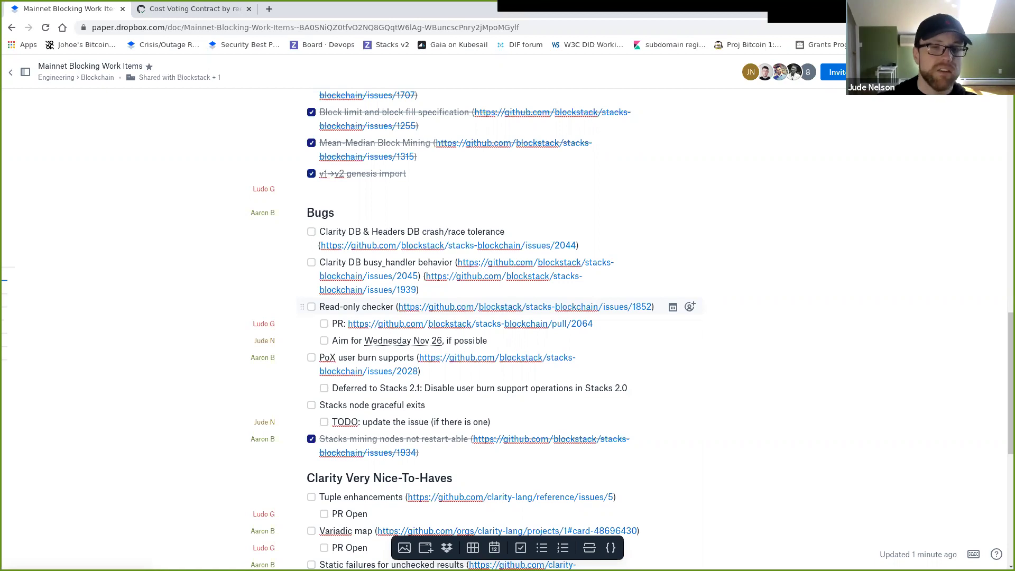
key(ctrl+alt+Right)
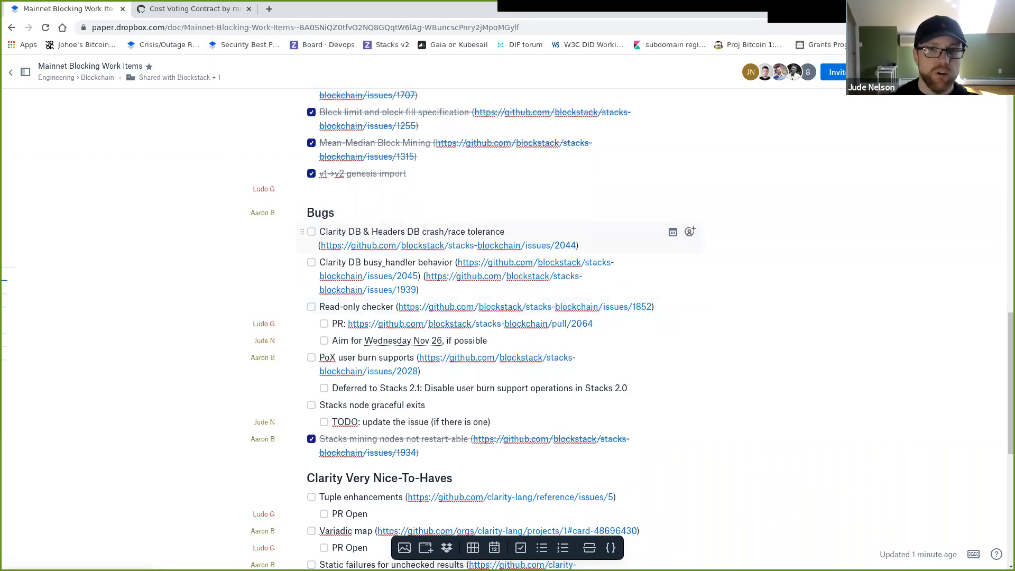
right_click(417, 244)
click(453, 252)
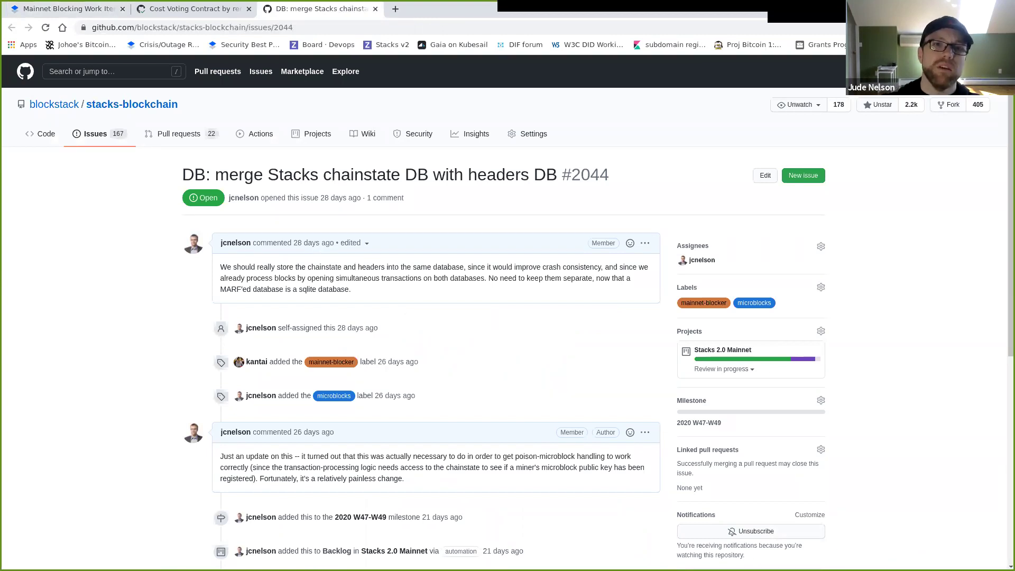
double_click(293, 174)
click(66, 8)
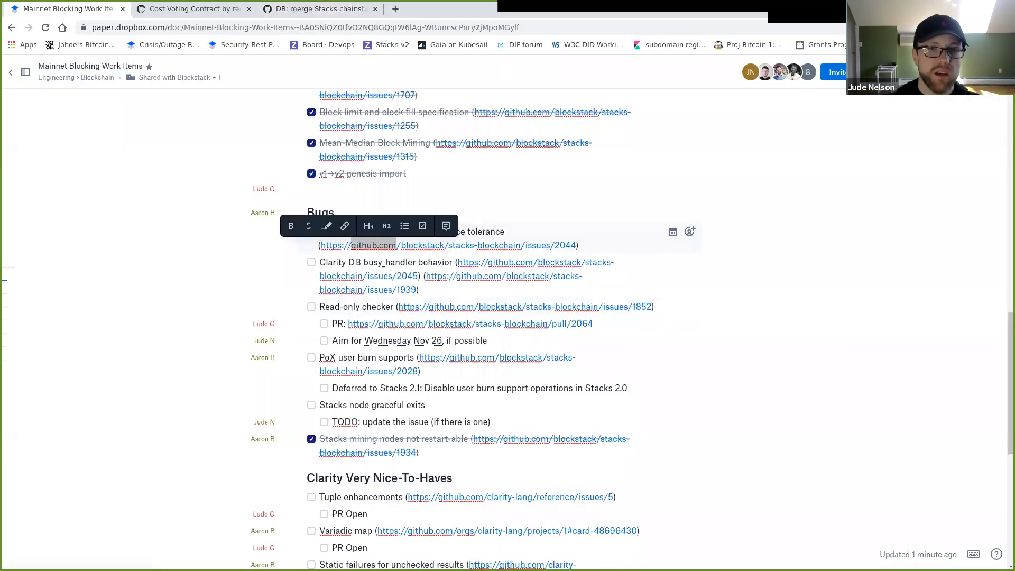
Step: Change "Clarity" to "Chainstate" in the first bug's title and mark that item complete
click(336, 249)
double_click(336, 248)
text(Chainstate DB & Headers DB crash/ra)
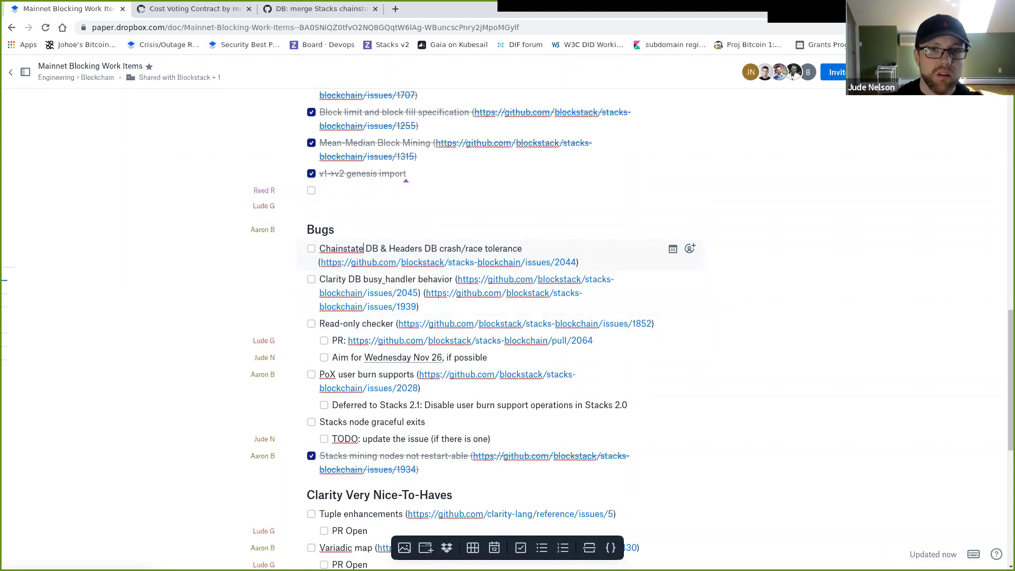
key(ctrl+Return)
Step: Add the sub-item "Post Dec. 15" under "Clarity DB busy_handler behavior" and mark "PoX user burn supports" complete
key(Down)
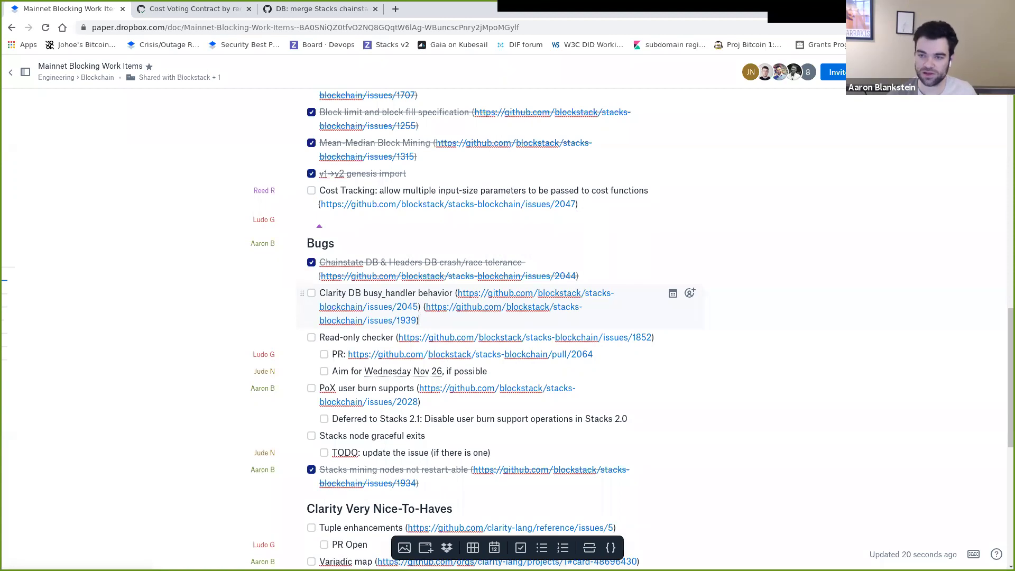
key(Return)
key(Tab)
text(Post )
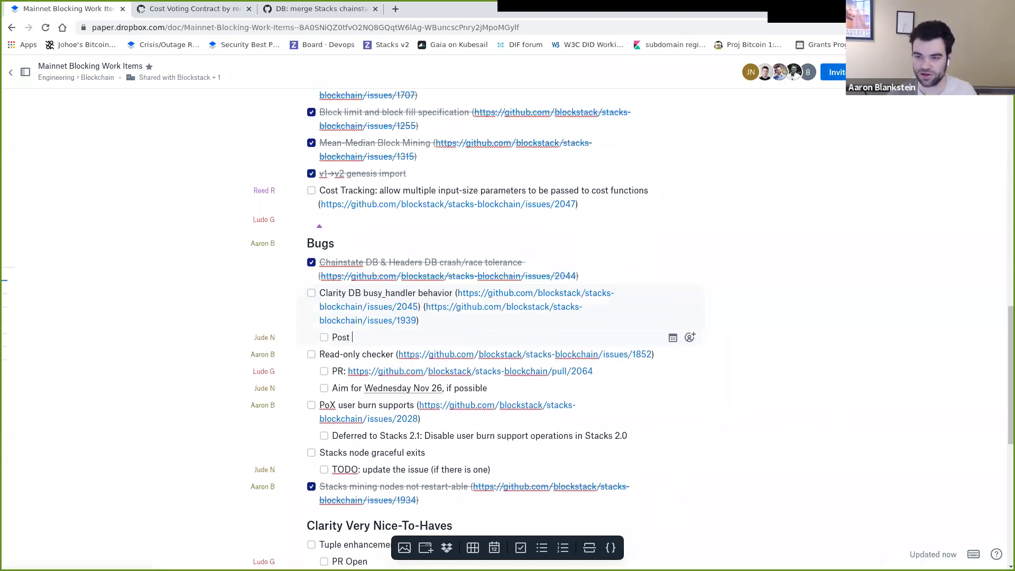
text(Dec. 15)
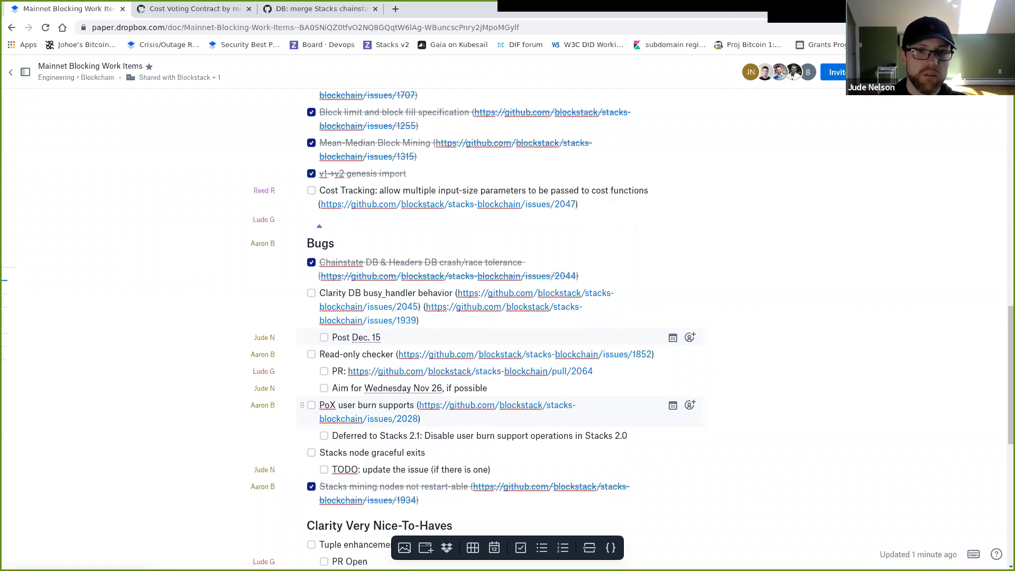
click(312, 405)
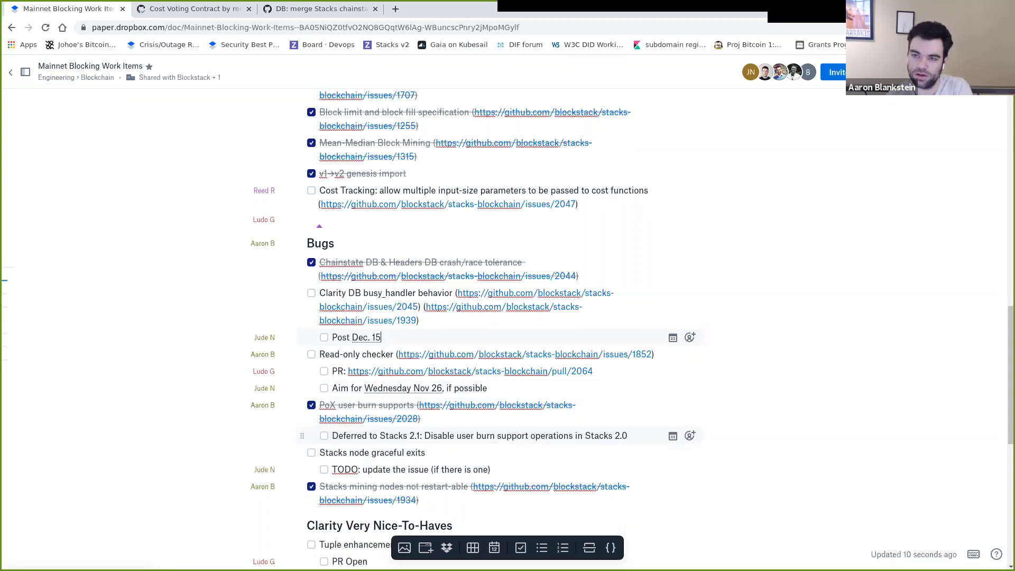
Step: Add the sub-item "Post Dec. 15" below the TODO under "Stacks node graceful exits"
scroll(476, 434, down, 1)
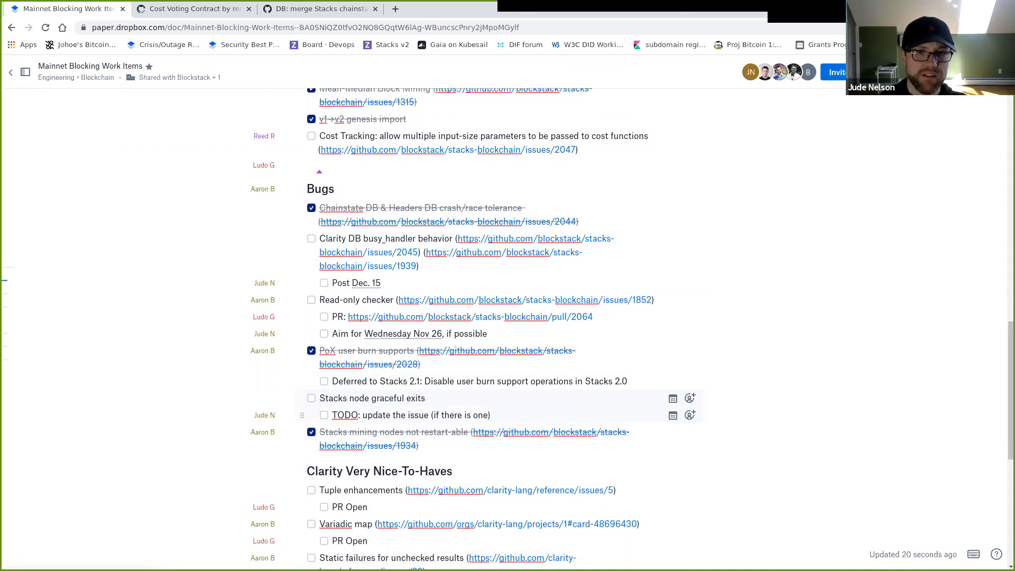
click(491, 415)
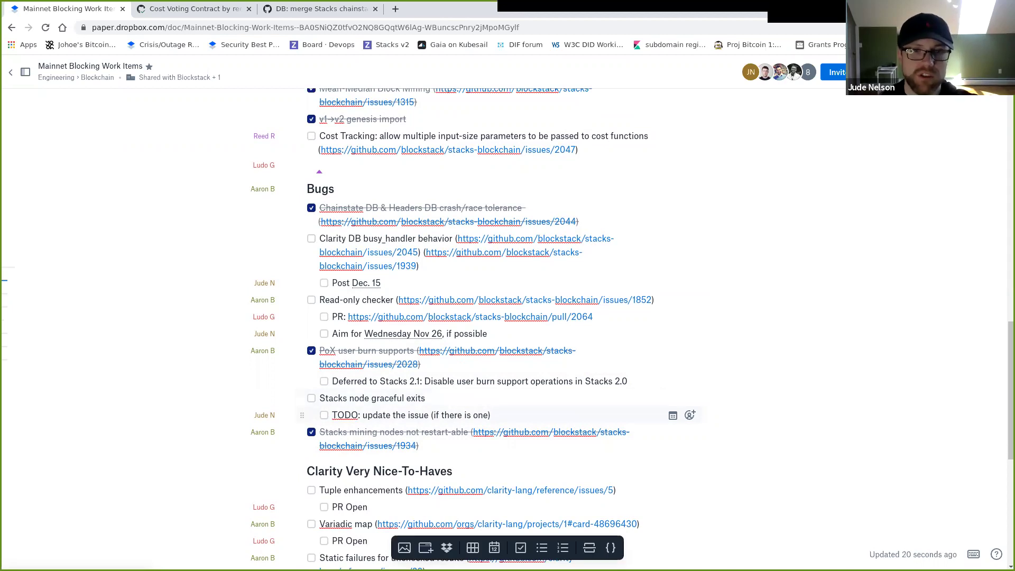
key(shift+Home)
key(End)
key(Return)
text(Post Dec. 15)
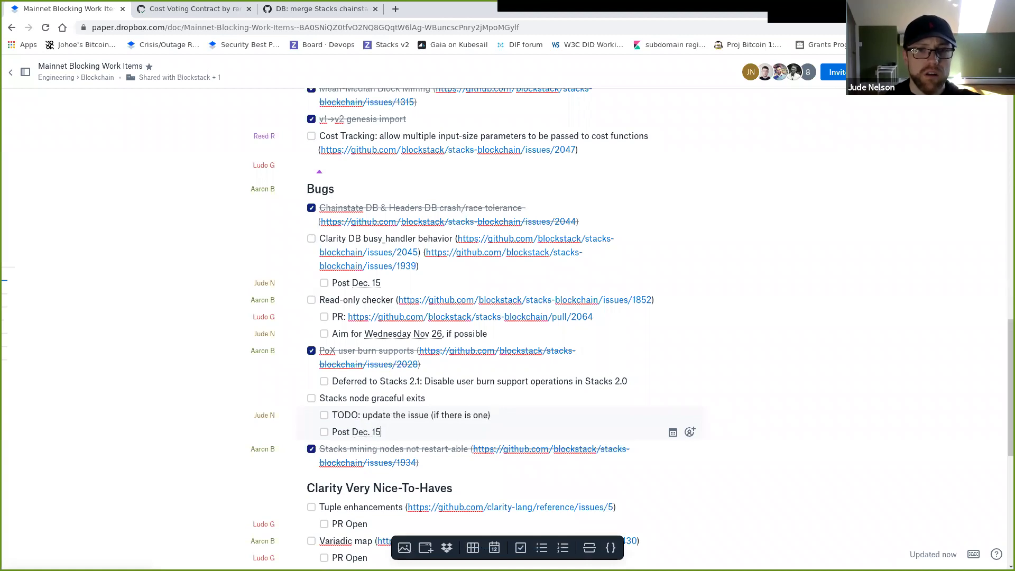
Step: Mark "Static failures for unchecked results" complete under Clarity Very Nice-To-Haves
scroll(502, 307, down, 5)
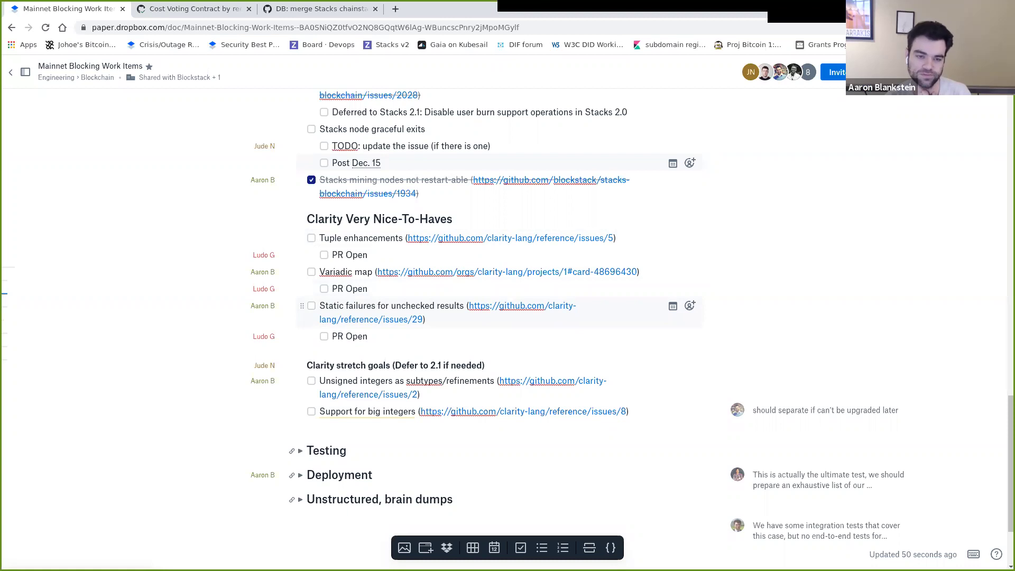
click(311, 305)
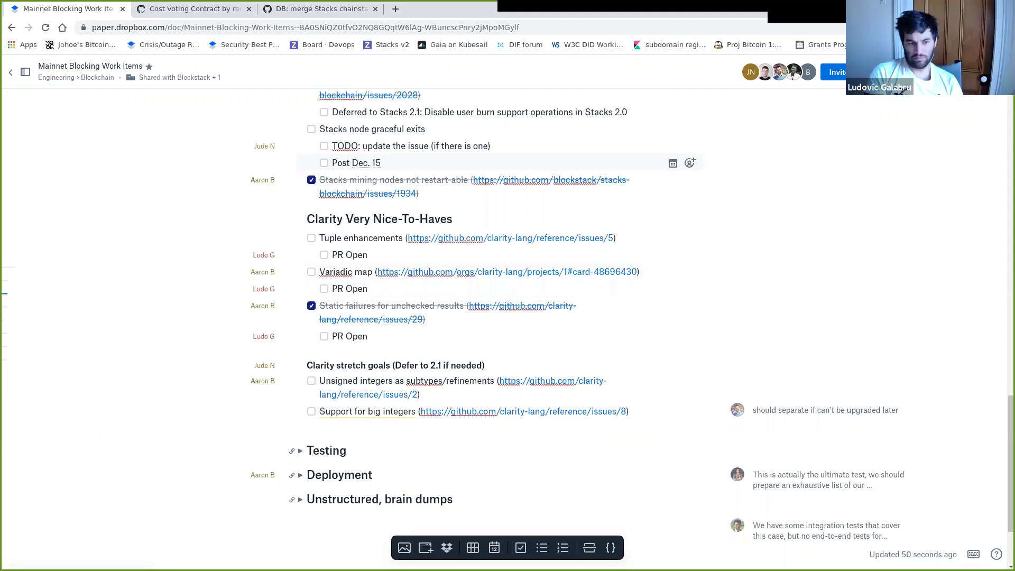
Step: Review the comment on "Support for big integers" and the items in the collapsed Testing section, including the v1 → v2 migration steps
scroll(817, 355, down, 1)
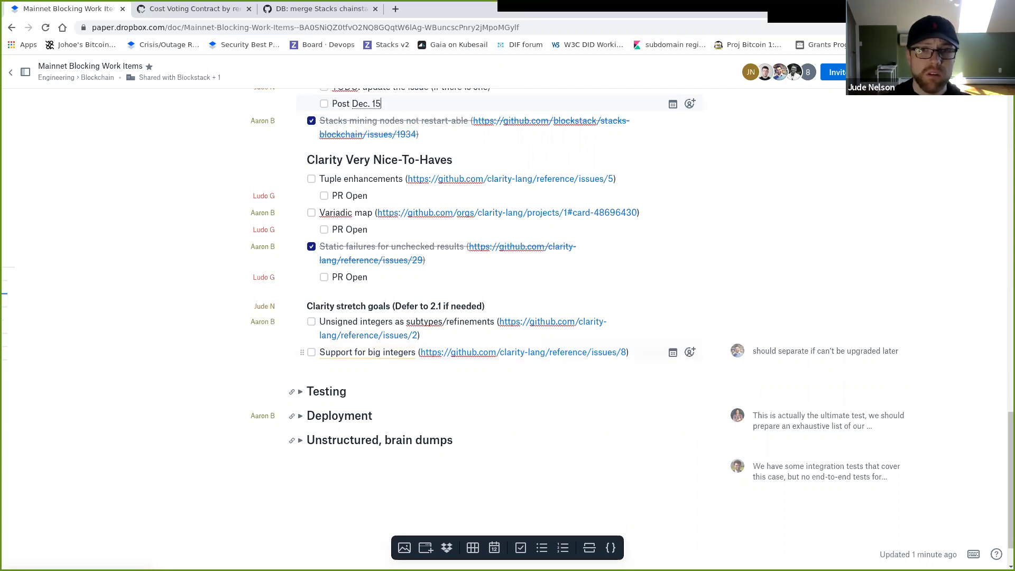
click(825, 351)
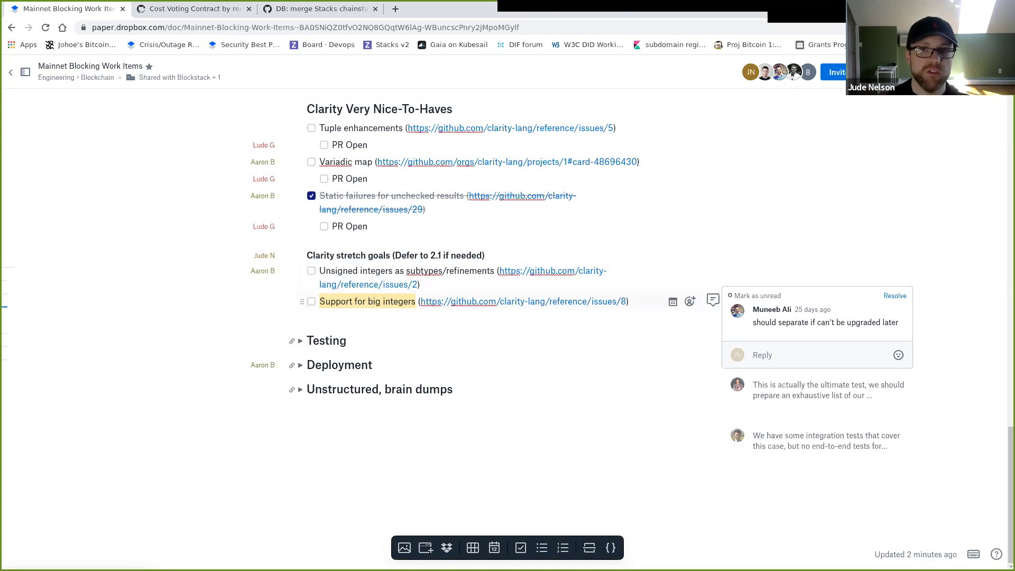
click(629, 301)
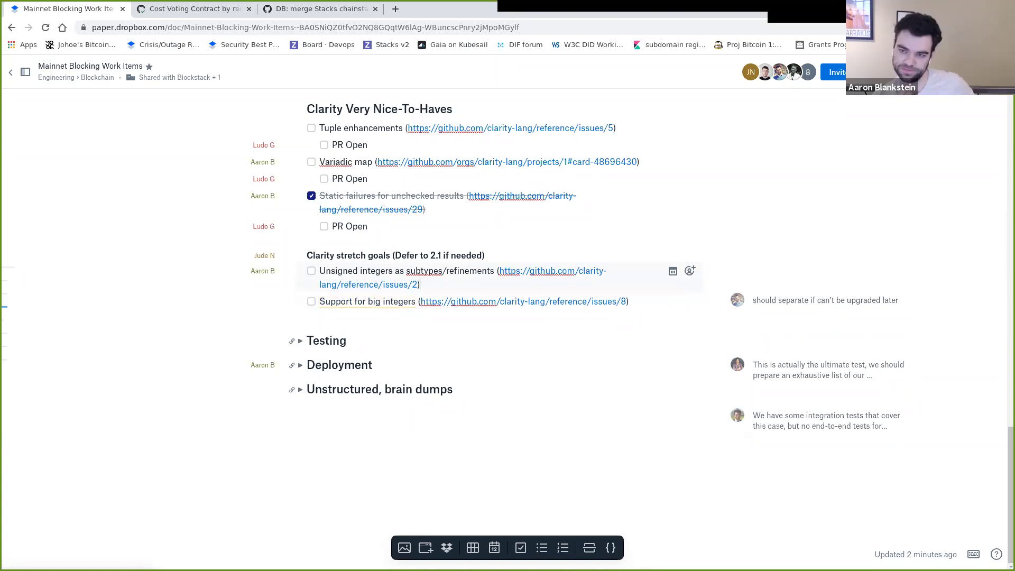
click(300, 341)
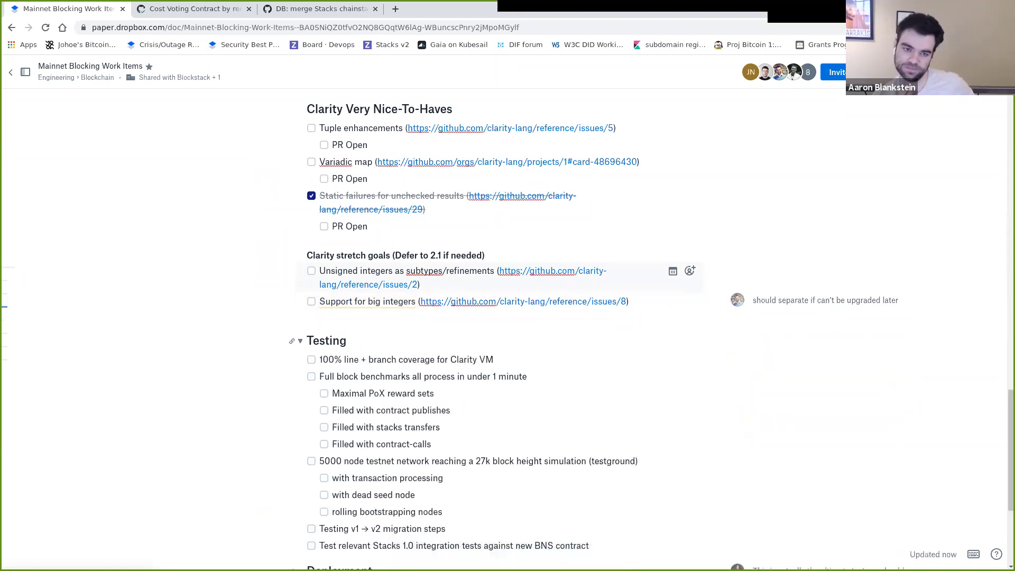
scroll(476, 366, down, 2)
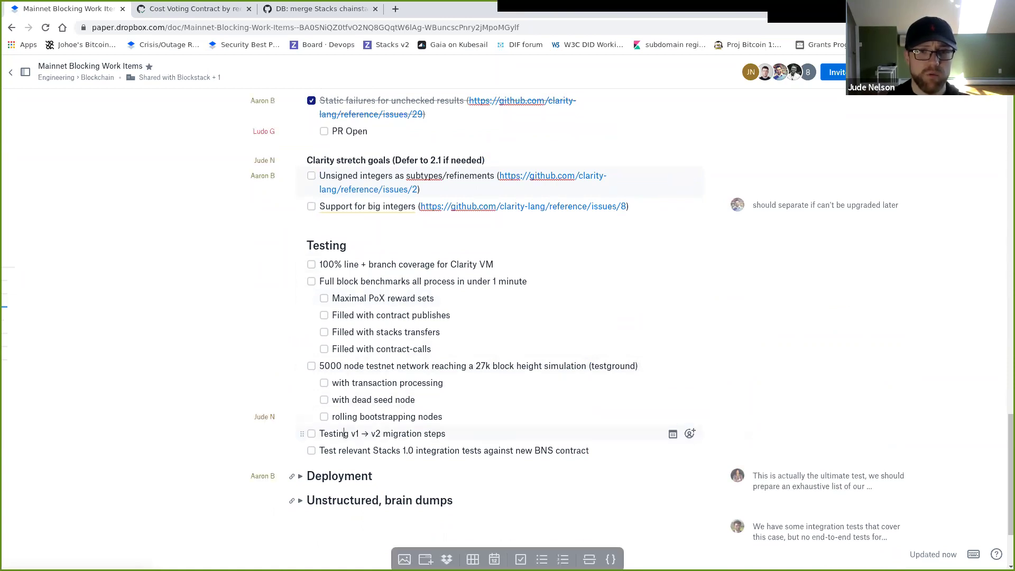
triple_click(382, 434)
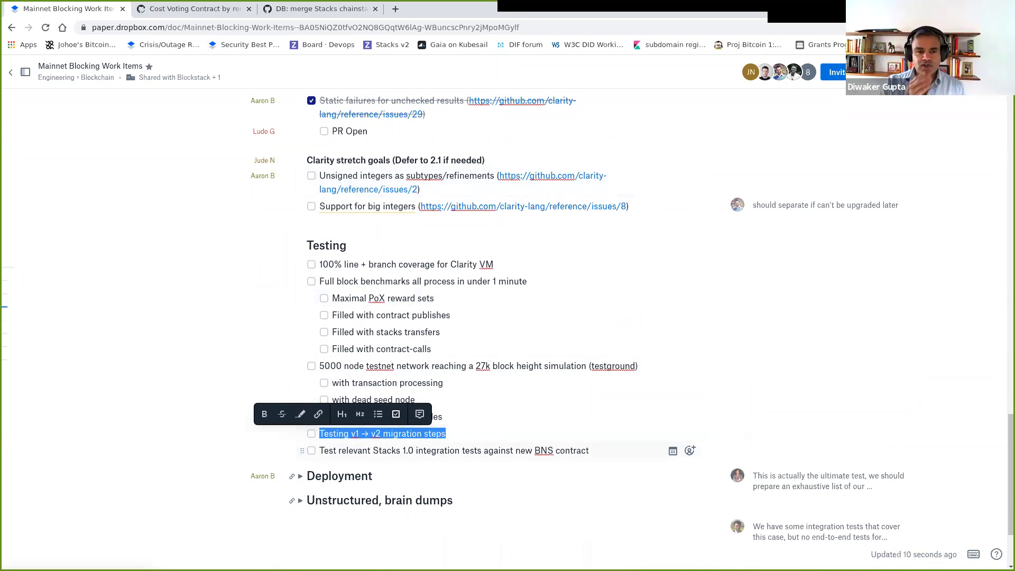
key(Right)
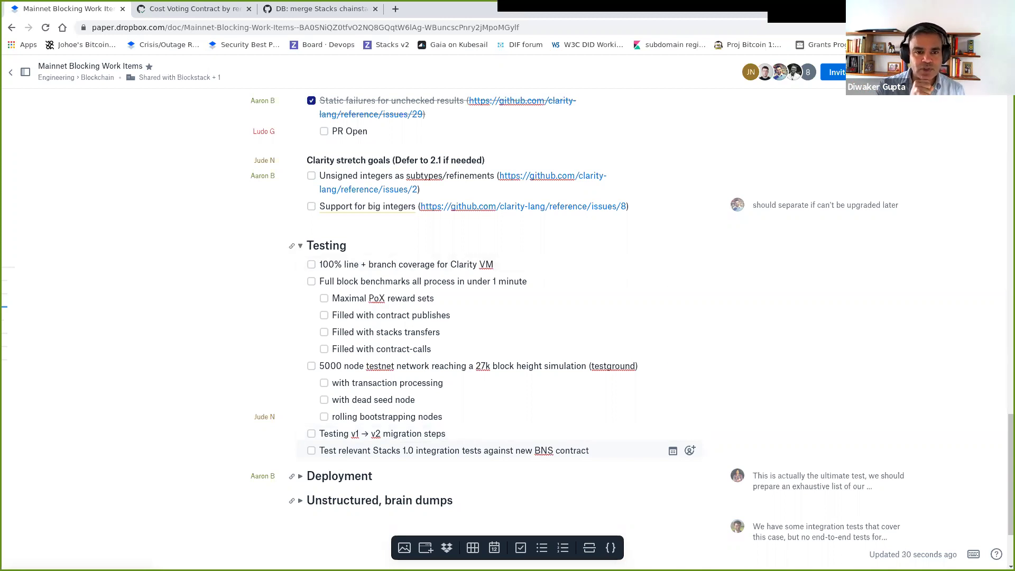
click(299, 245)
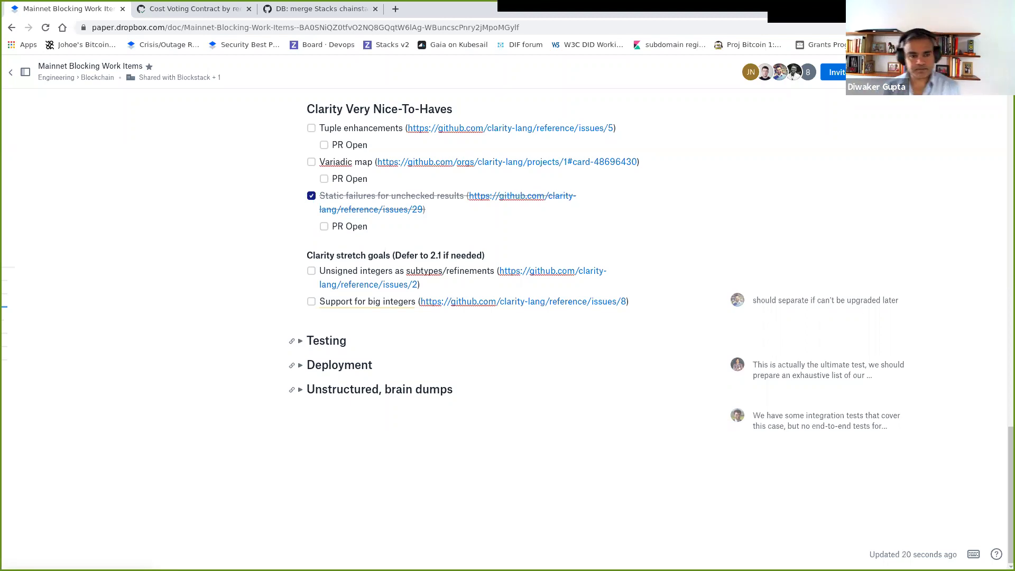
Step: Return to the Blockchain Team meeting notes and mark the December 7 "Review Mainnet Blocking Work Items" item complete
key(alt+Left)
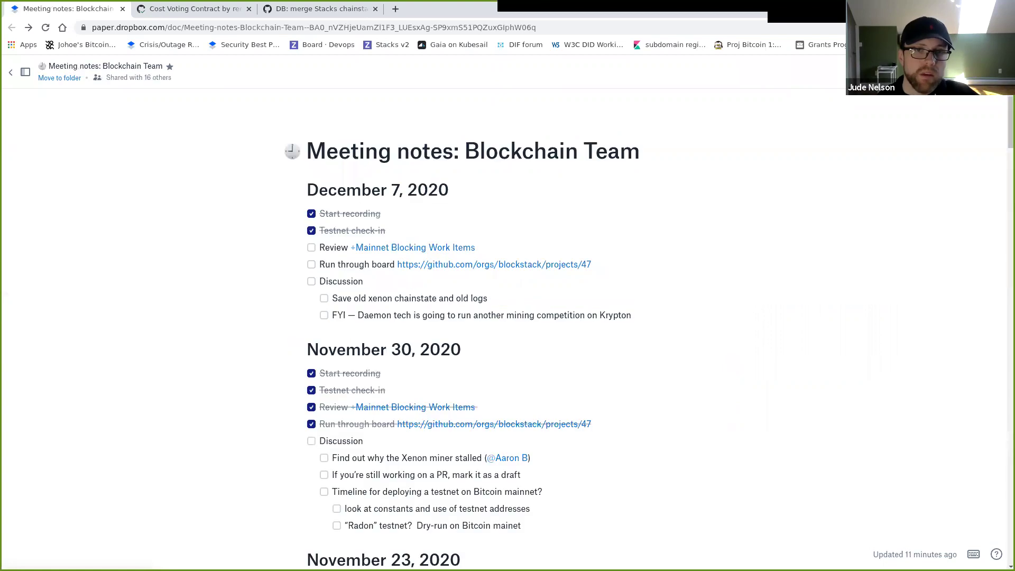
click(311, 247)
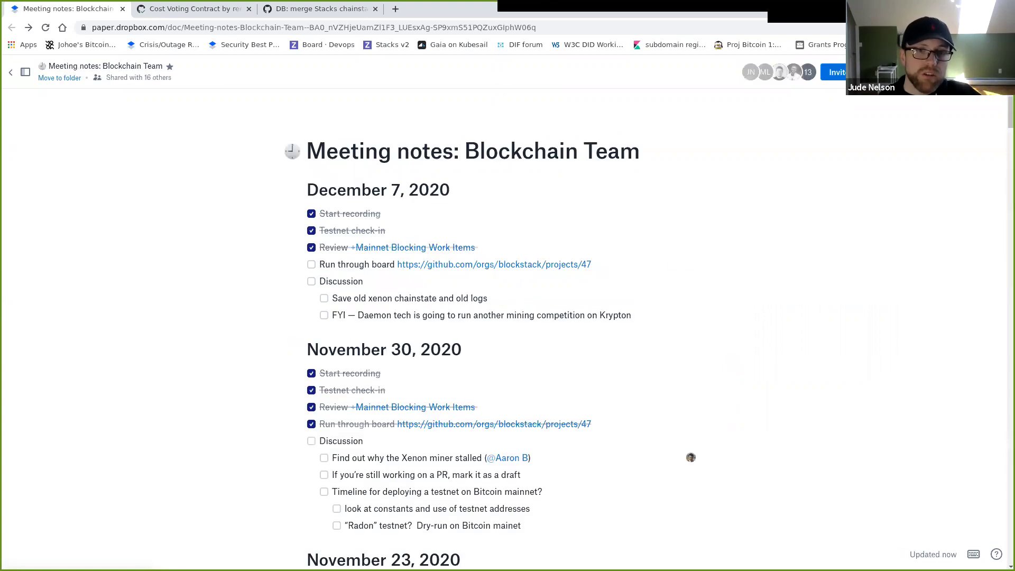
Step: Open the project board linked in the December 7 notes in a new browser tab placed directly after the meeting notes
right_click(428, 265)
click(480, 272)
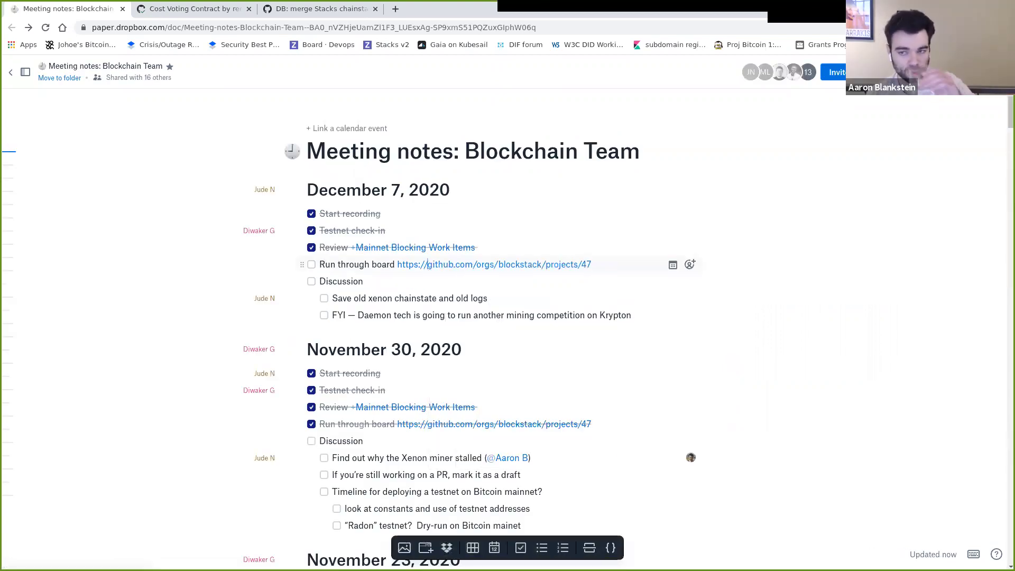
click(435, 8)
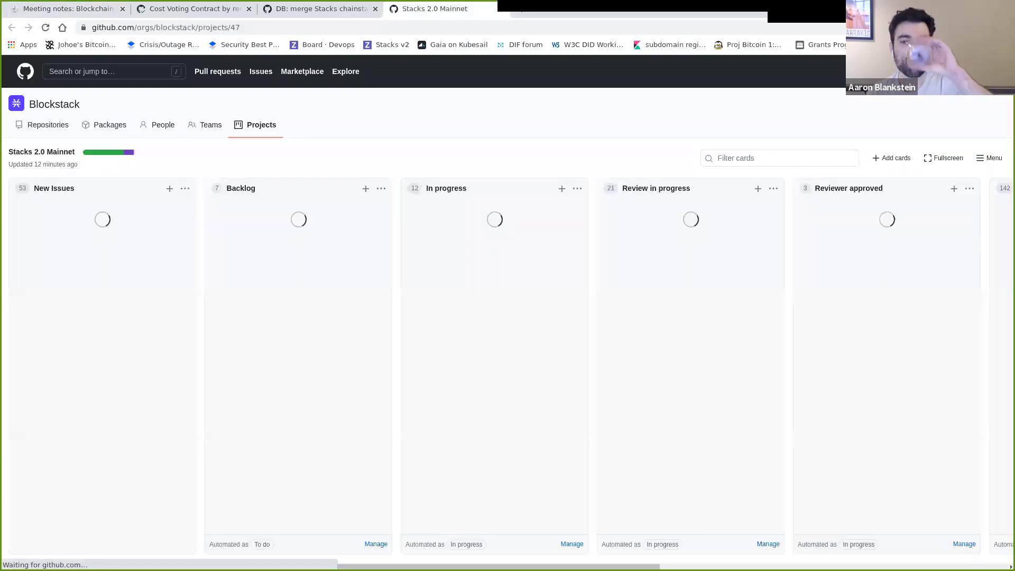
key(ctrl+shift+Page_Up)
key(ctrl+shift+Page_Up)
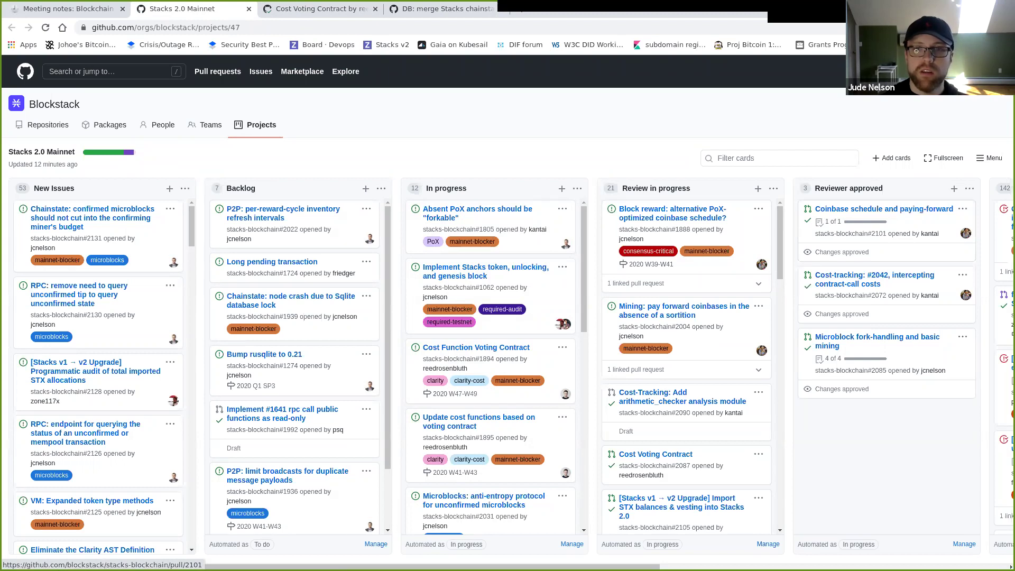
Step: Check the reviewers and details of the "Coinbase schedule and paying-forward" pull request in Reviewer approved
click(889, 243)
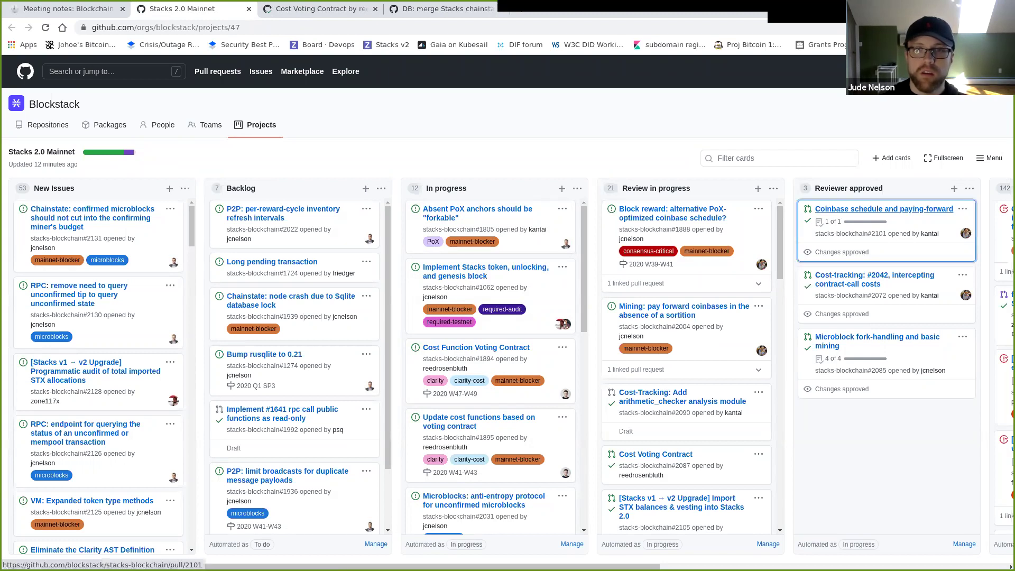
click(883, 210)
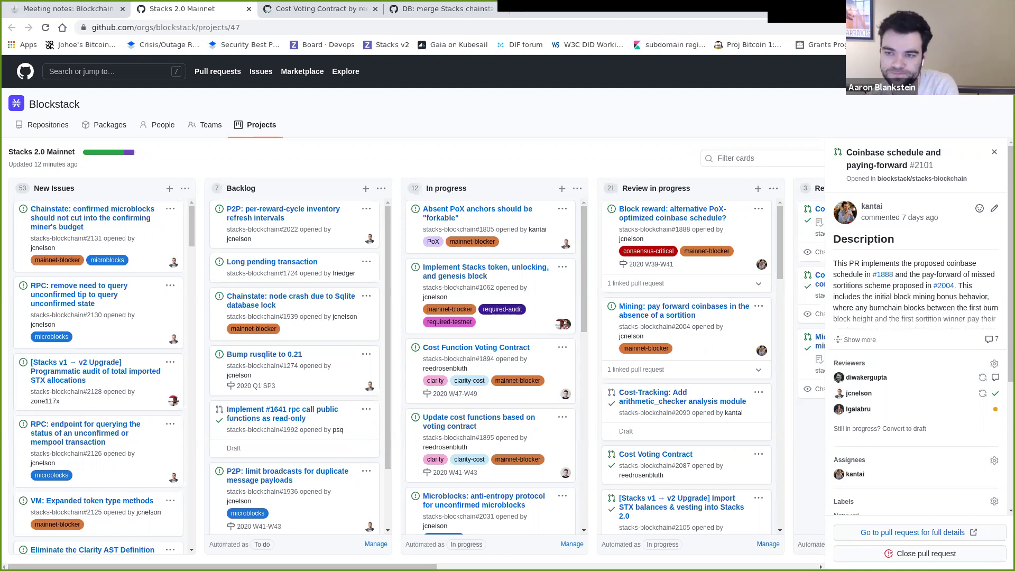
scroll(919, 328, down, 4)
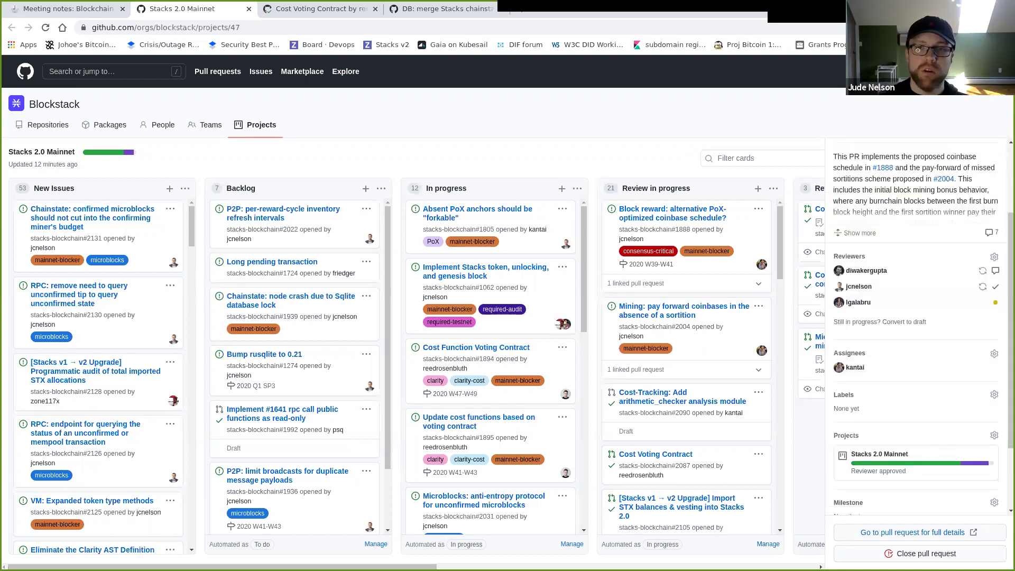
mouse_move(995, 303)
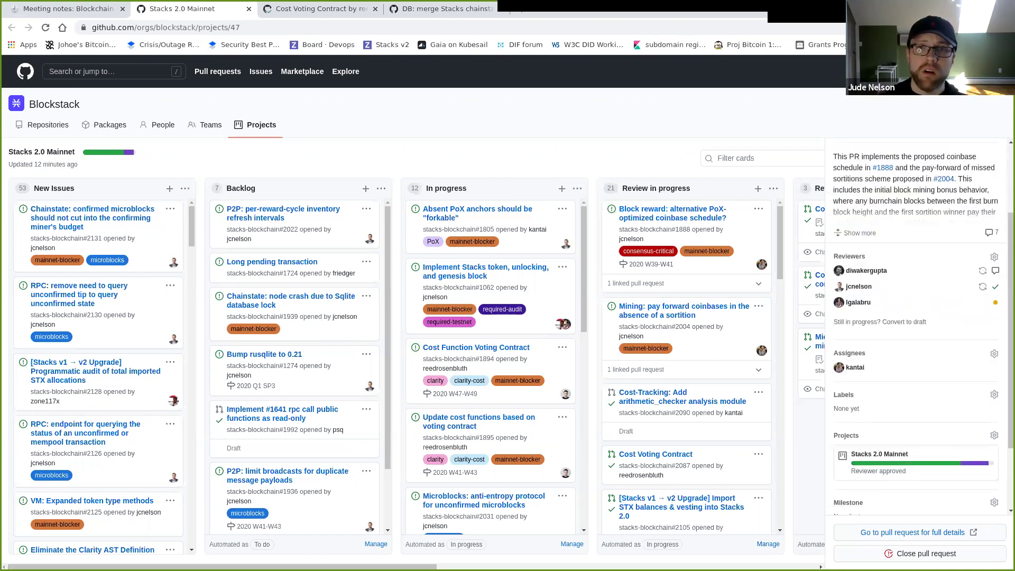
scroll(994, 460, up, 4)
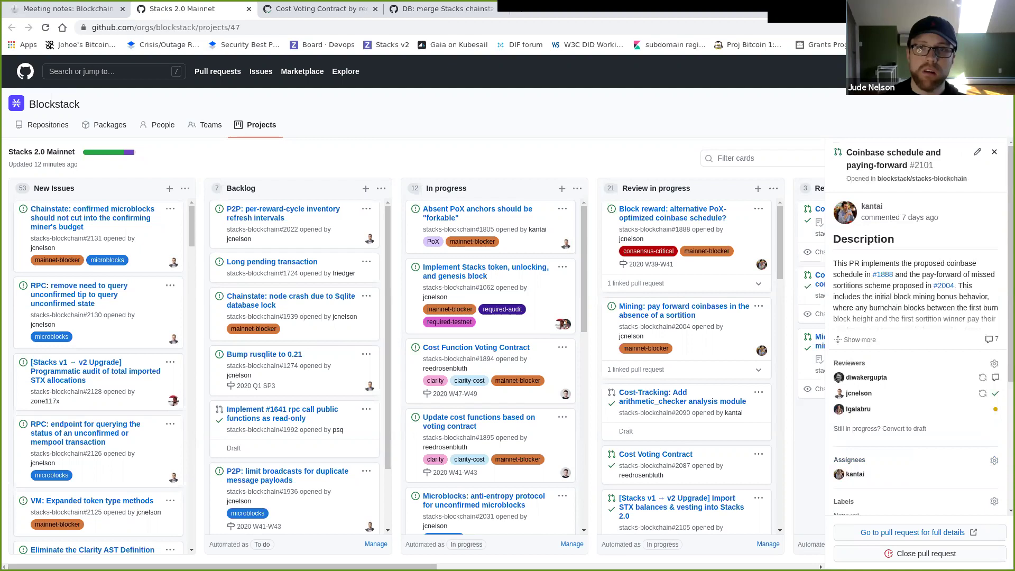
click(994, 152)
Step: Check the review status of the contract-call cost-tracking and "Microblock fork-handling and basic mining" pull requests in Reviewer approved
click(867, 276)
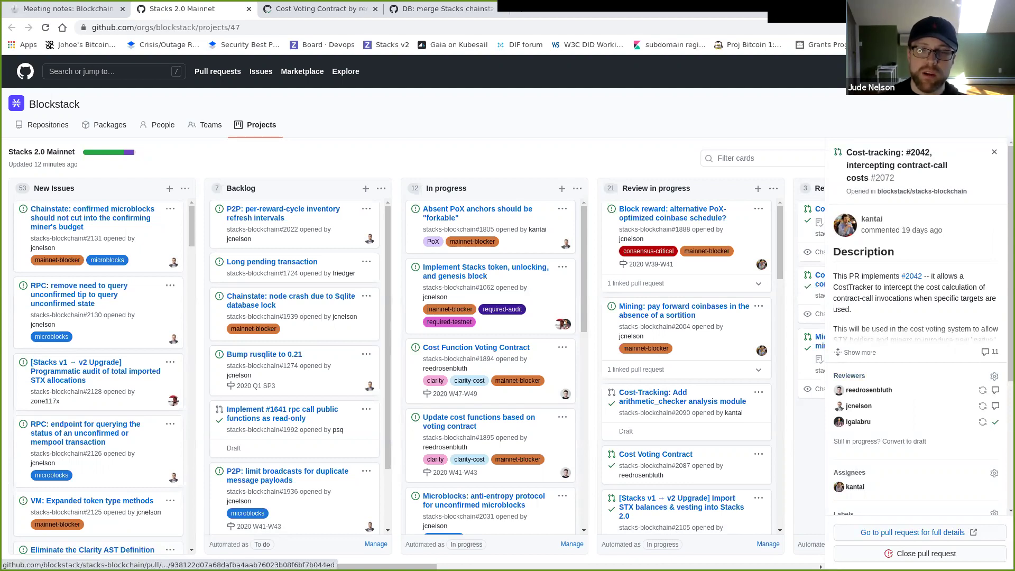
scroll(920, 327, down, 4)
scroll(920, 328, up, 4)
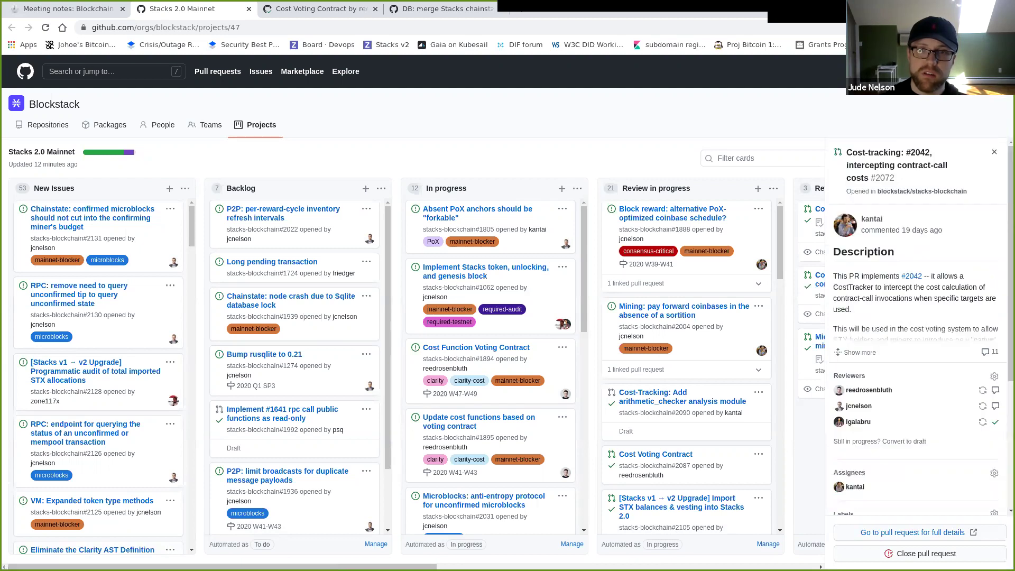
click(994, 151)
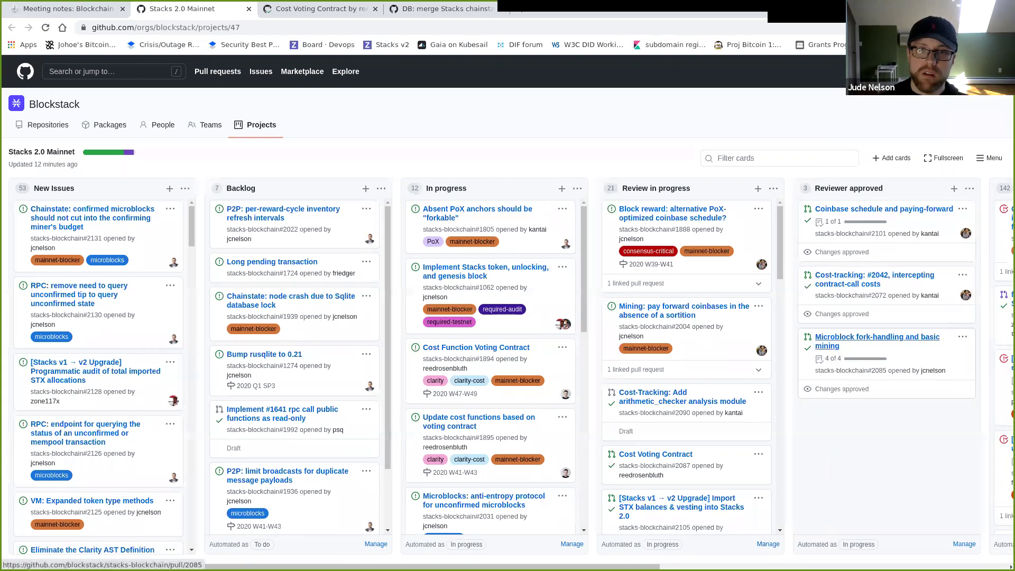
click(877, 339)
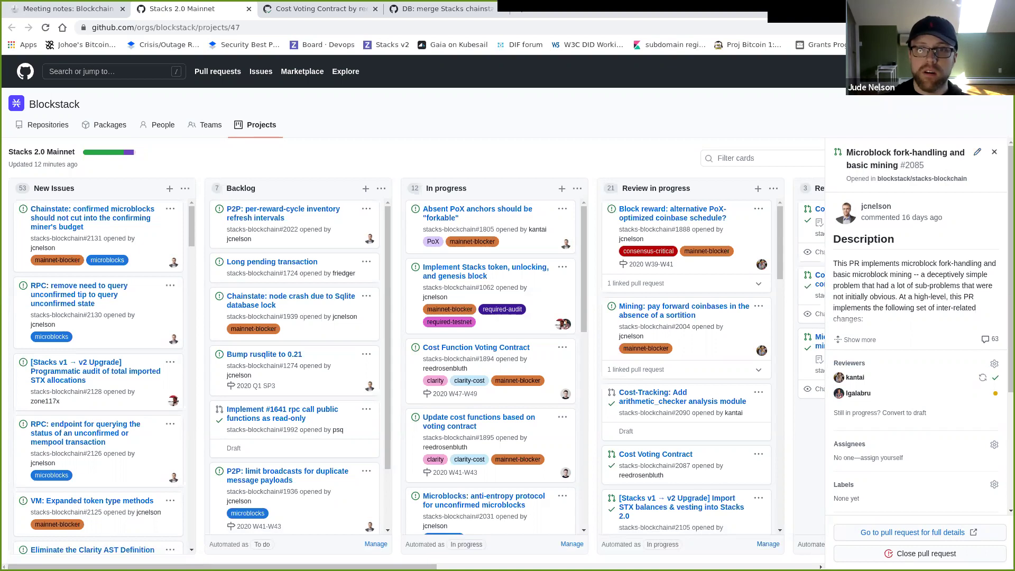
key(Escape)
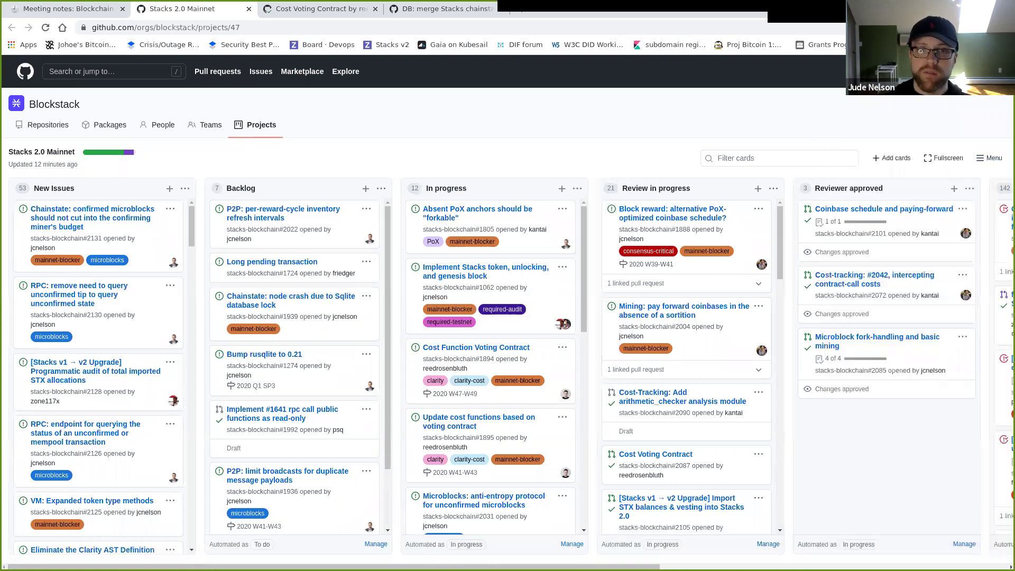
Step: Check the details and linked pull request of the "Block reward: alternative PoX-optimized coinbase schedule?" issue in Review in progress
click(672, 213)
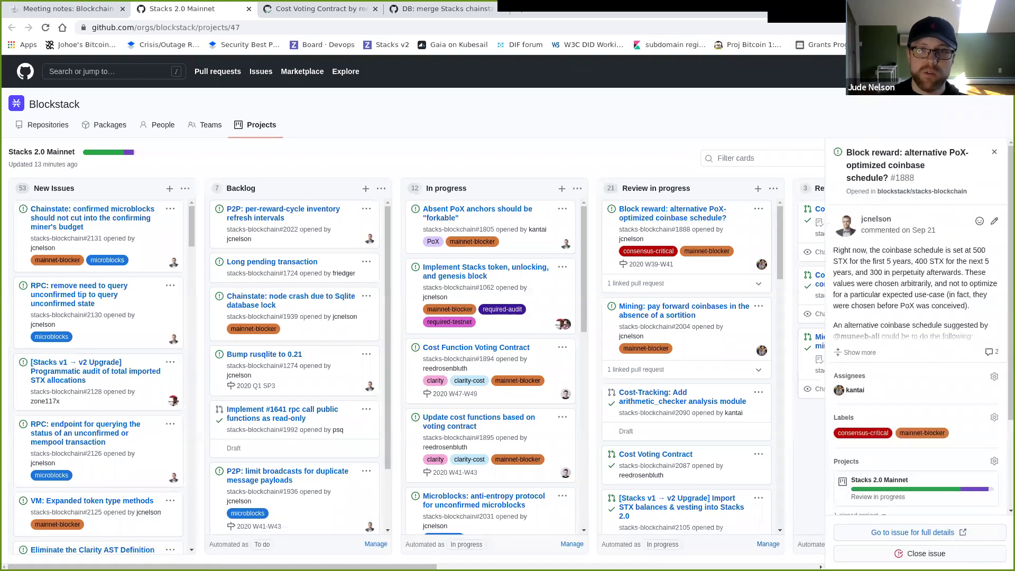
scroll(994, 297, down, 2)
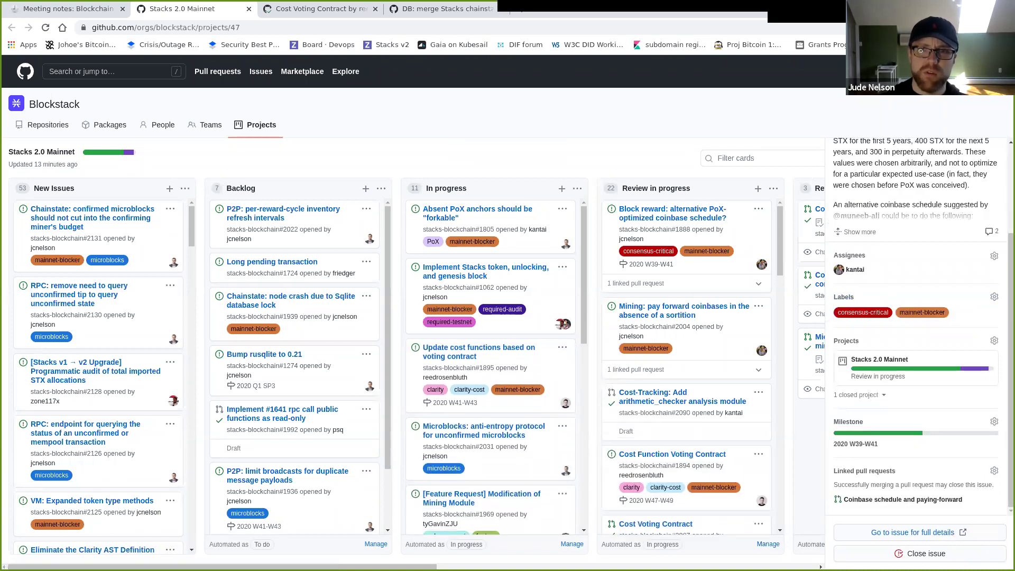
scroll(919, 328, up, 2)
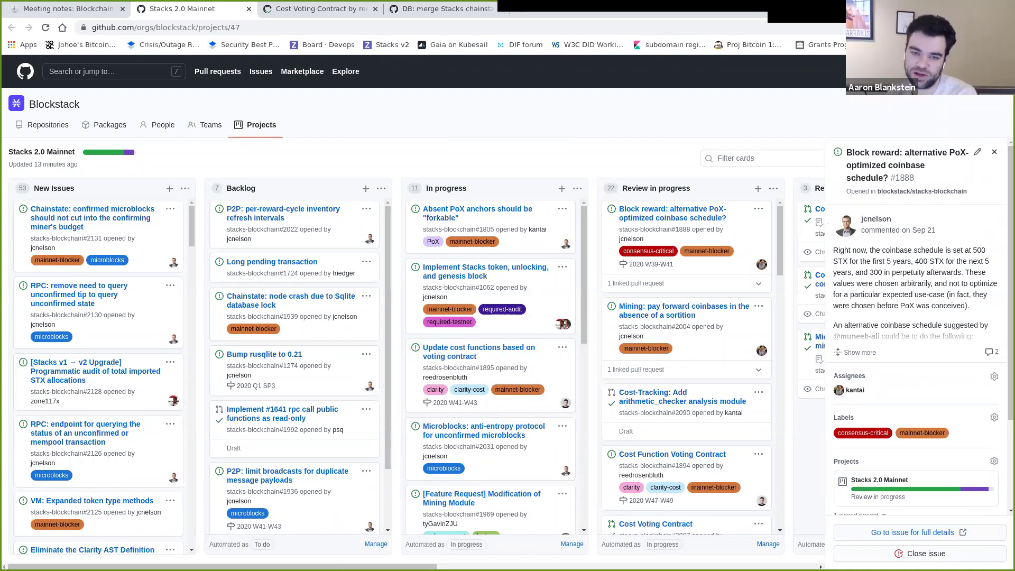
Step: Move the "Block reward: alternative PoX-optimized coinbase schedule?" and "Mining: pay forward coinbases in the absence of a sortition" issues to Reviewer approved
key(Escape)
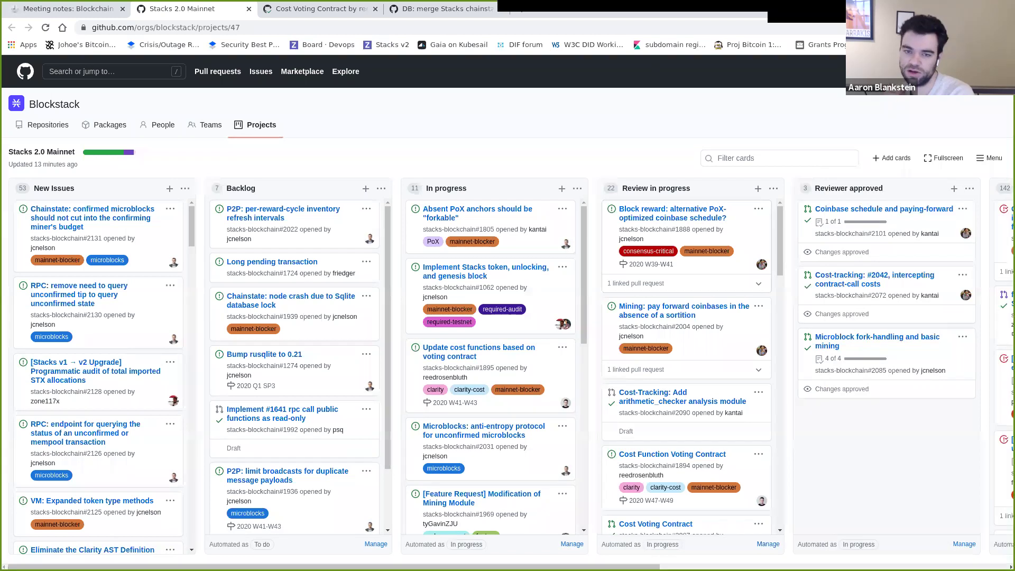
drag(673, 213, 869, 417)
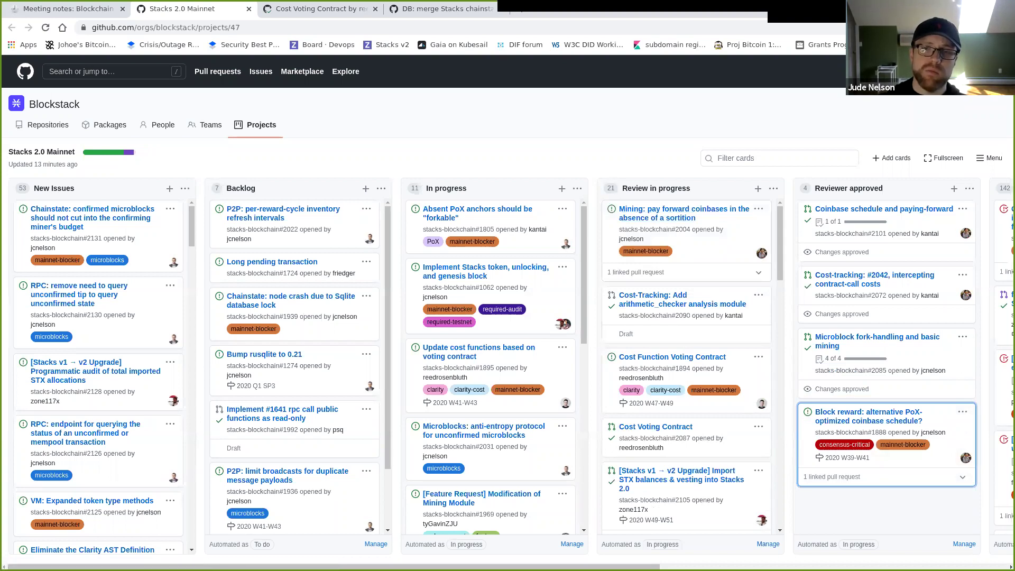
drag(685, 222, 886, 443)
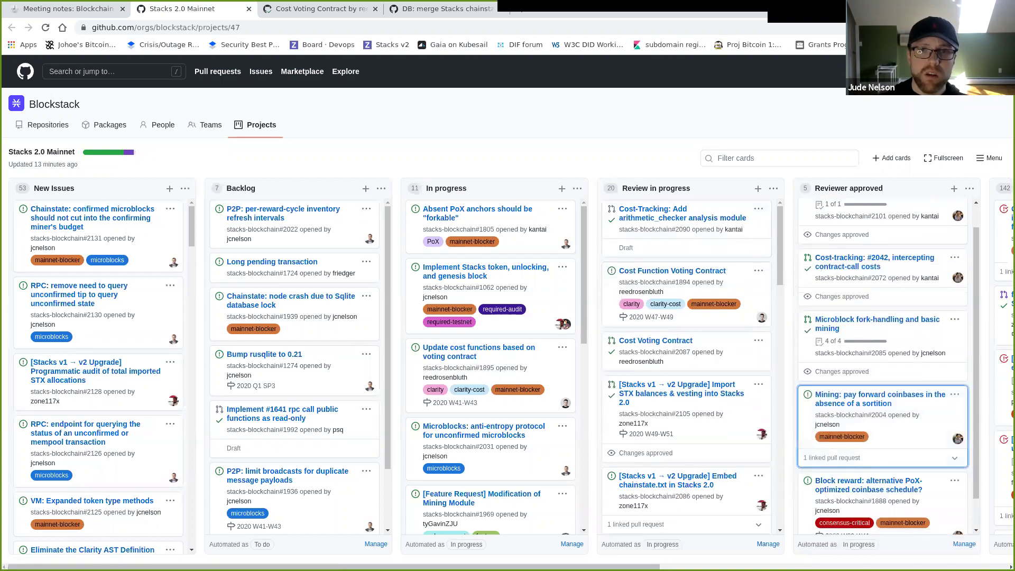
Step: Review the draft "Cost-Tracking: Add arithmetic_checker analysis module" pull request and move it from Review in progress to In progress
click(682, 213)
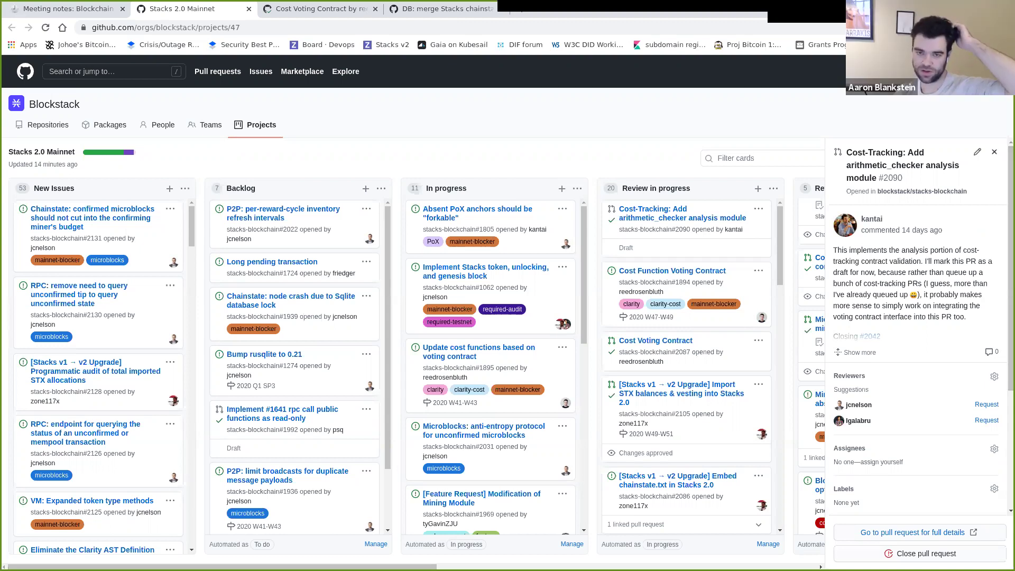
key(Escape)
key(Down)
key(Tab)
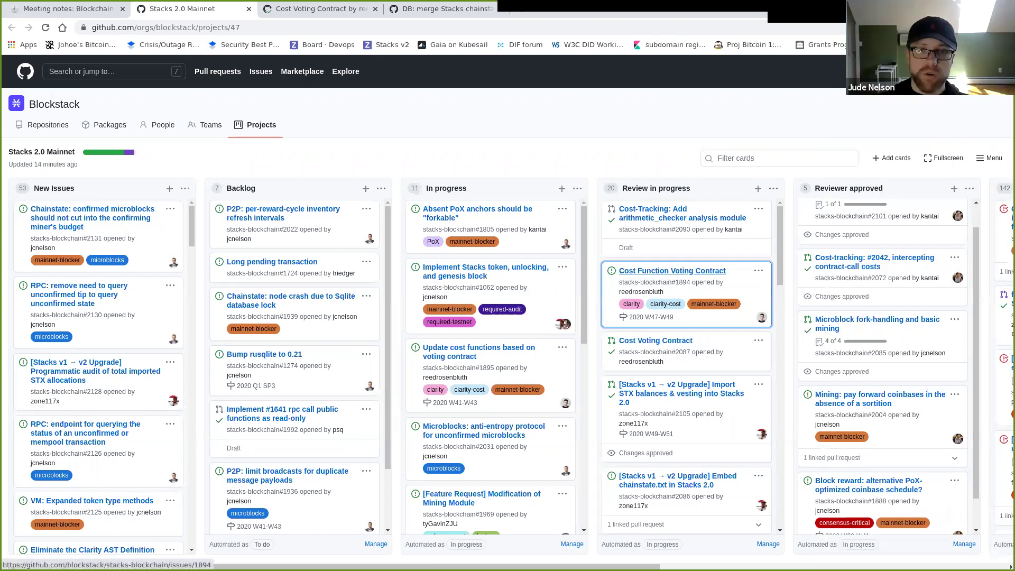
key(Return)
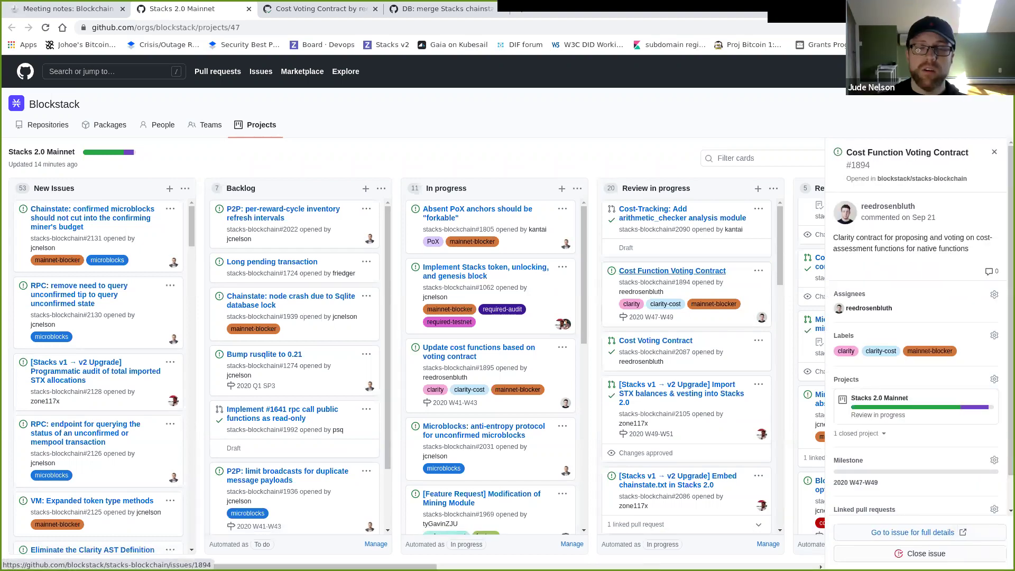
key(Up)
key(Return)
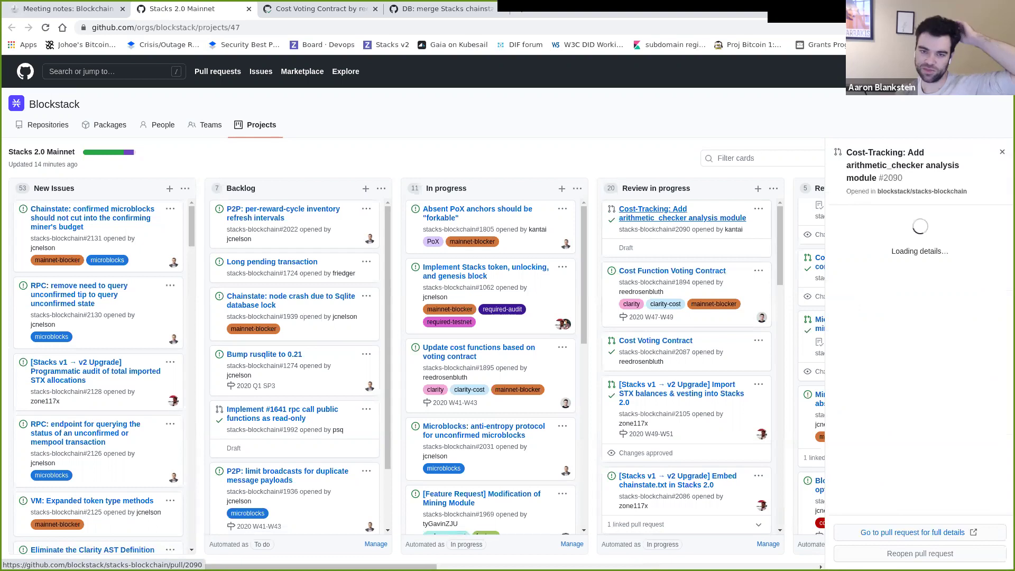
key(space)
key(Left)
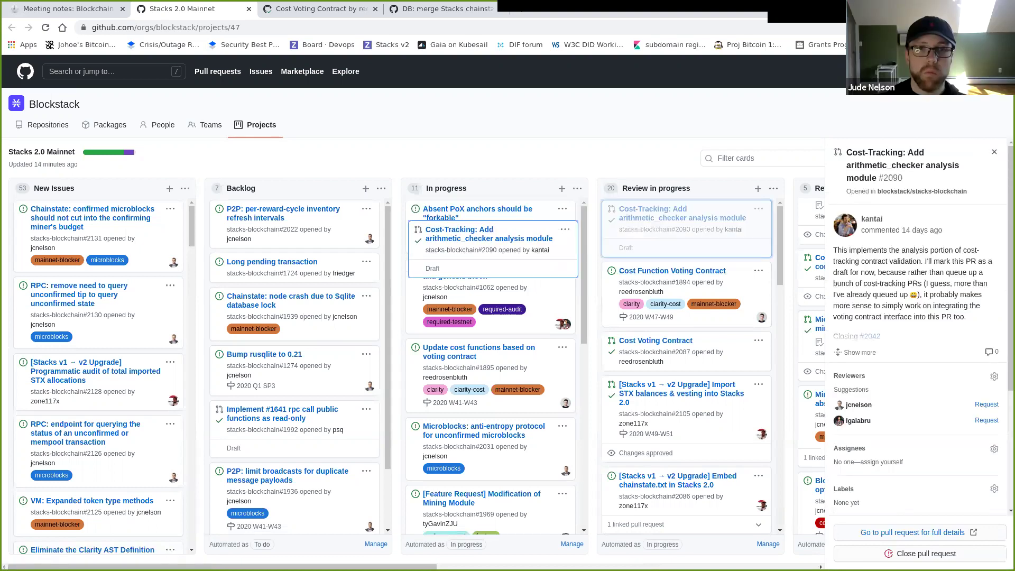
key(space)
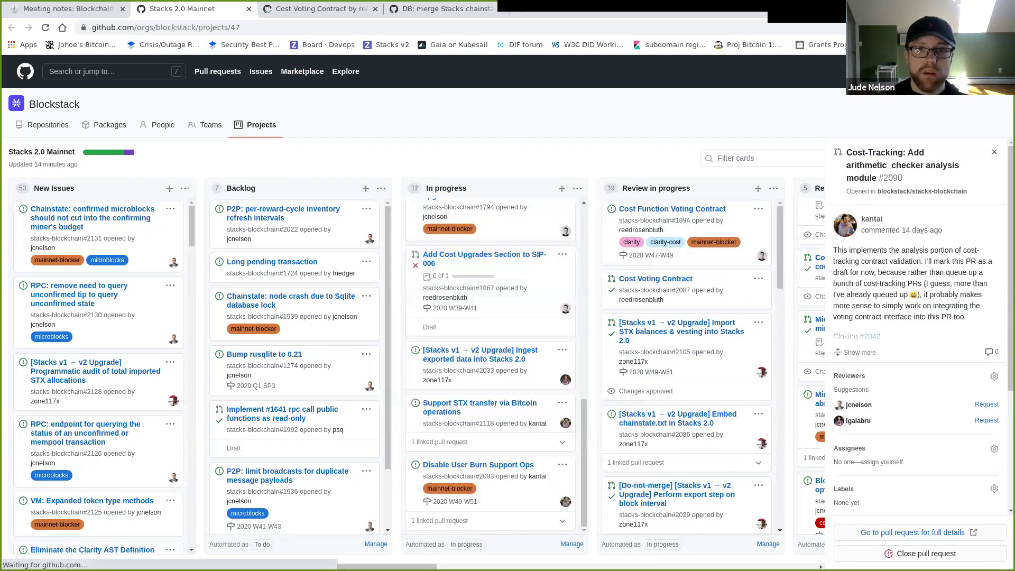
Step: Check the details of the "Cost Function Voting Contract" issue and the "Cost Voting Contract" pull request in Review in progress
key(Return)
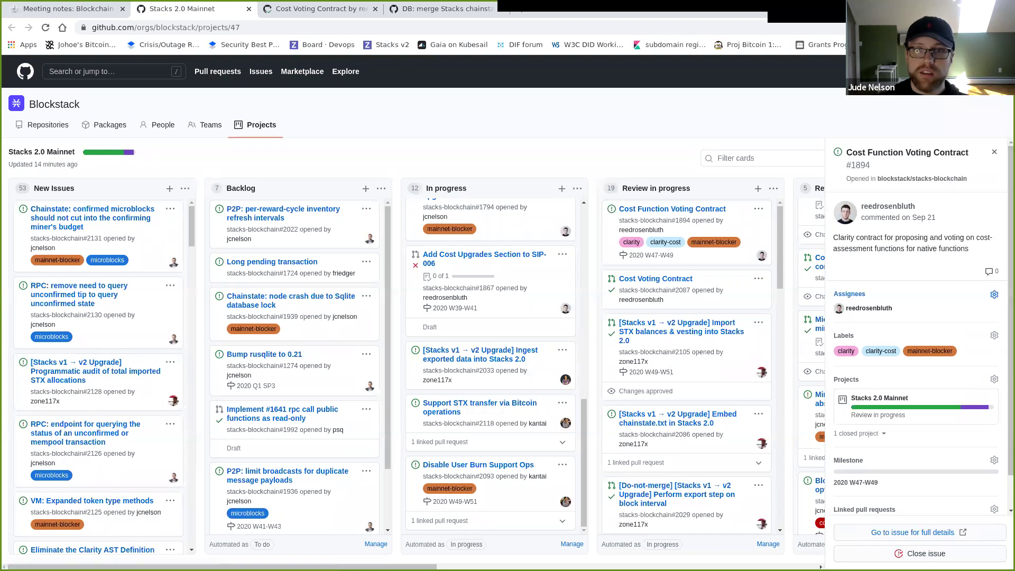
scroll(994, 296, down, 1)
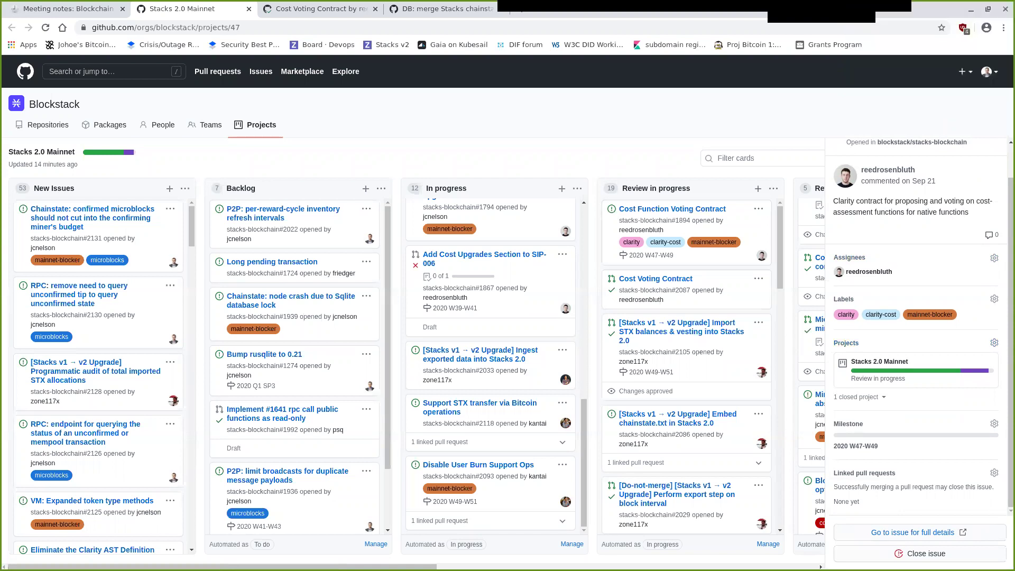
click(656, 279)
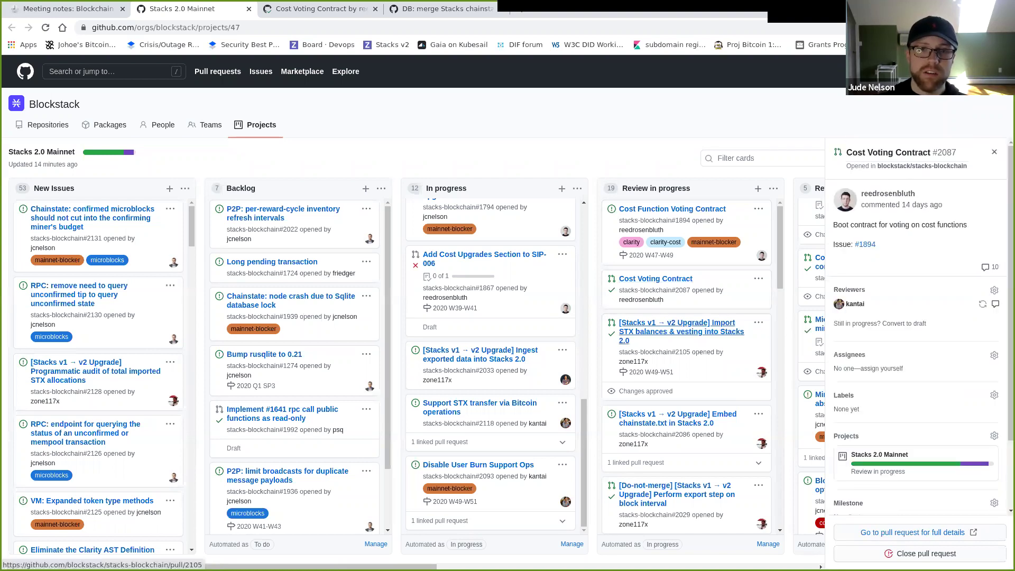
Step: Check the reviewers of the "Import STX balances & vesting into Stacks 2.0" pull request and the details of the "Embed chainstate.txt" issue
scroll(682, 315, down, 1)
click(681, 303)
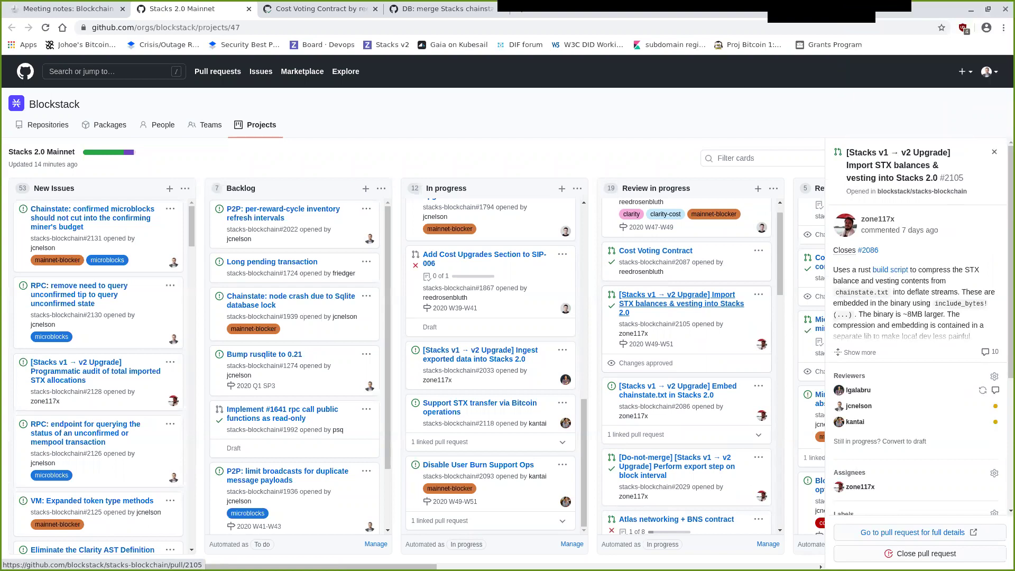
scroll(914, 317, down, 3)
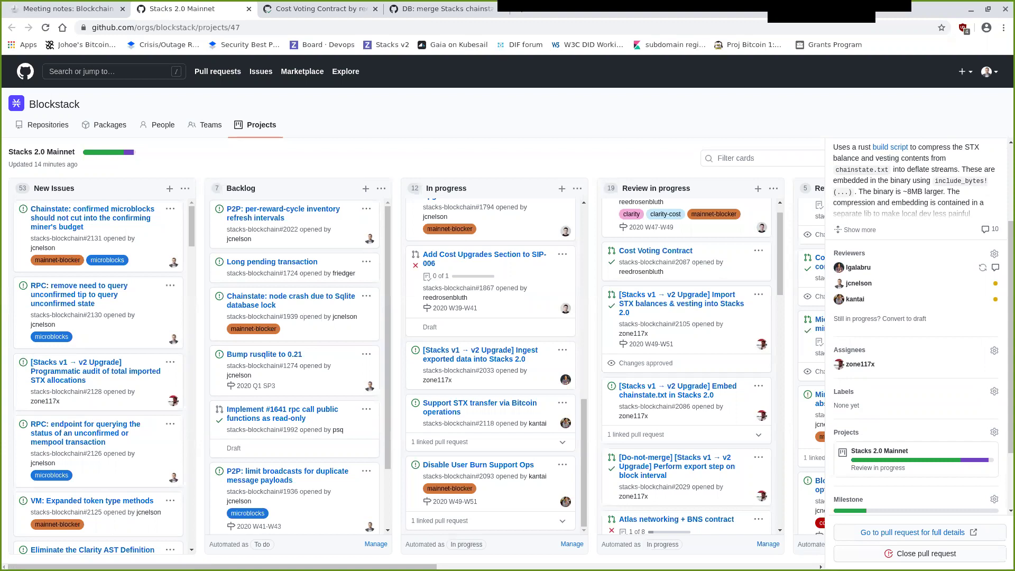
click(678, 390)
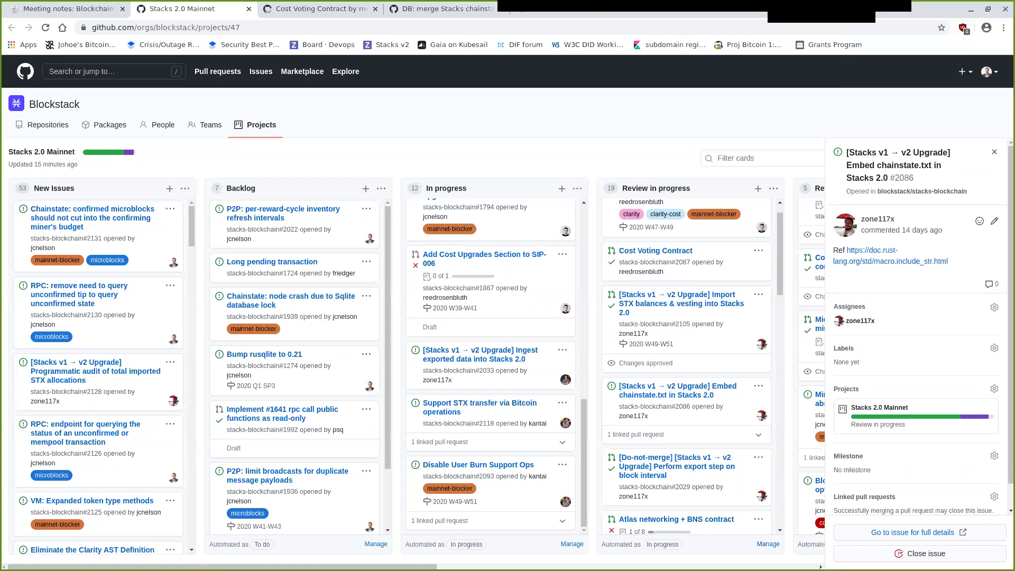
Step: Check the description and reviewers of the "[Do-not-merge] Perform export step on block interval" pull request in Review in progress
scroll(682, 397, down, 3)
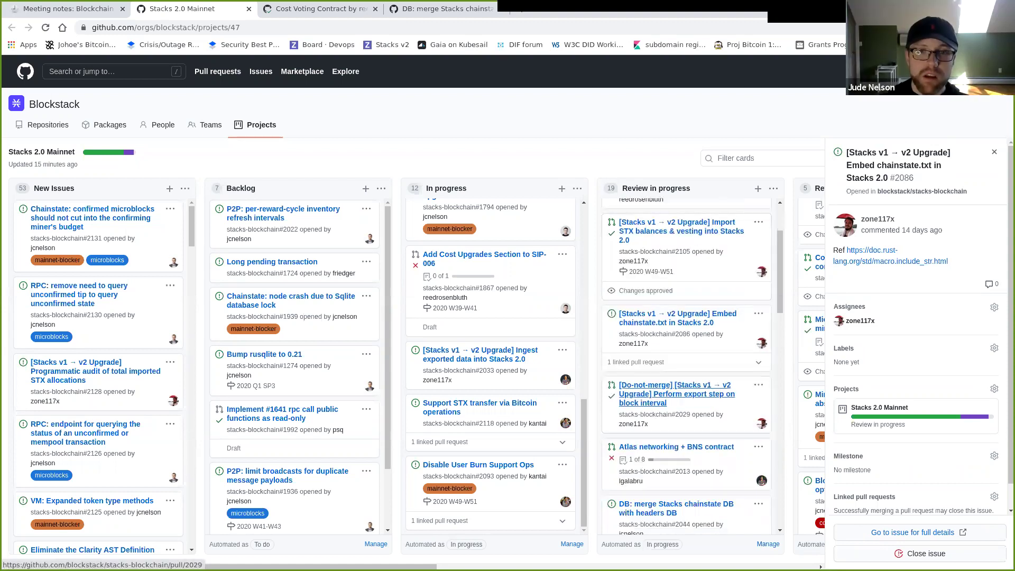
click(677, 394)
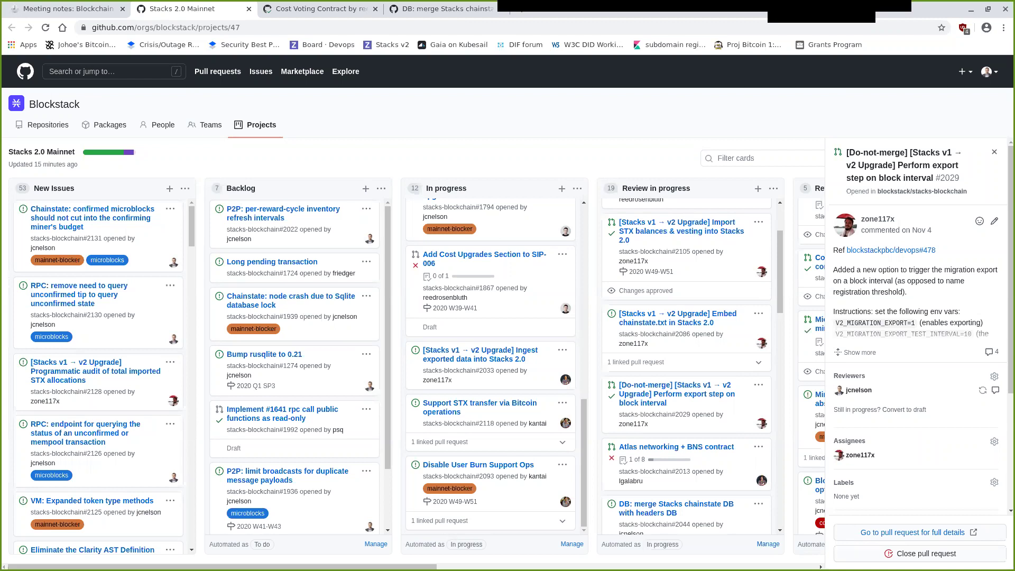
scroll(917, 328, down, 1)
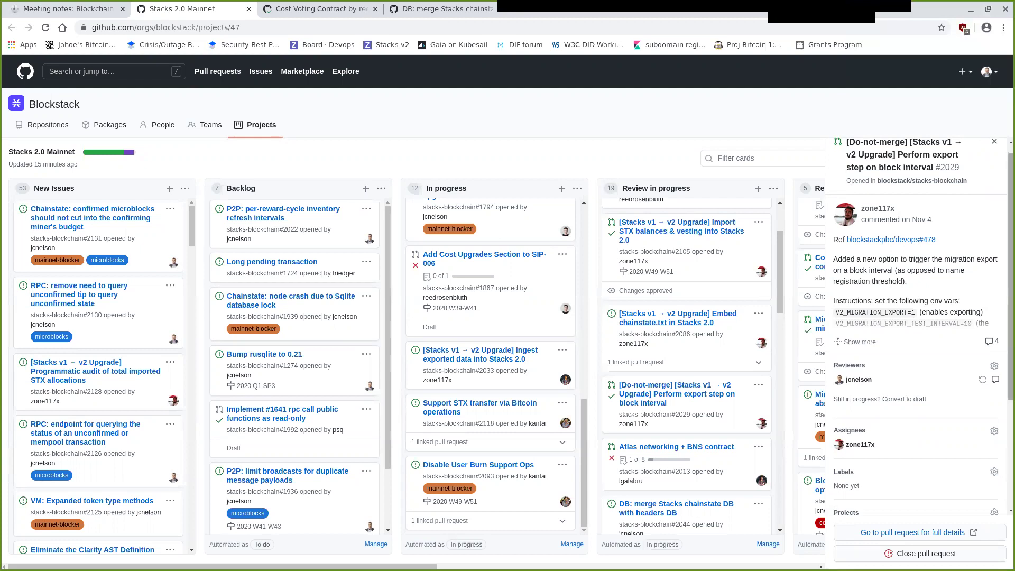
key(Escape)
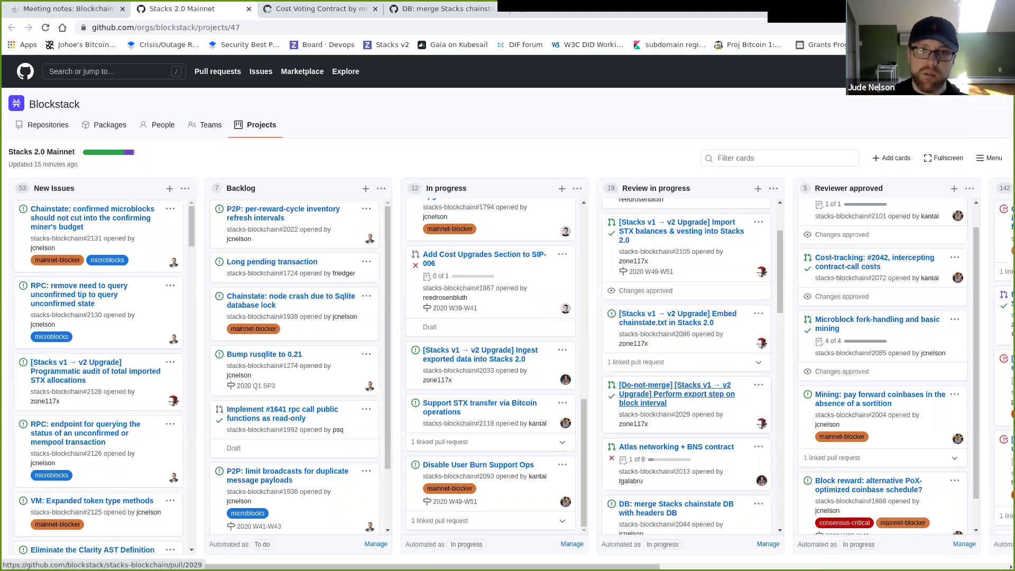
drag(650, 401, 842, 389)
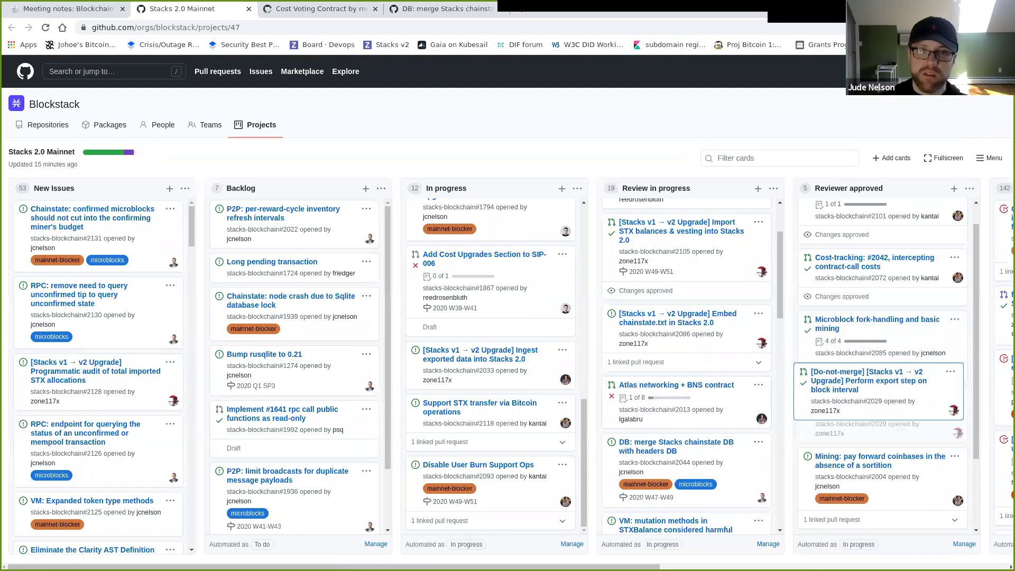
drag(843, 388, 661, 352)
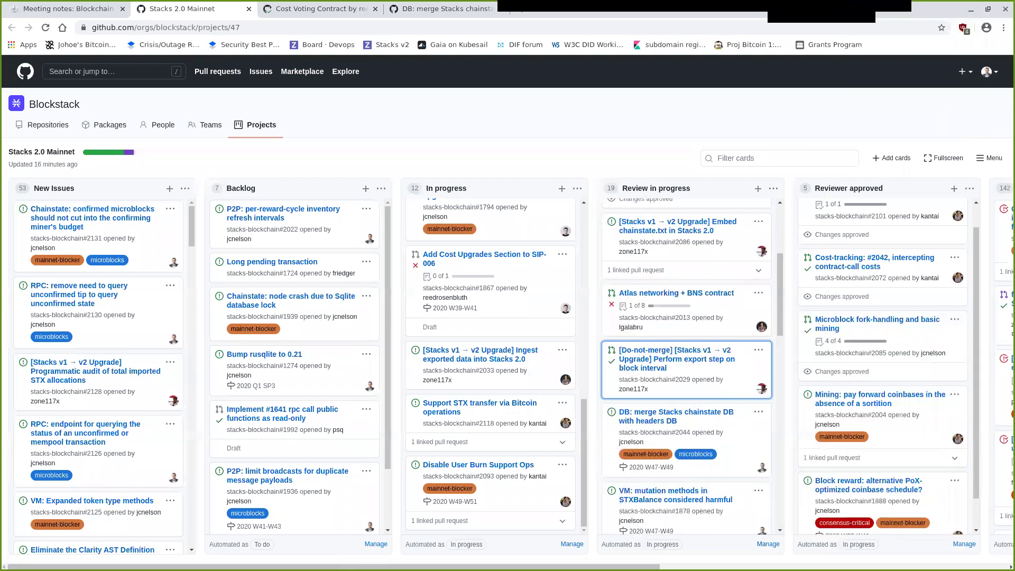
Step: Remove the "[Do-not-merge] Perform export step on block interval" pull request from the Stacks 2.0 Mainnet project
click(660, 353)
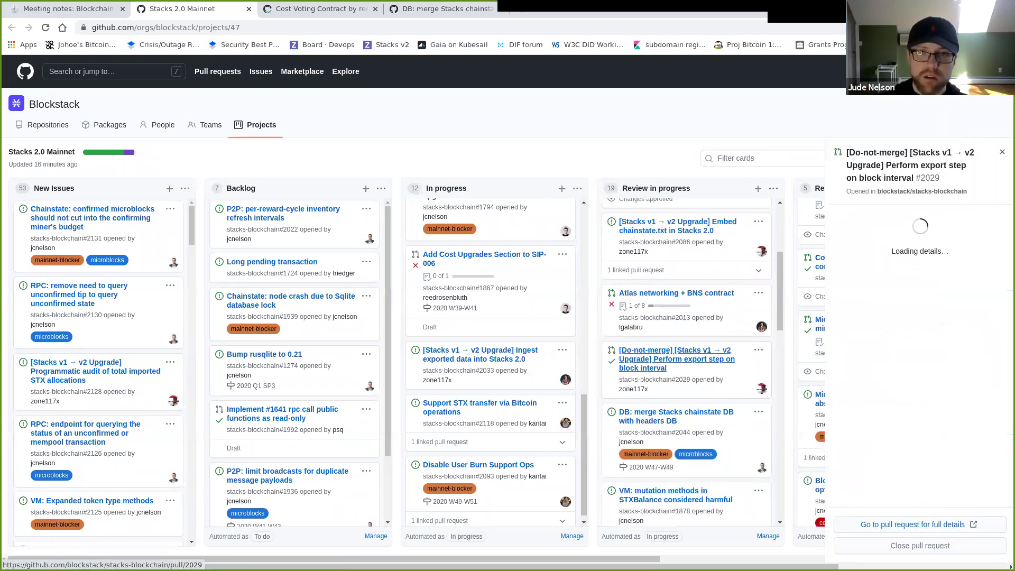
scroll(834, 269, down, 3)
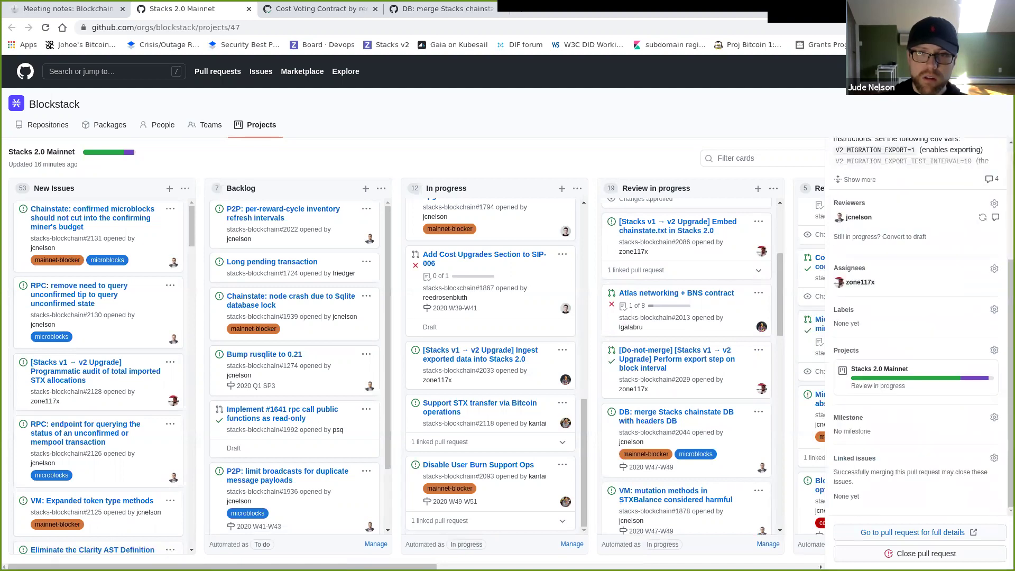
click(893, 369)
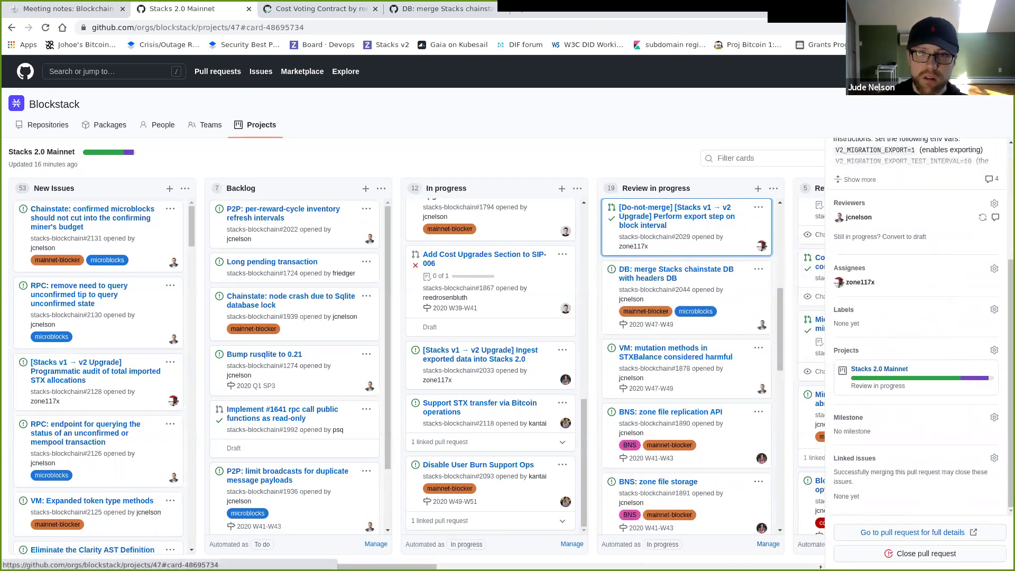
click(994, 350)
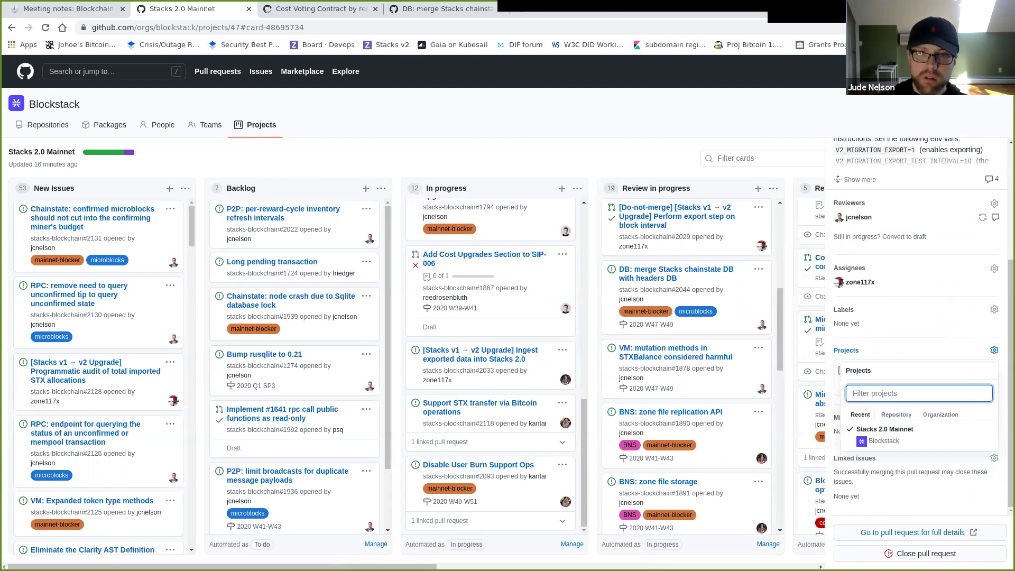
key(Down)
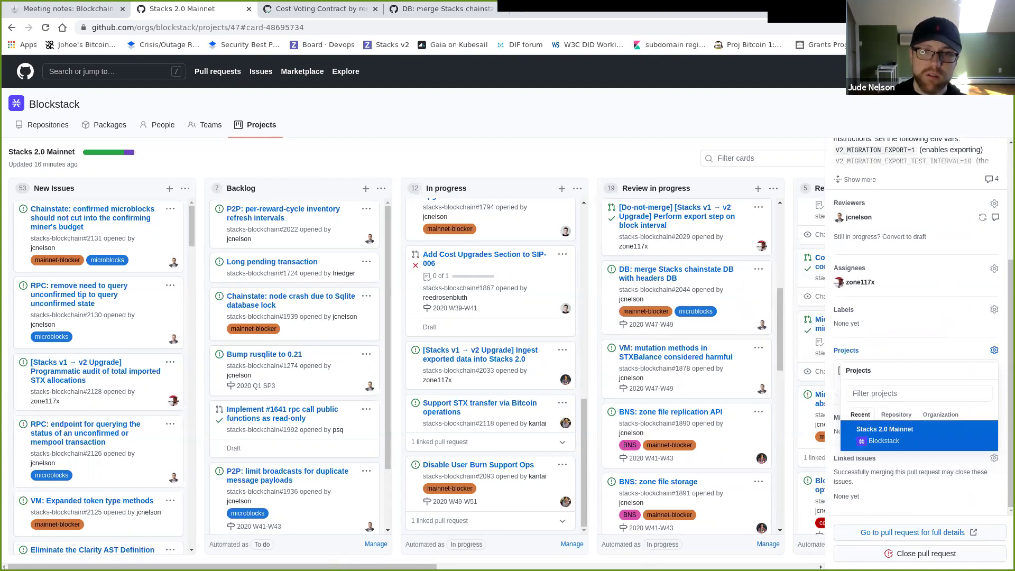
key(Return)
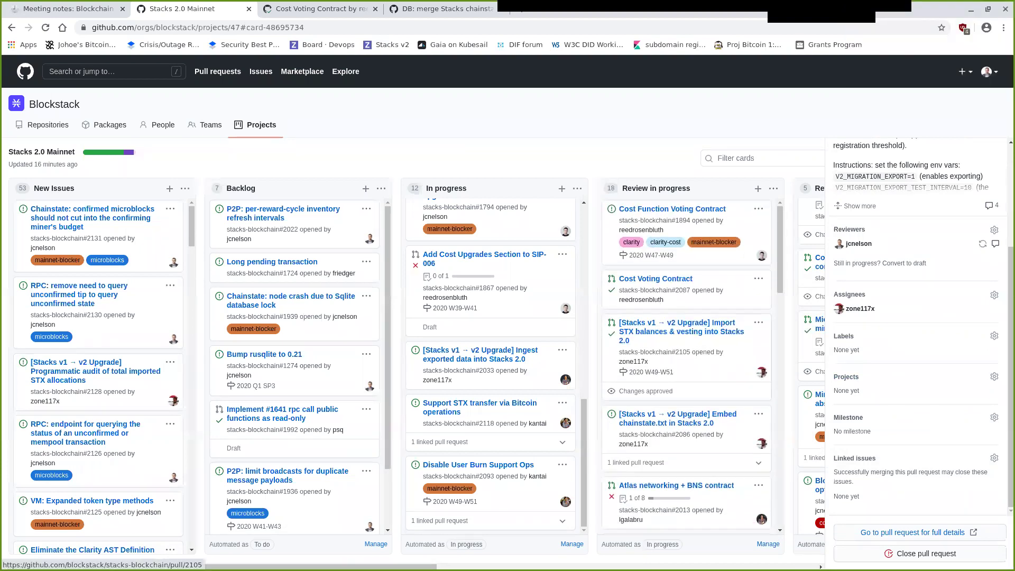
Step: Recheck the reviewers of the "Import STX balances & vesting" pull request and check the "Atlas networking + BNS contract" pull request
scroll(682, 370, down, 2)
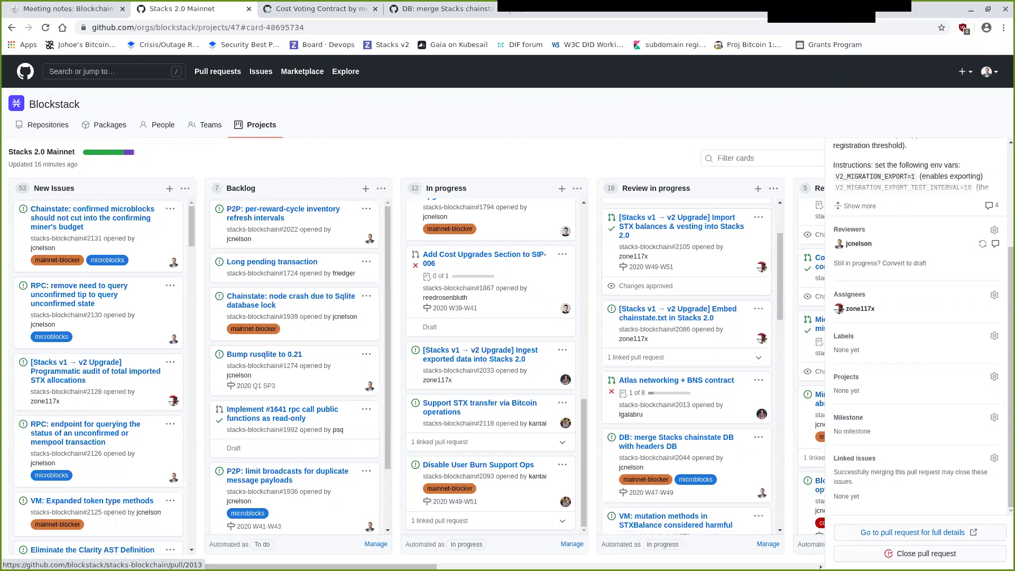
click(676, 226)
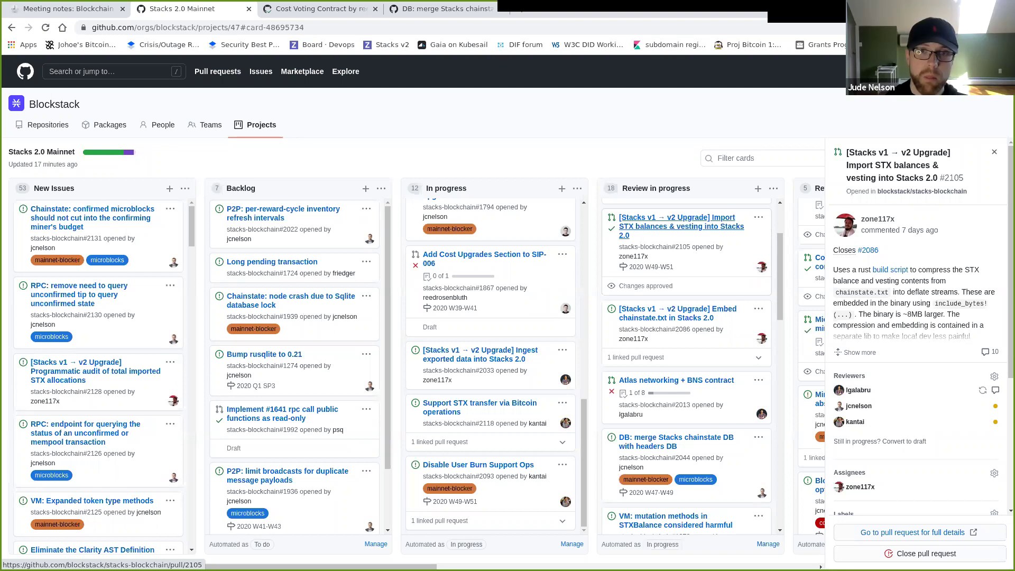
scroll(686, 370, down, 2)
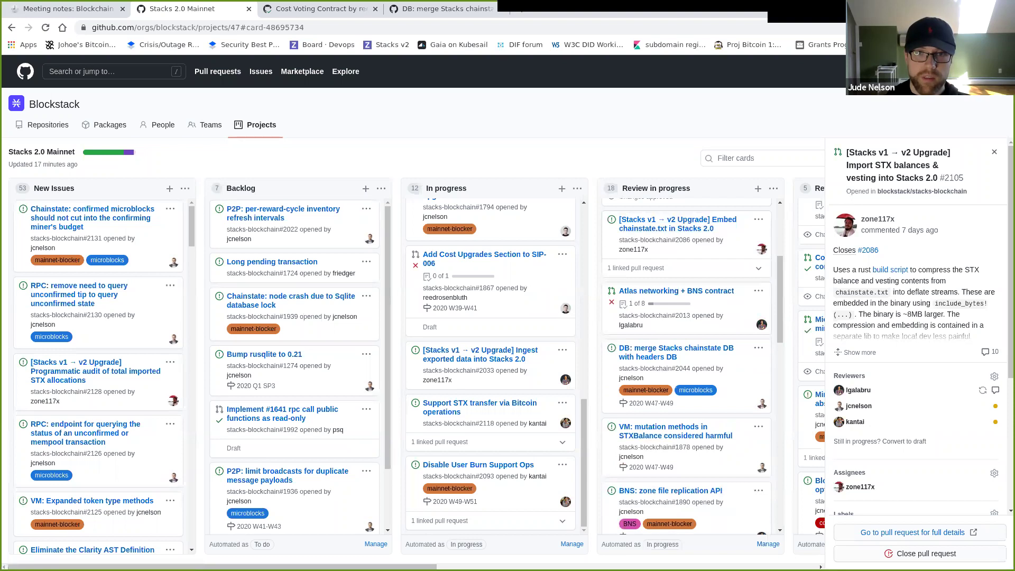
click(676, 291)
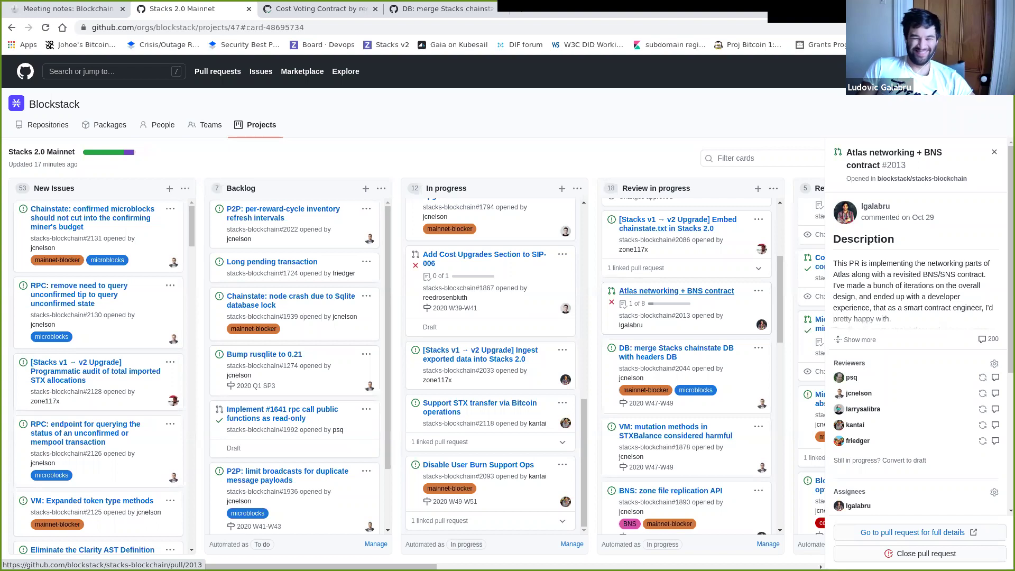
Step: Move the "DB: merge Stacks chainstate DB with headers DB" and "VM: mutation methods in STXBalance considered harmful" issues to Reviewer approved
scroll(682, 290, down, 2)
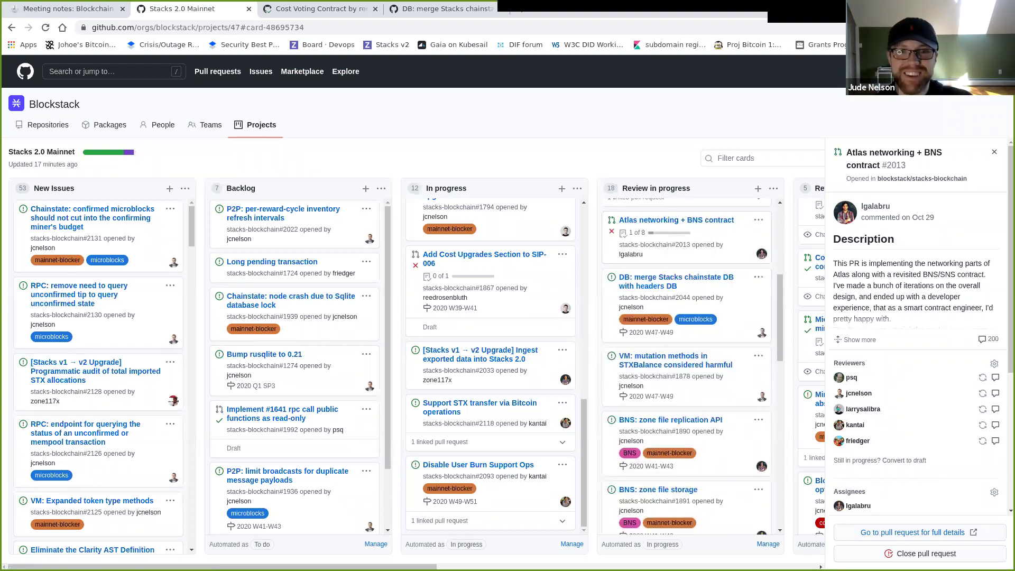
click(676, 278)
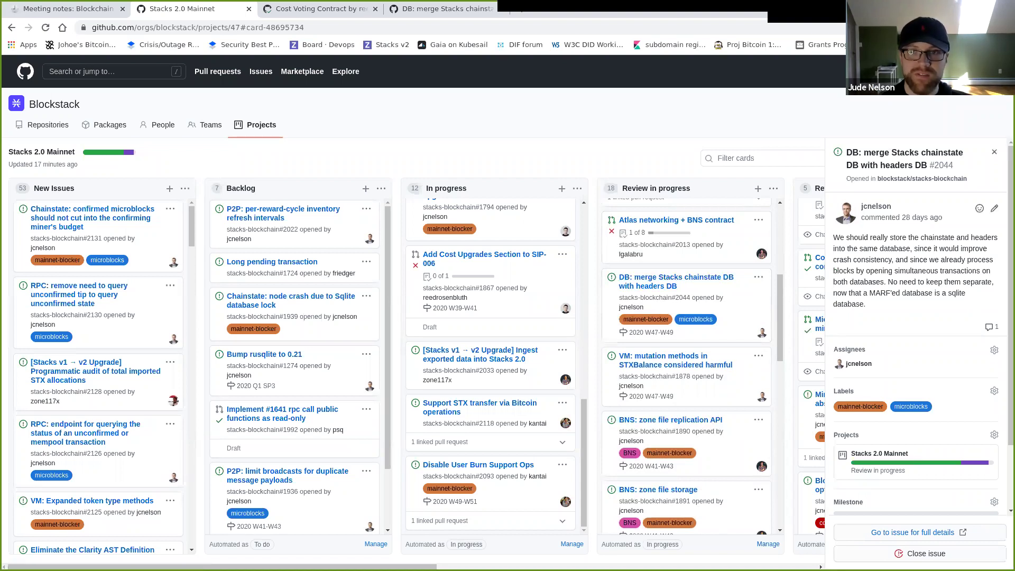
click(995, 151)
drag(687, 296, 898, 304)
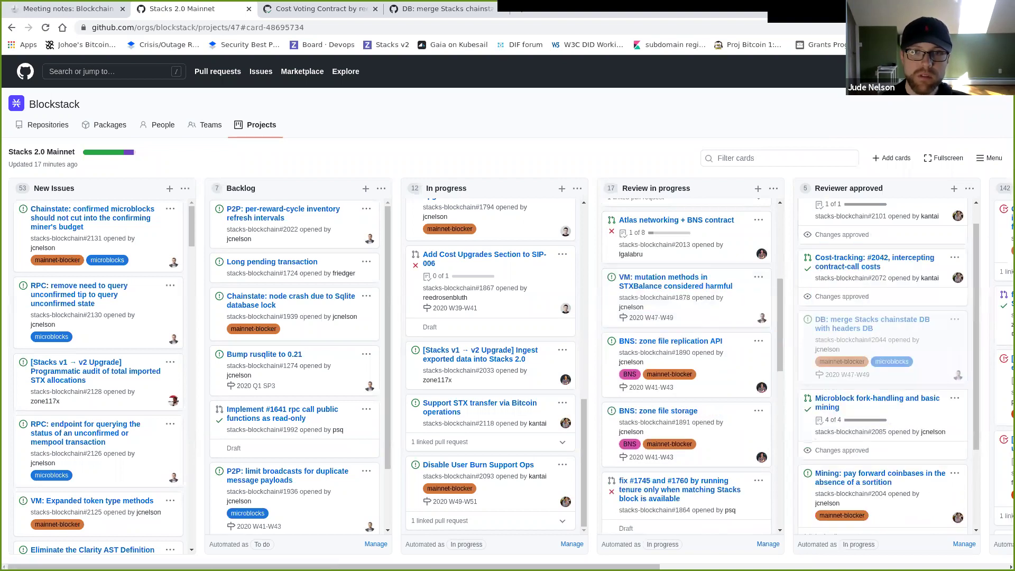
drag(687, 296, 893, 276)
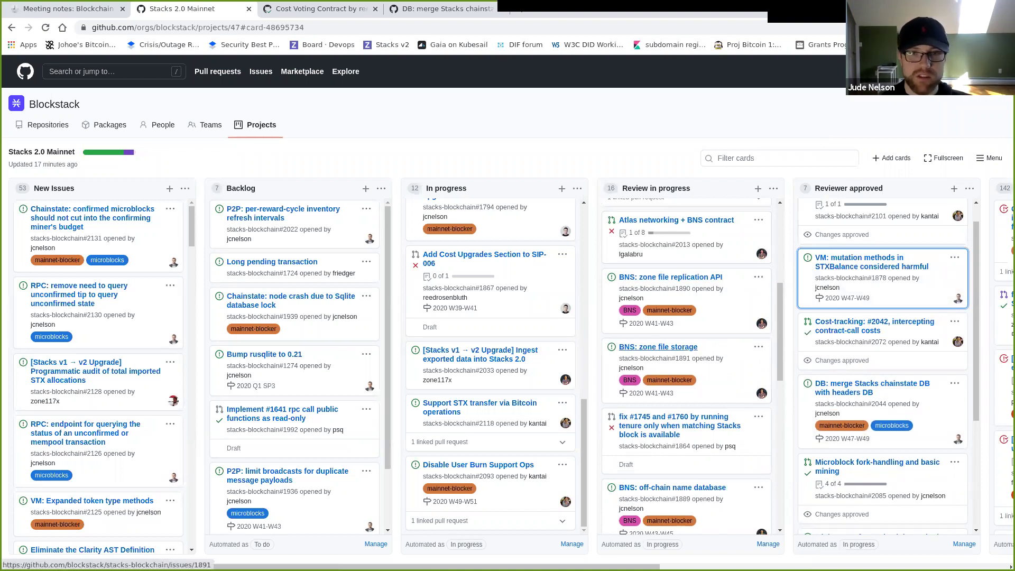
Step: Check the description and reviewers of the "fix #1745 and #1760 by running tenure only when matching Stacks block is available" pull request
scroll(682, 370, down, 2)
scroll(682, 370, down, 2)
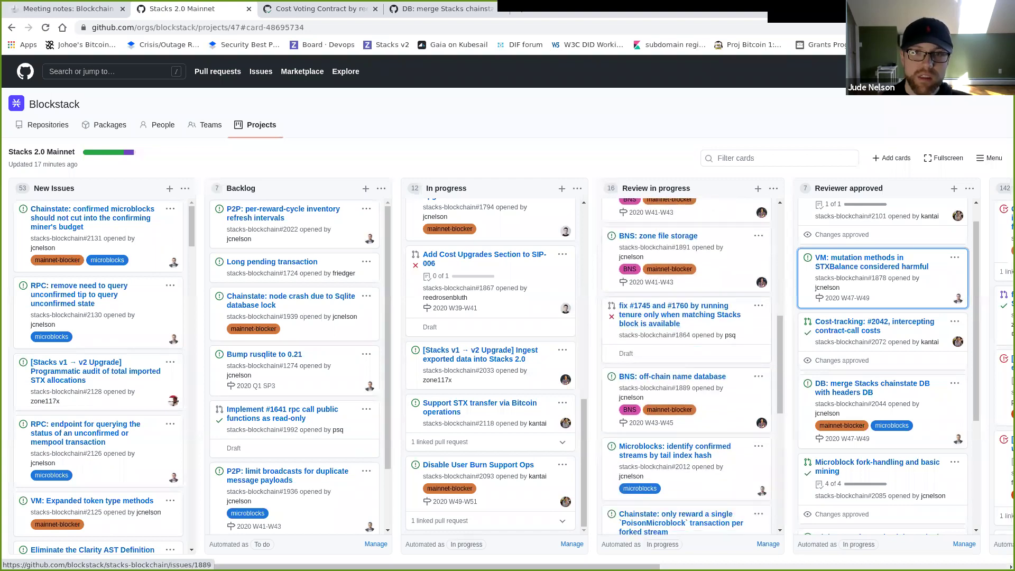
click(671, 314)
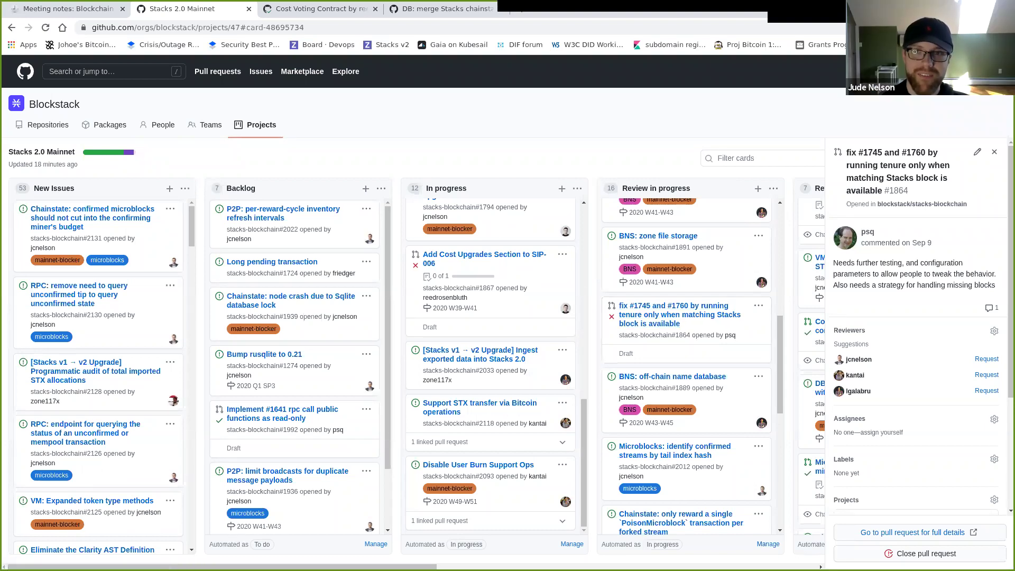
key(Escape)
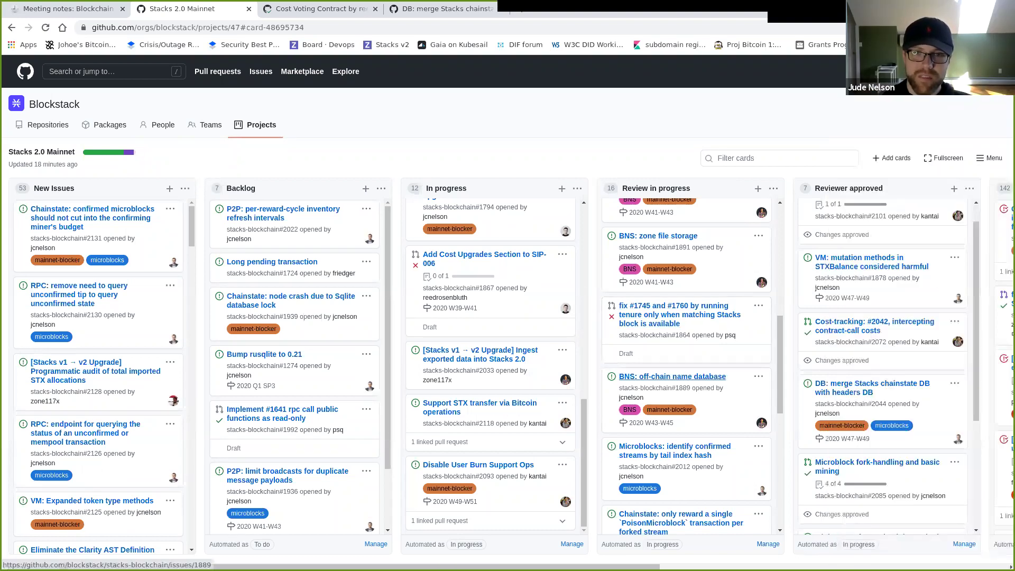
Step: Move the "Microblocks: identify confirmed streams by tail index hash" and "Chainstate: only reward a single `PoisonMicroblock` transaction per forked stream" issues to Reviewer approved
scroll(682, 372, down, 2)
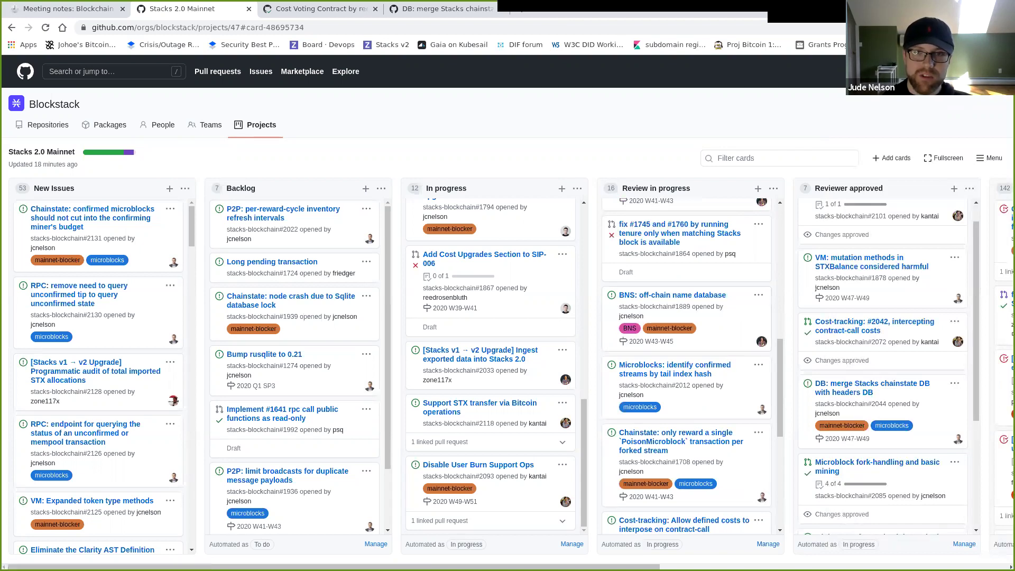
drag(688, 370, 898, 349)
drag(682, 370, 867, 333)
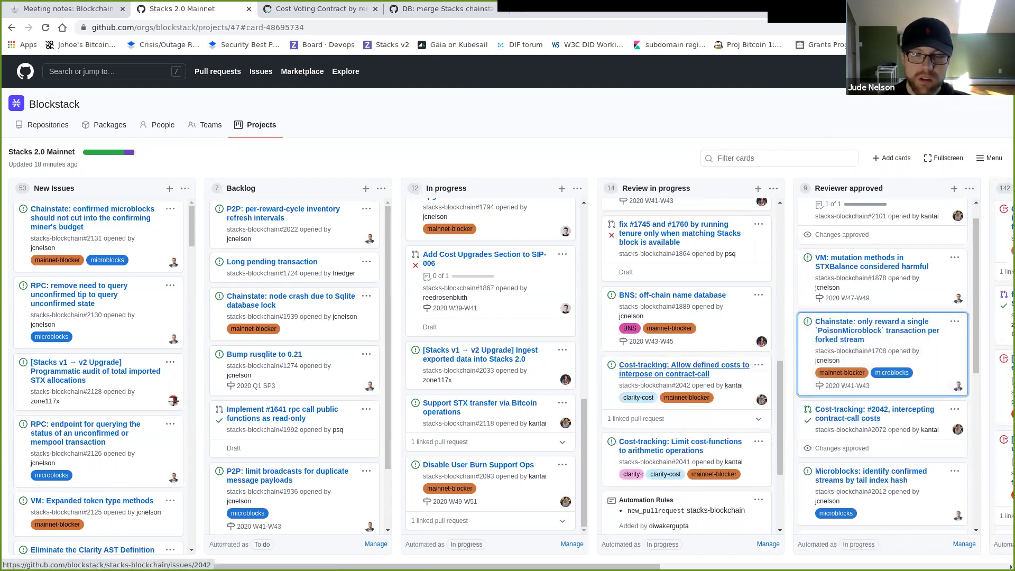
Step: Check the "Cost-tracking: Allow defined costs to interpose on contract-call" issue and look through the remaining Review in progress cards
click(682, 369)
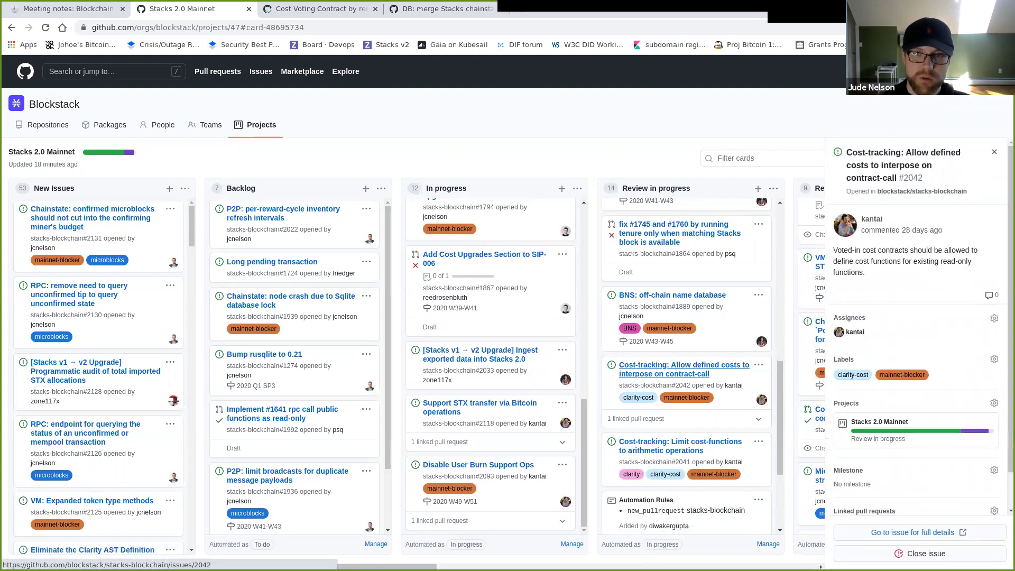
key(Escape)
scroll(682, 369, down, 1)
scroll(682, 376, down, 2)
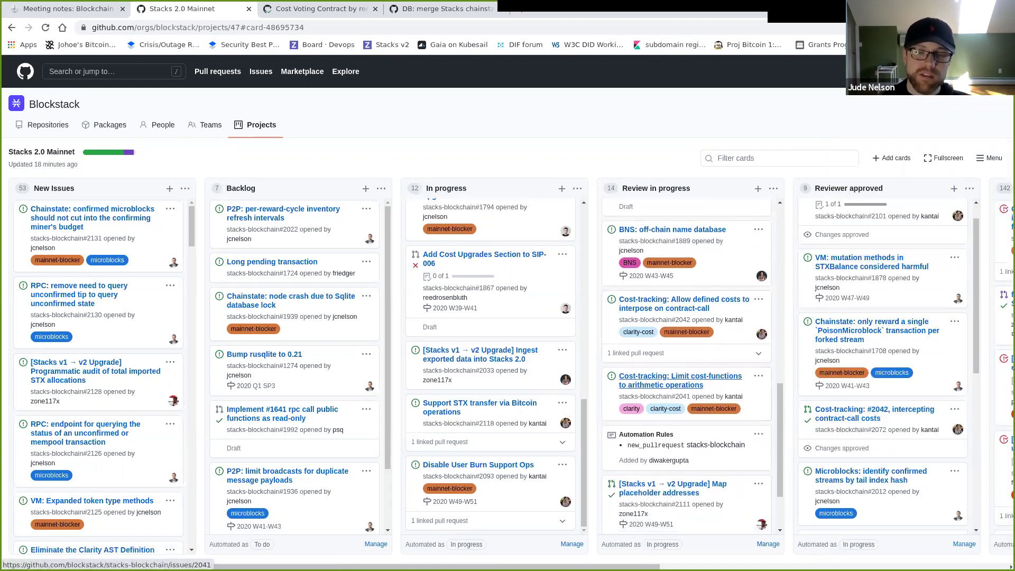
scroll(682, 376, down, 1)
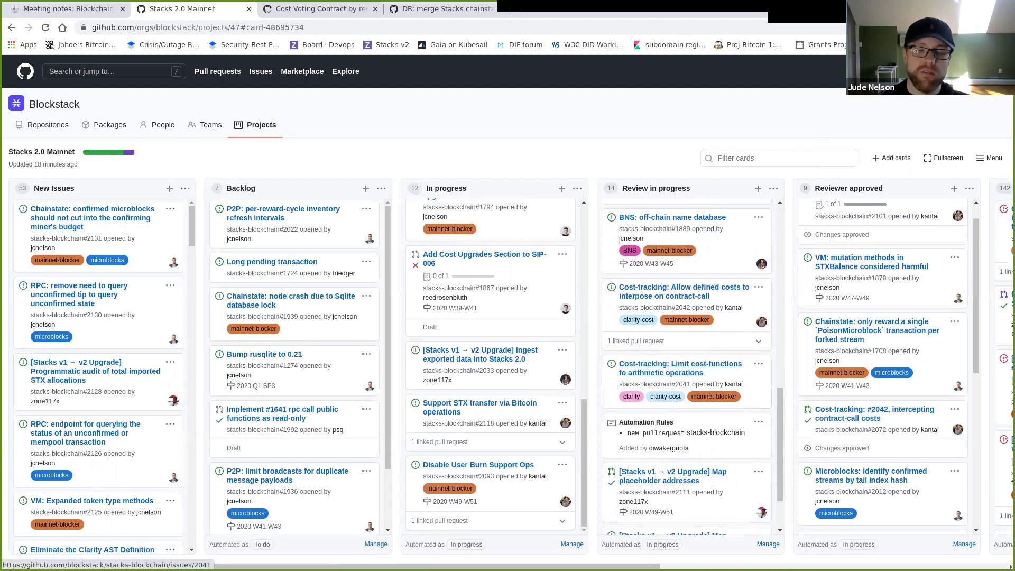
scroll(682, 370, down, 3)
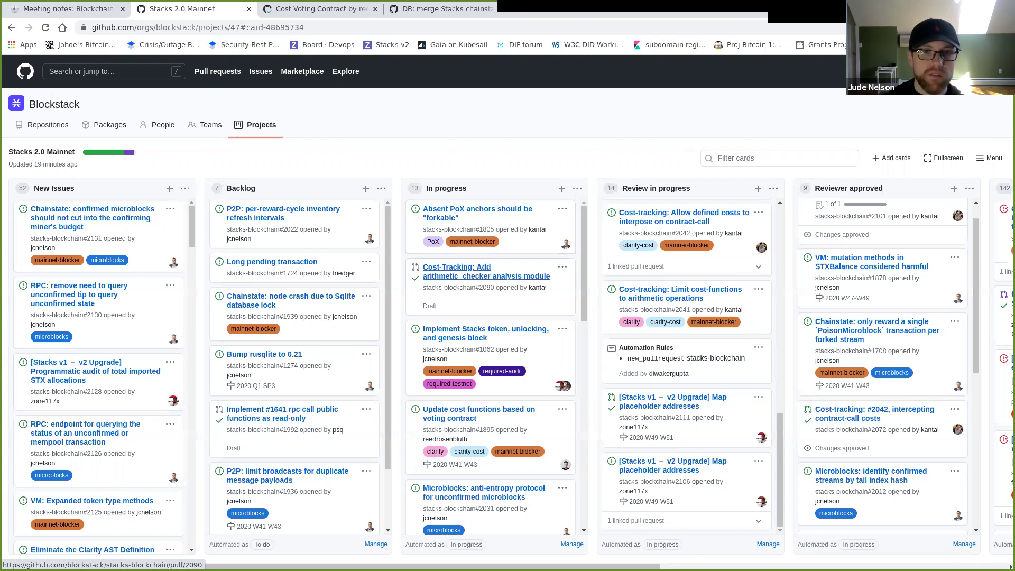
Step: Check the details and assignee of the "Update cost functions based on voting contract" issue in In progress
scroll(487, 273, down, 2)
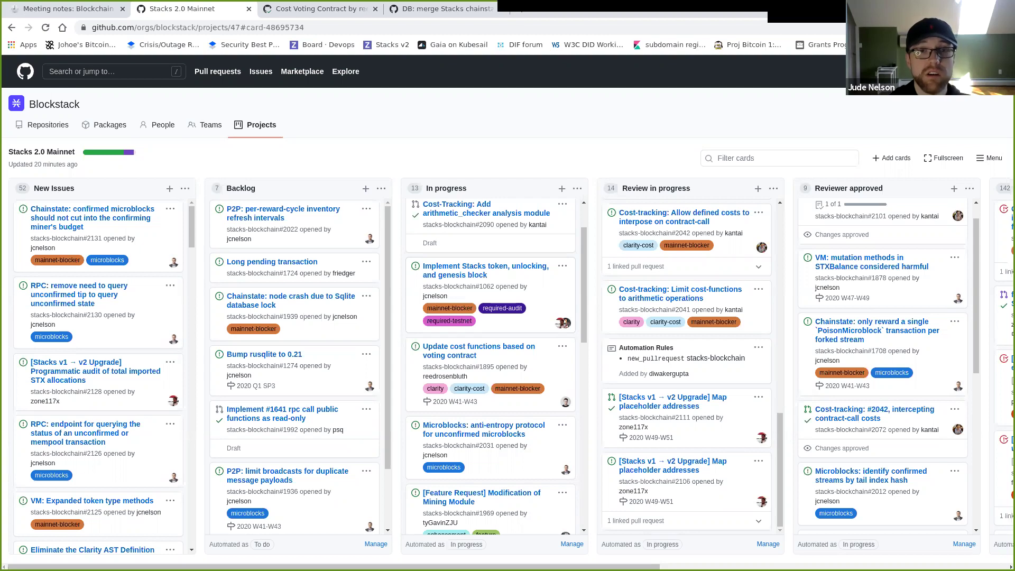
scroll(479, 320, down, 1)
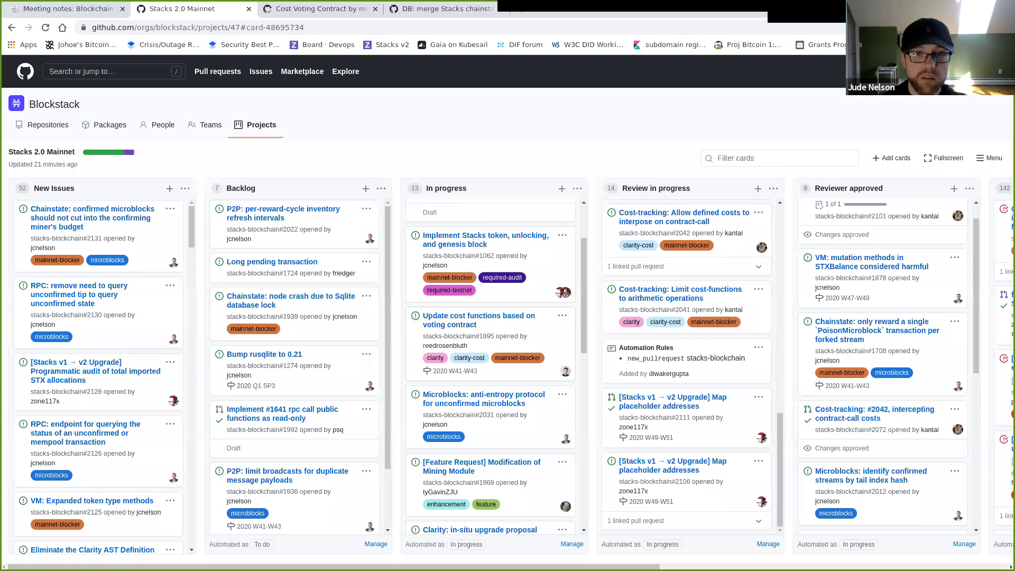
click(478, 320)
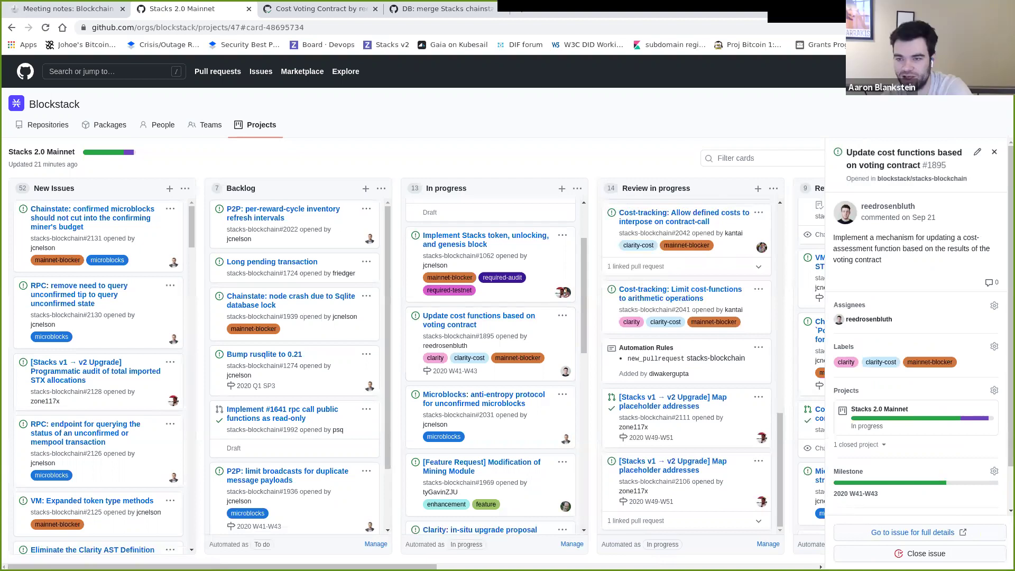
key(Escape)
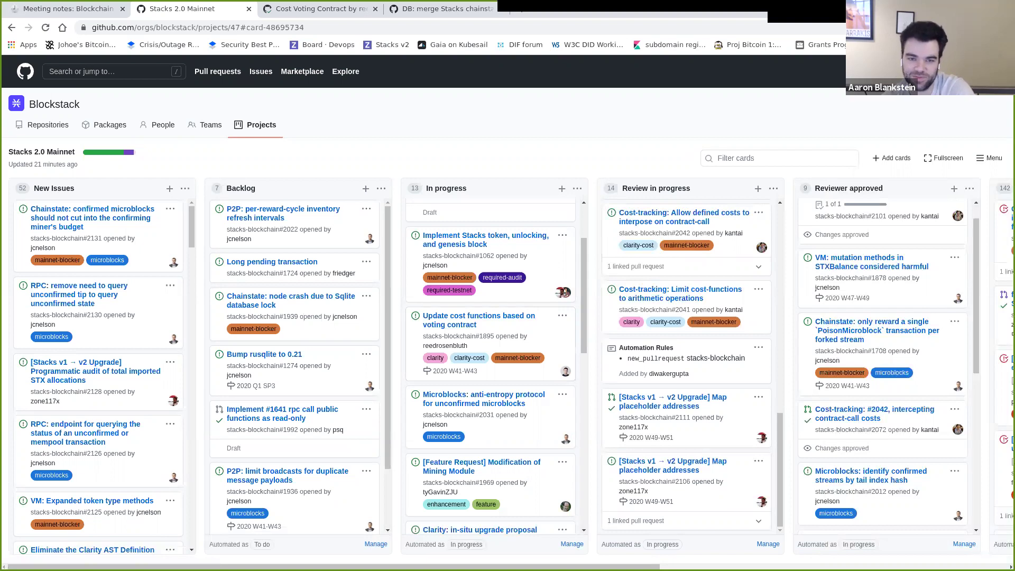
Step: Add the author of the Cost-tracking issues as an assignee of the "Update cost functions based on voting contract" issue
click(479, 320)
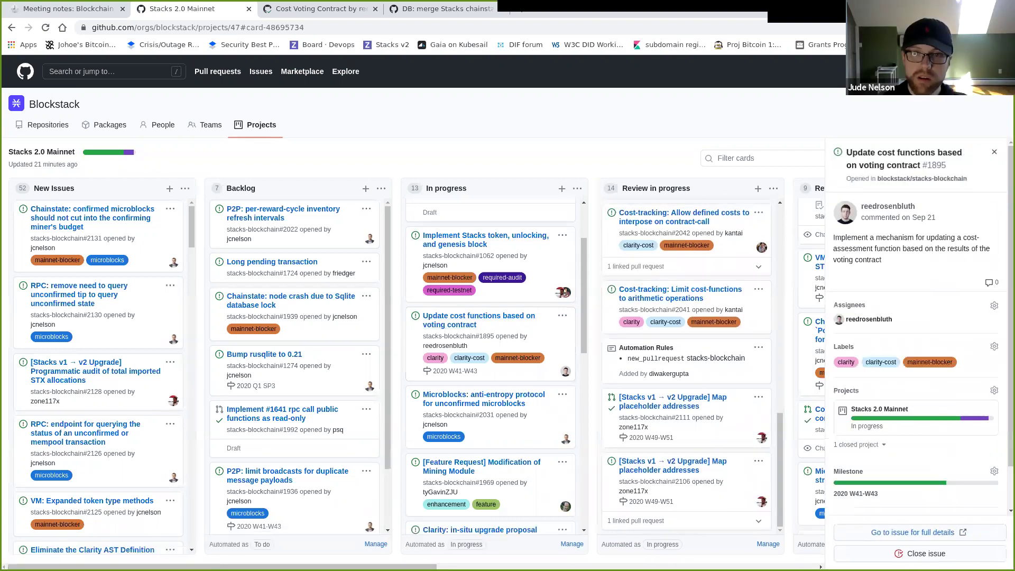
click(993, 305)
text(kan)
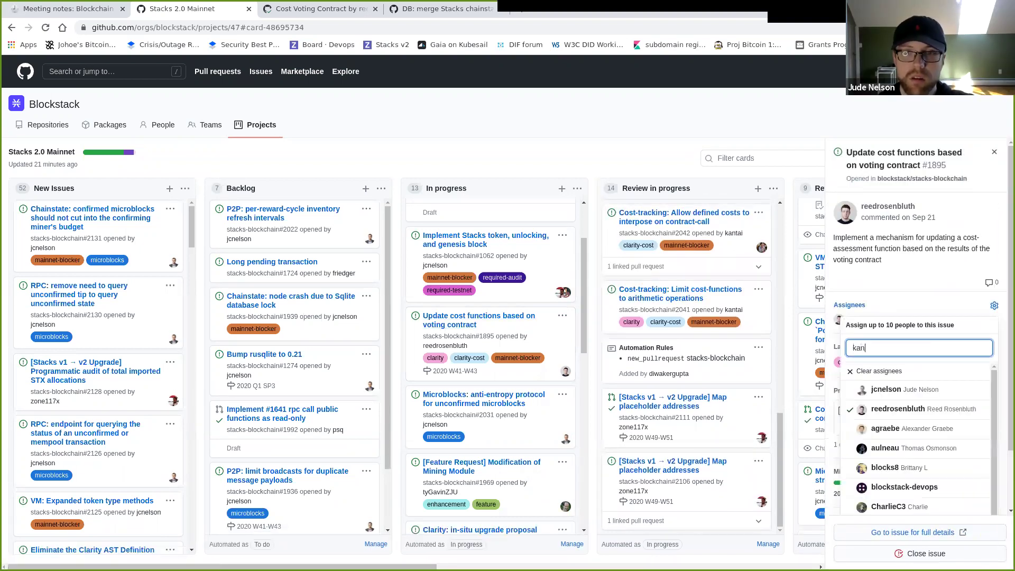
text(ta)
key(Down)
key(Down)
key(Return)
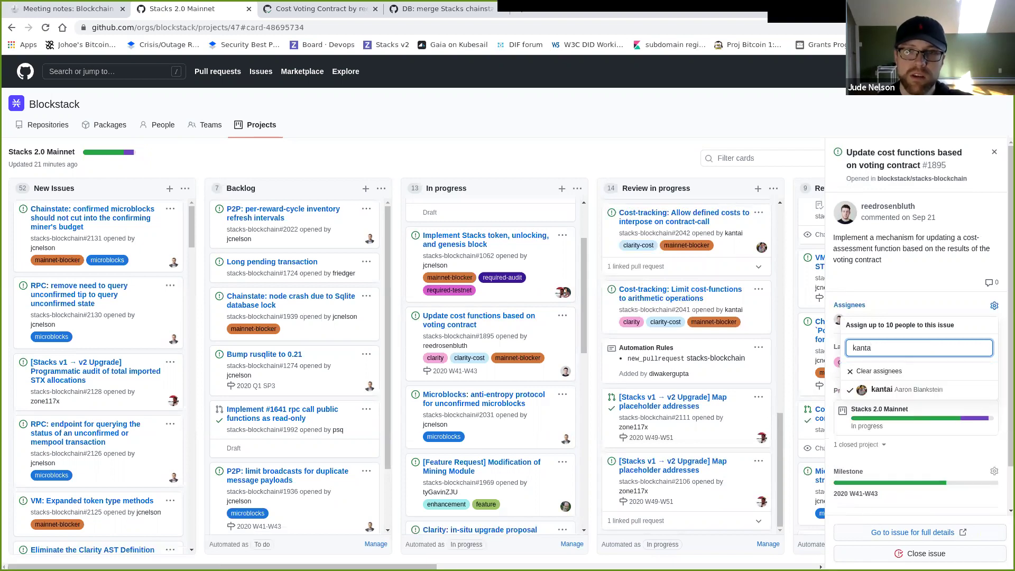
key(Escape)
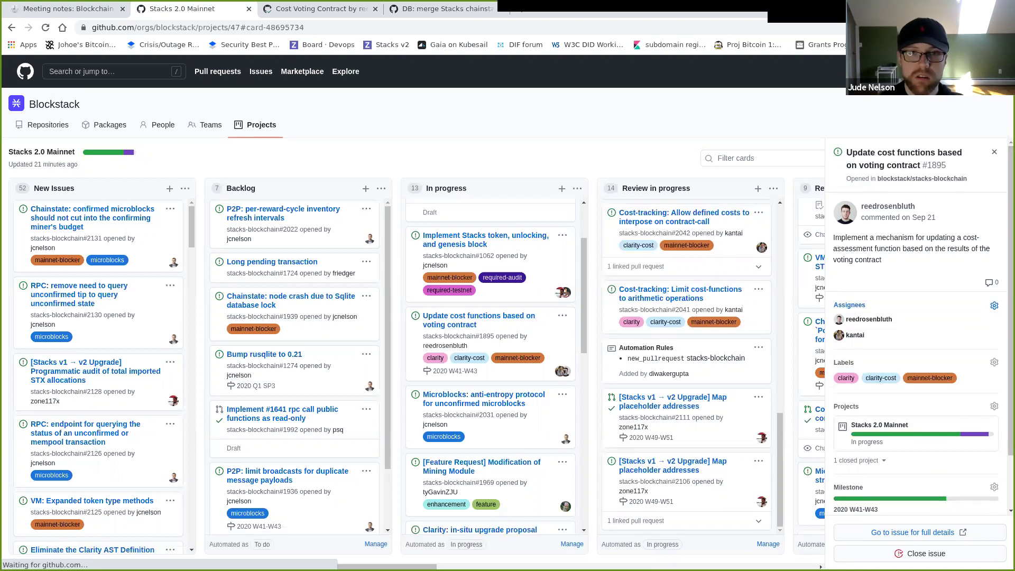
Step: Move the "Microblocks: anti-entropy protocol for unconfirmed microblocks" issue from In progress to the top of Backlog
scroll(495, 366, down, 2)
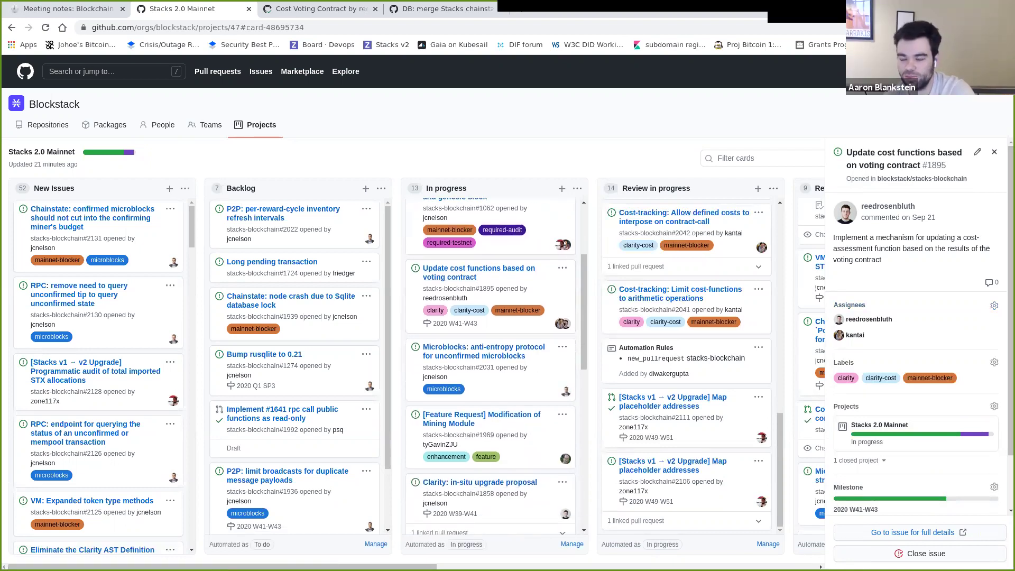
key(Escape)
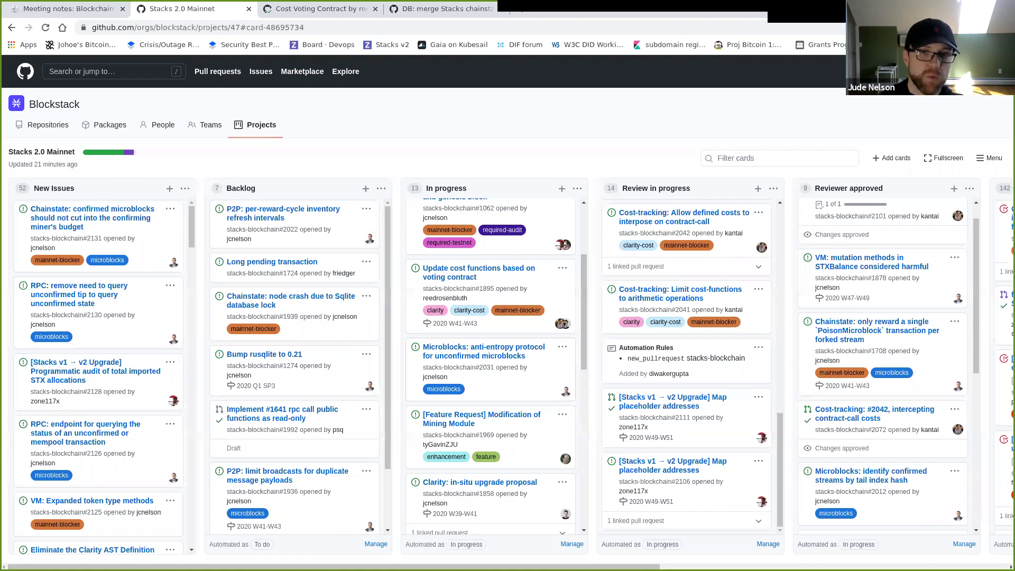
drag(491, 370, 296, 249)
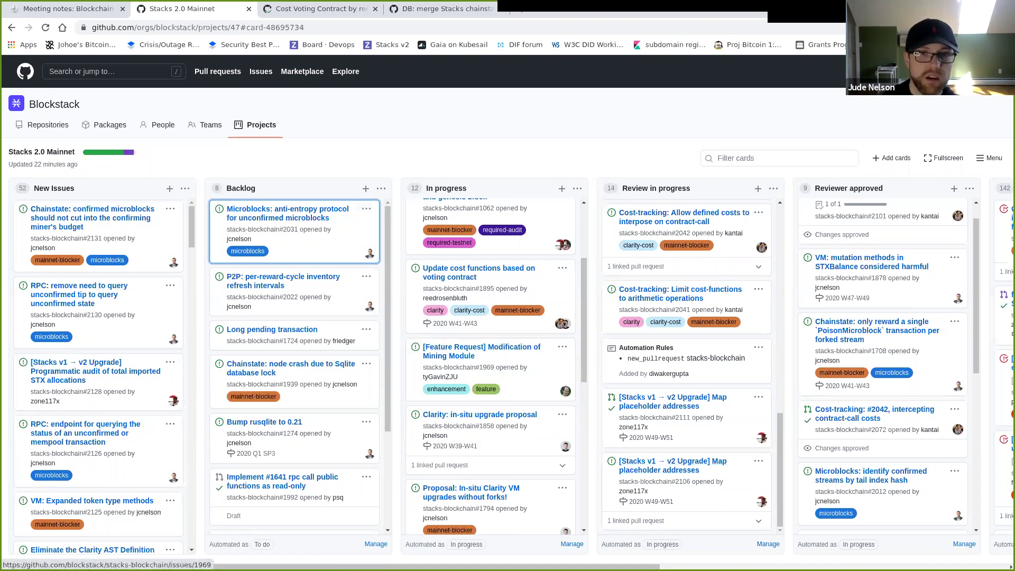
Step: Check the description and assignee of the "[Feature Request] Modification of Mining Module" issue
scroll(490, 366, down, 2)
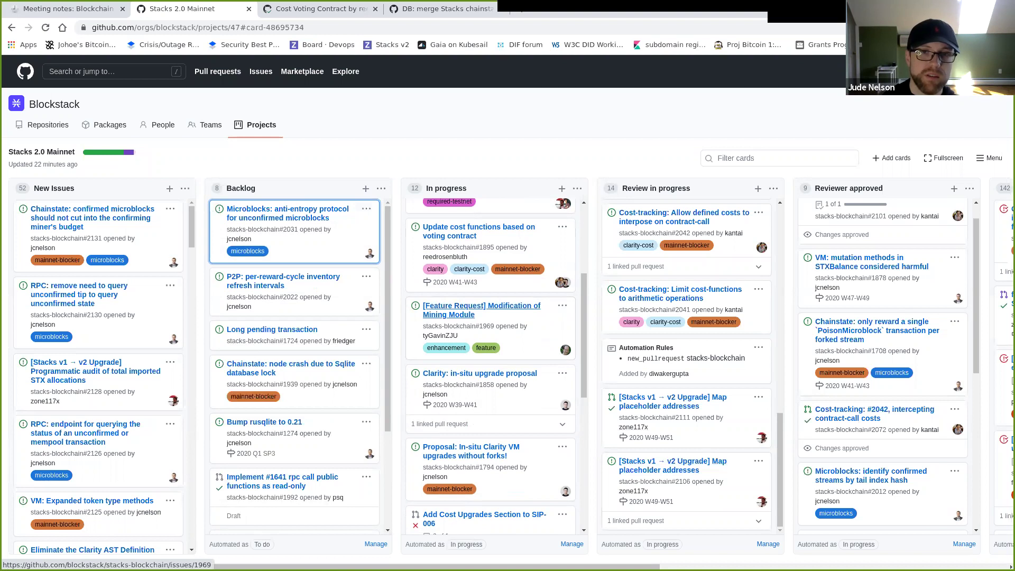
click(482, 306)
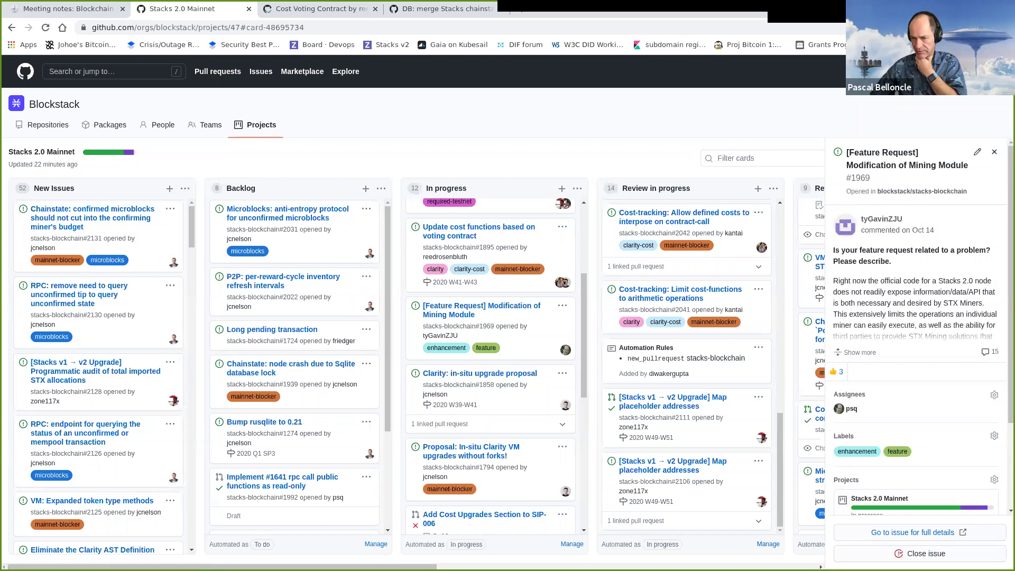
key(Escape)
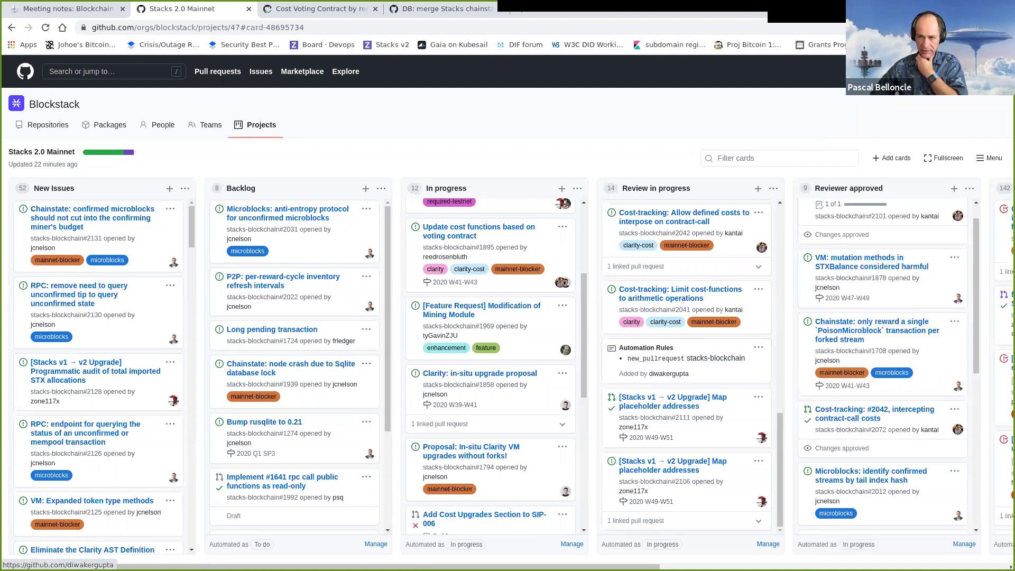
Step: Review the in-situ Clarity upgrade cards in In progress and check the "Add Cost Upgrades Section to SIP-006" pull request
scroll(495, 365, down, 1)
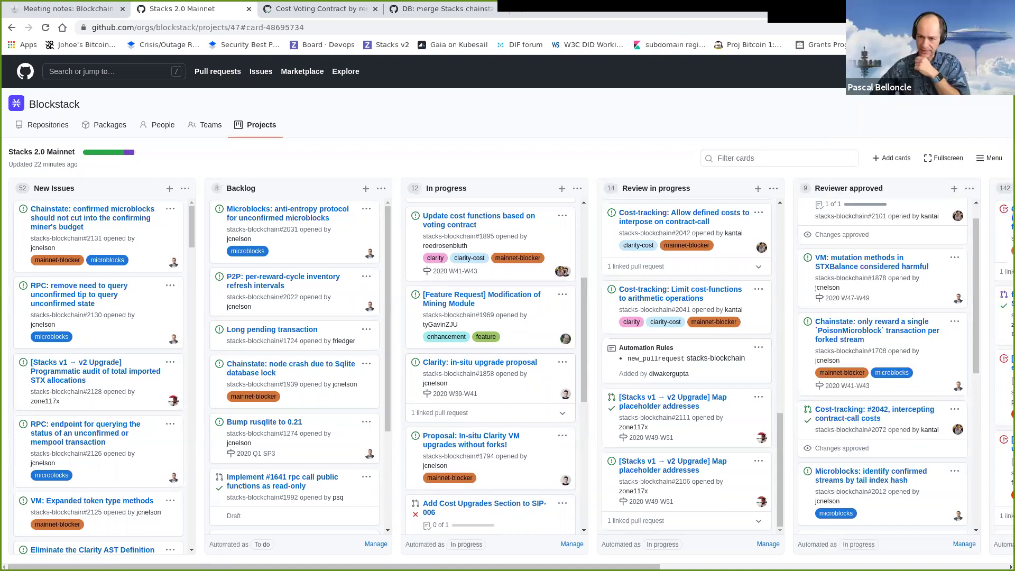
scroll(495, 365, down, 1)
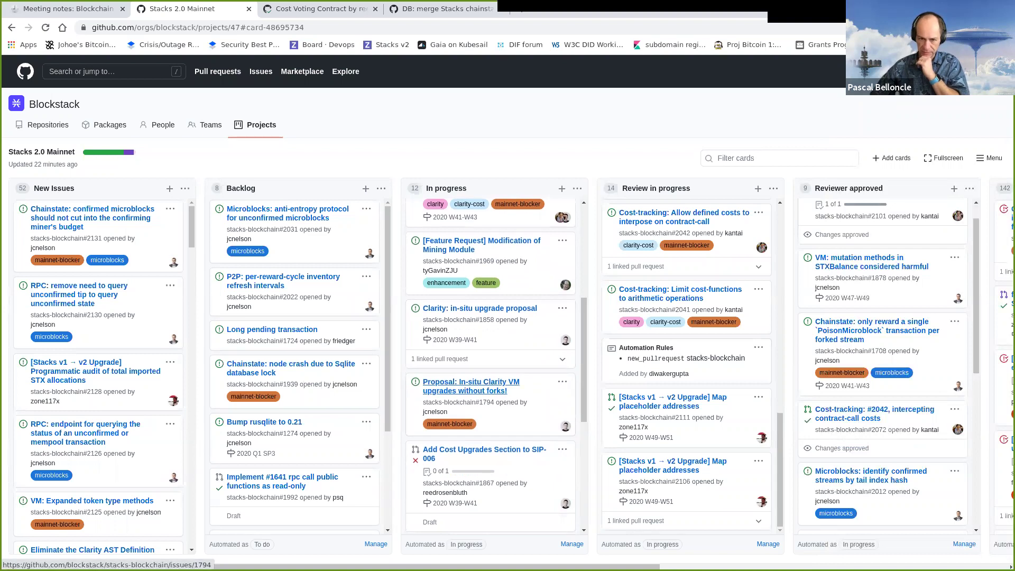
scroll(471, 386, down, 1)
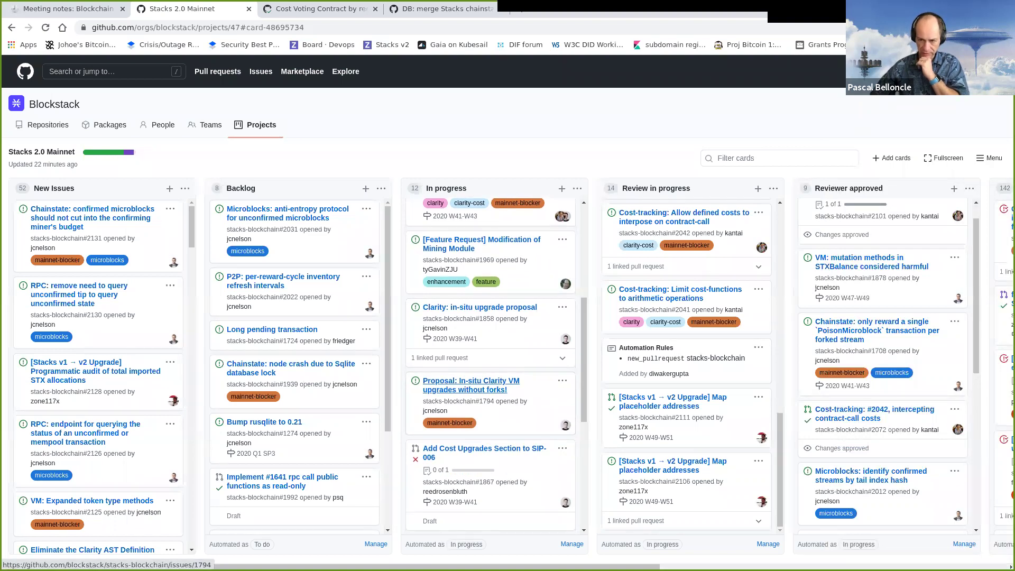
scroll(470, 386, down, 1)
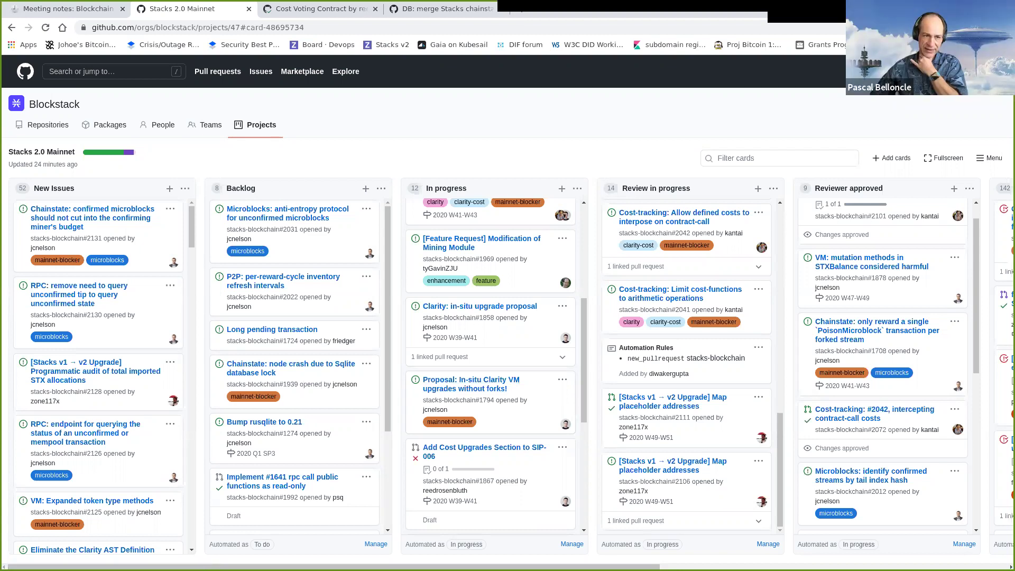
scroll(490, 365, down, 2)
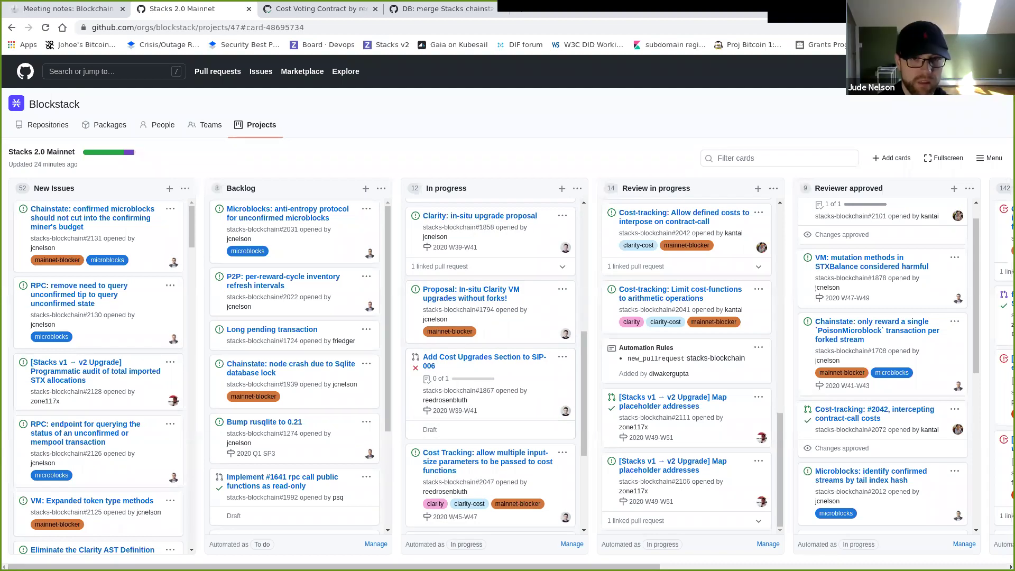
click(484, 357)
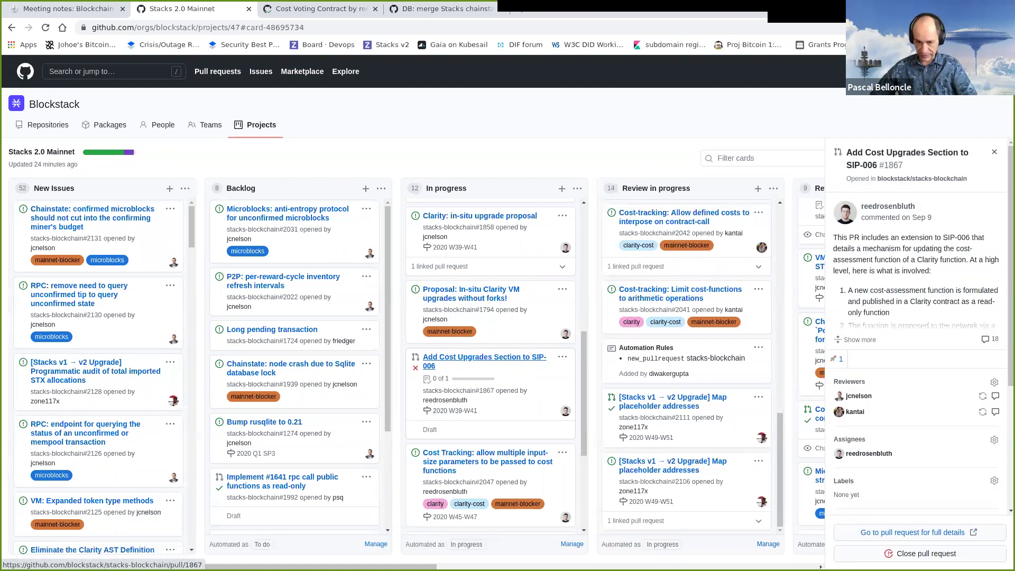
key(Escape)
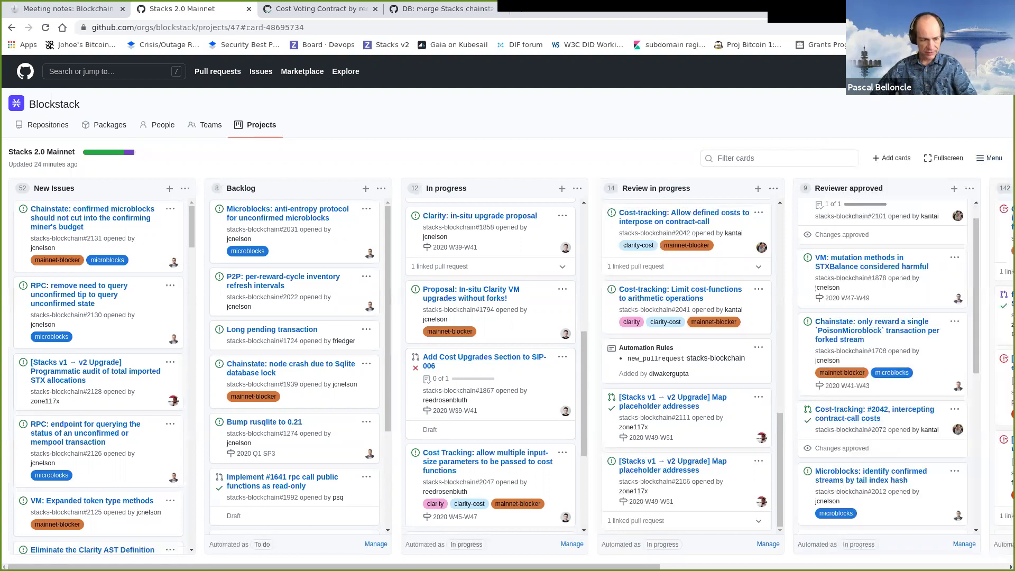
Step: Look over the neighbouring In progress cards again and reopen the details of the "Add Cost Upgrades Section to SIP-006" pull request
scroll(484, 401, up, 1)
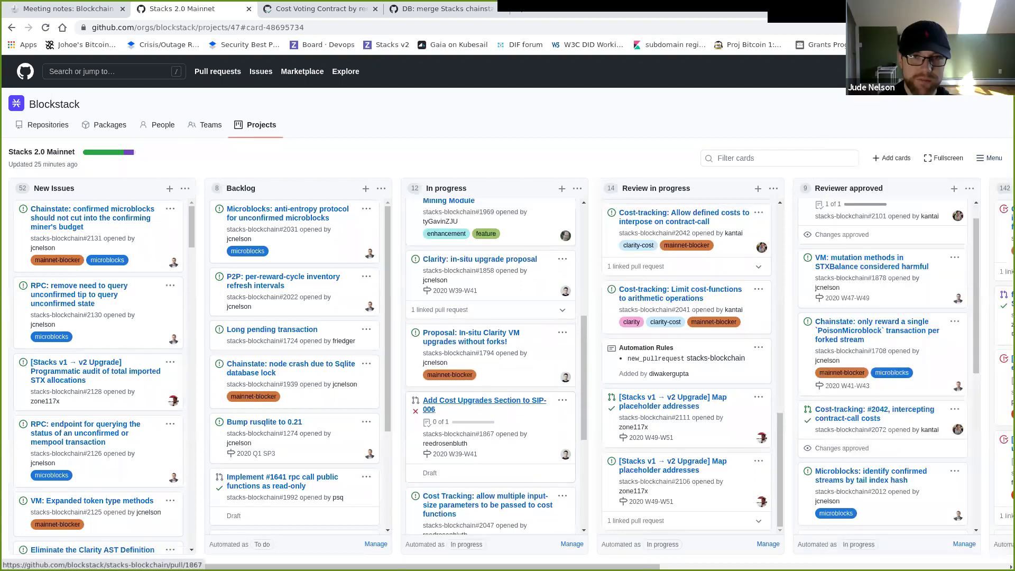
scroll(465, 383, up, 1)
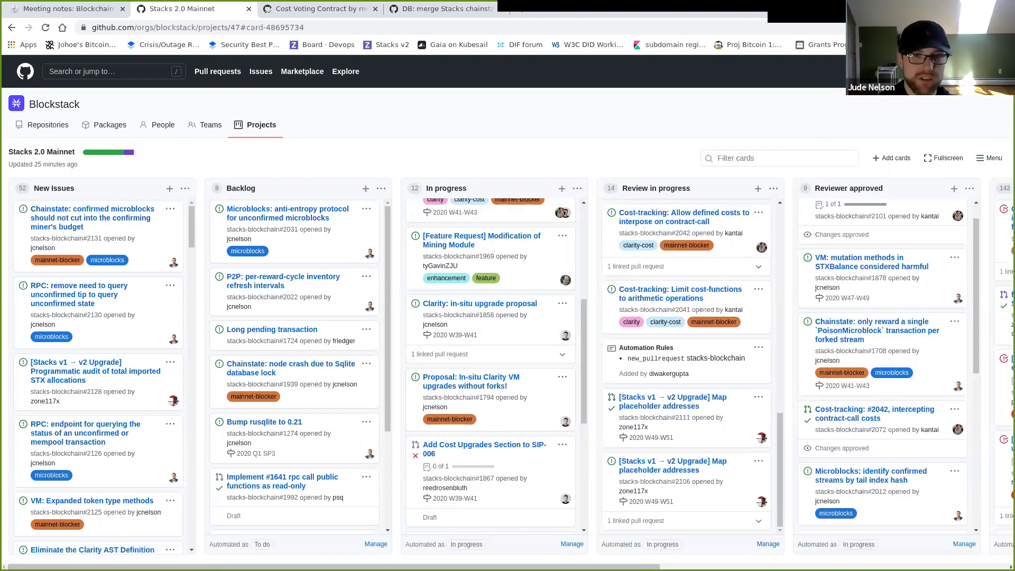
scroll(470, 312, down, 2)
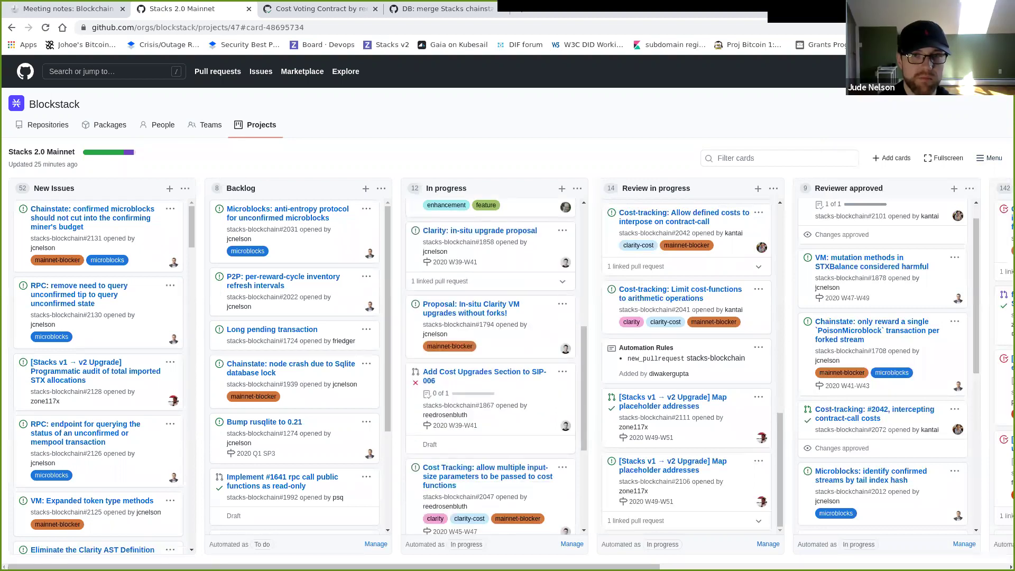
scroll(491, 364, down, 2)
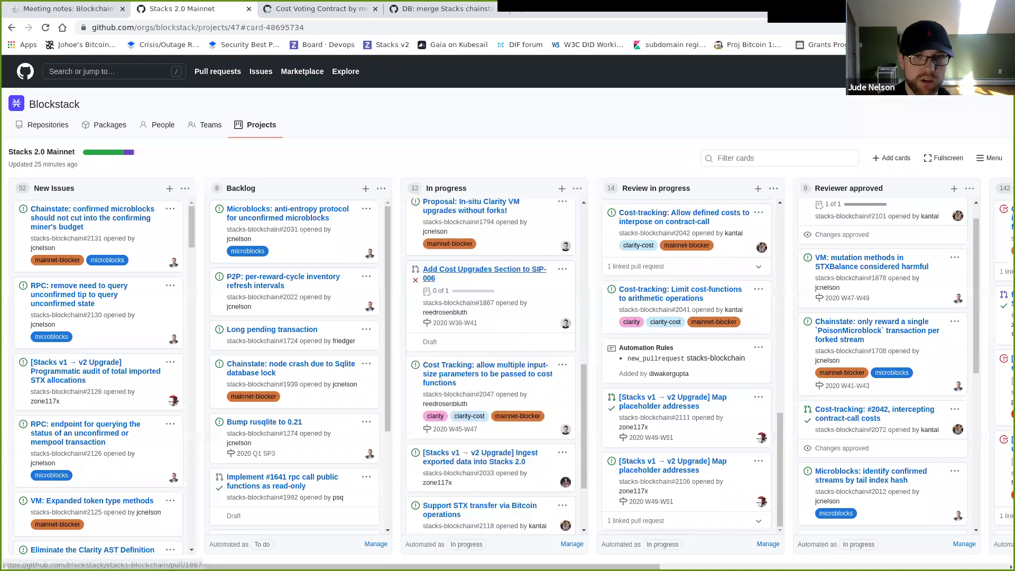
click(485, 269)
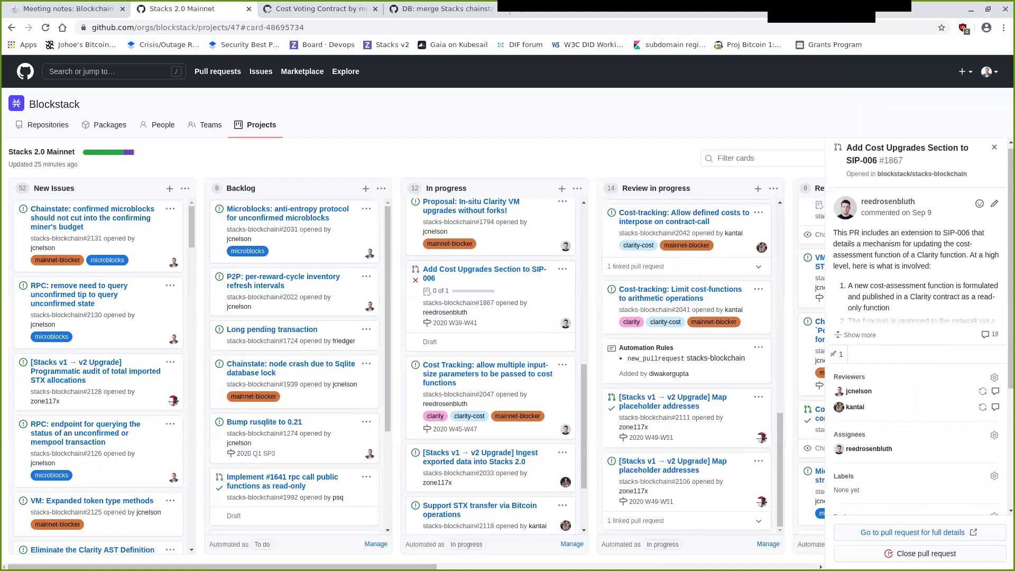
Step: Read the full description of the "Add Cost Upgrades Section to SIP-006" pull request, including its discussion questions, and close its details
scroll(919, 438, down, 3)
scroll(920, 439, up, 3)
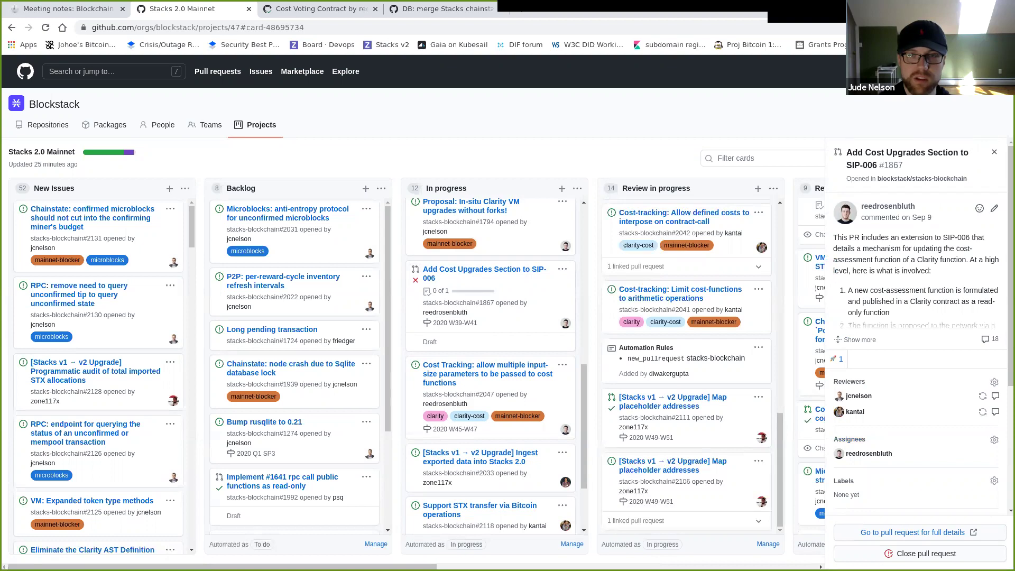
click(856, 339)
scroll(920, 328, down, 5)
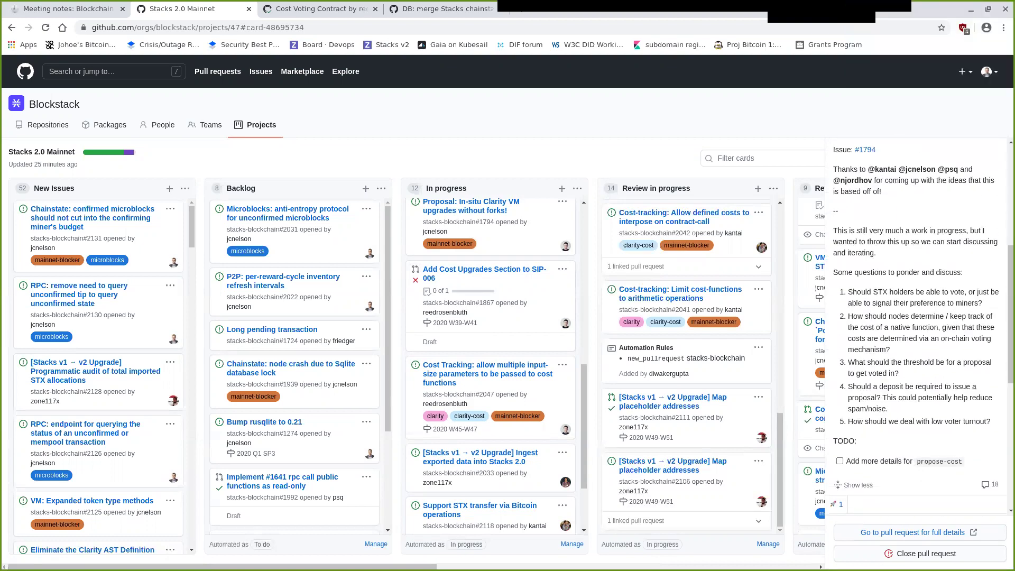
scroll(920, 328, up, 5)
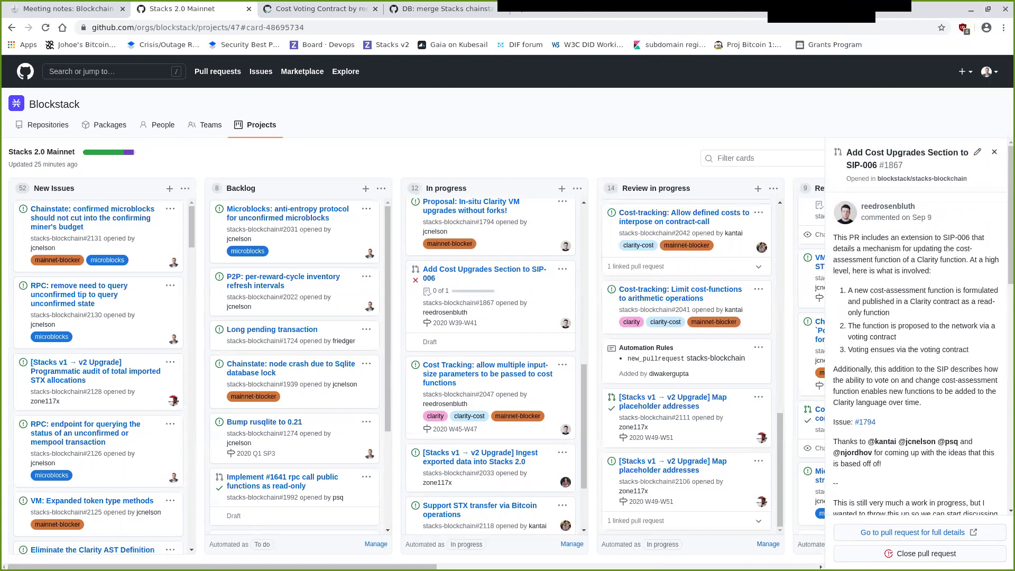
key(Escape)
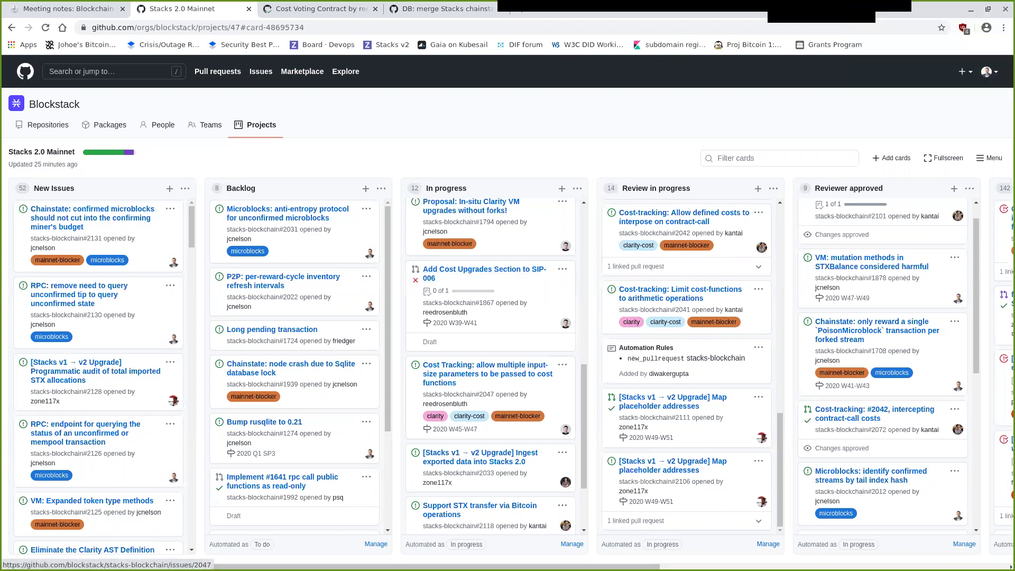
Step: Check the description, assignee and linked pull requests of the "Cost Tracking: allow multiple input-size parameters to be passed to cost functions" issue
click(488, 373)
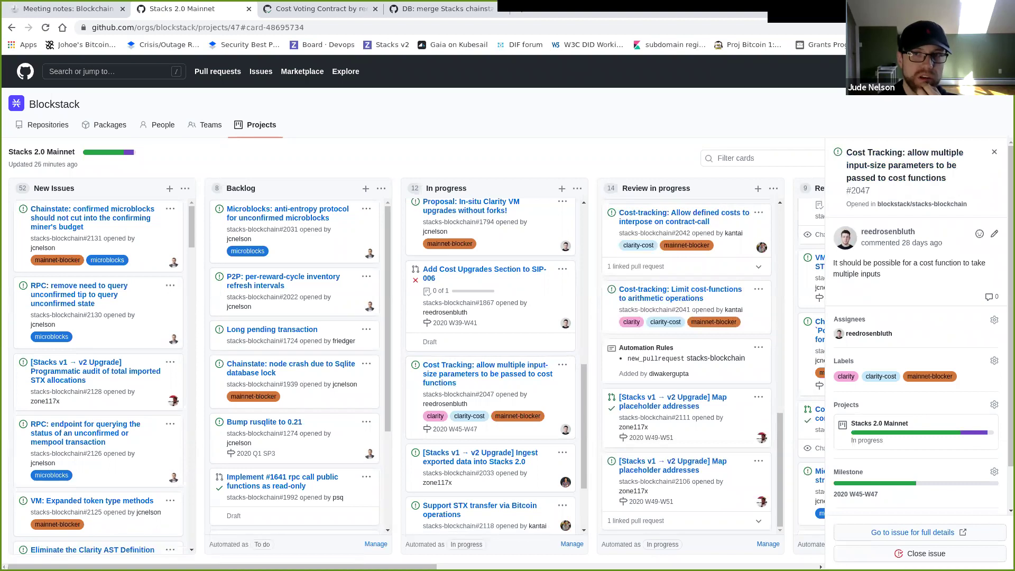
scroll(994, 272, down, 2)
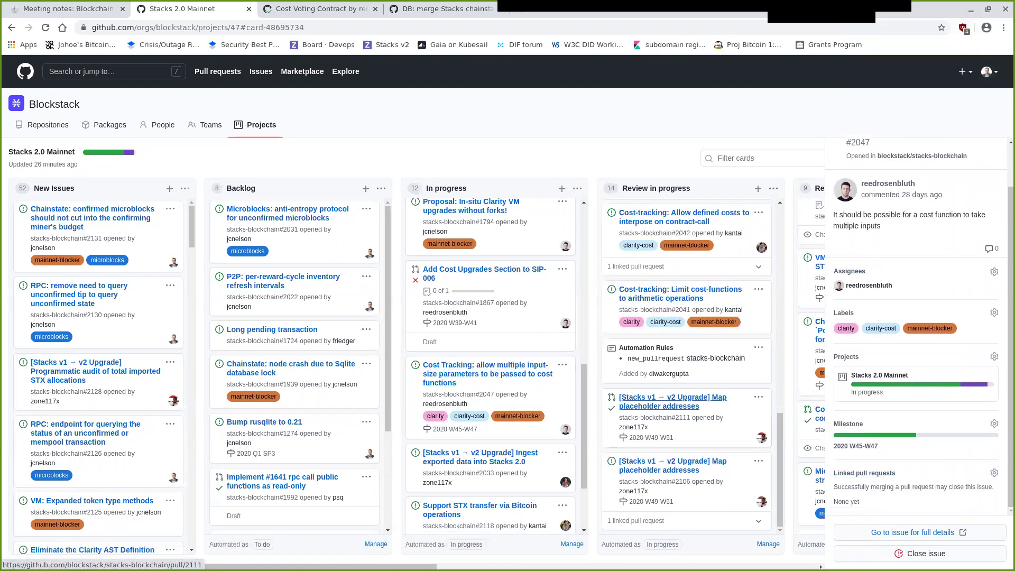
scroll(914, 317, up, 2)
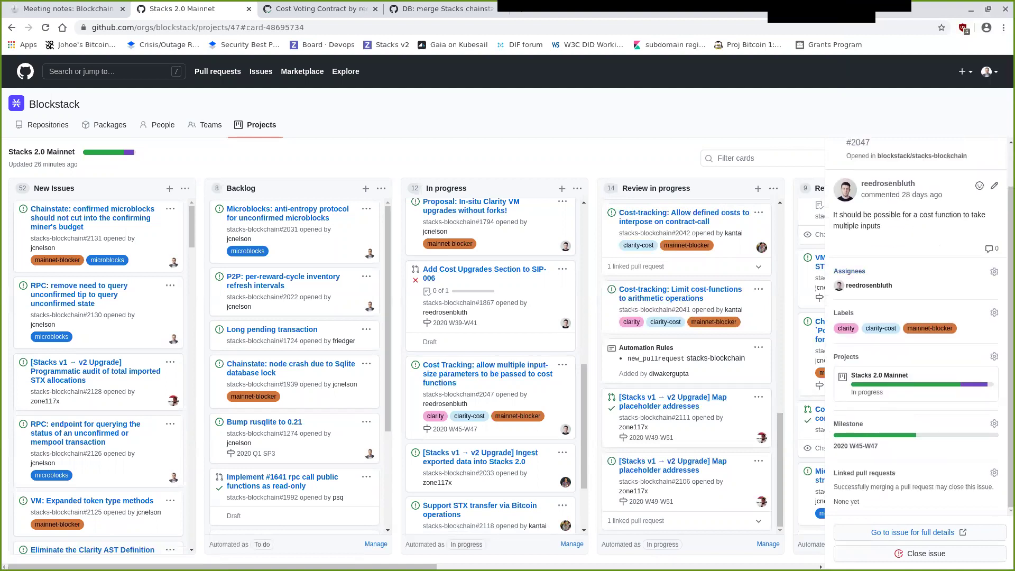
key(Escape)
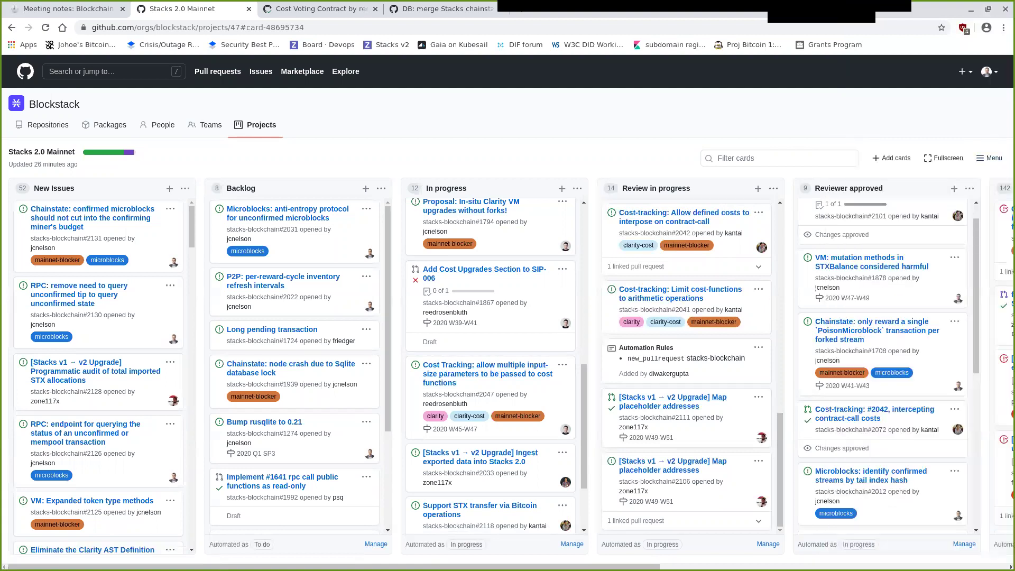
Step: Check the details and assignee of the "[Stacks v1 → v2 Upgrade] Ingest exported data into Stacks 2.0" issue in In progress
scroll(491, 370, down, 3)
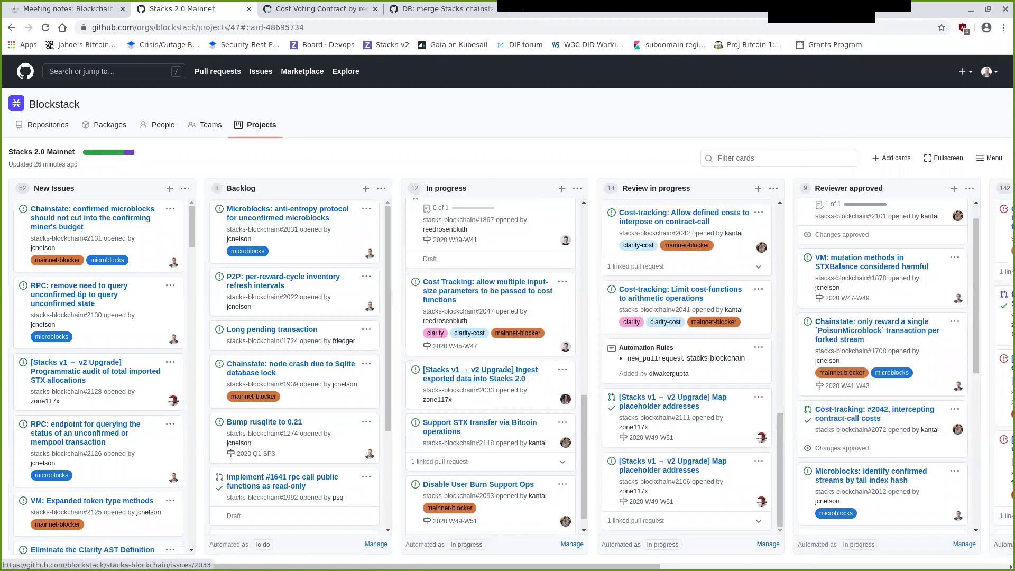
click(476, 373)
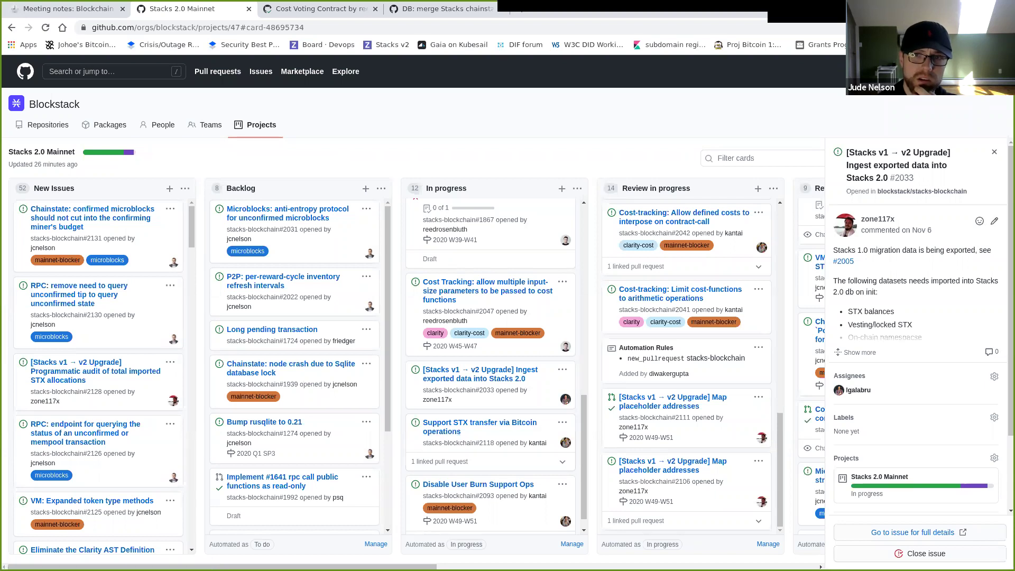
scroll(920, 327, down, 1)
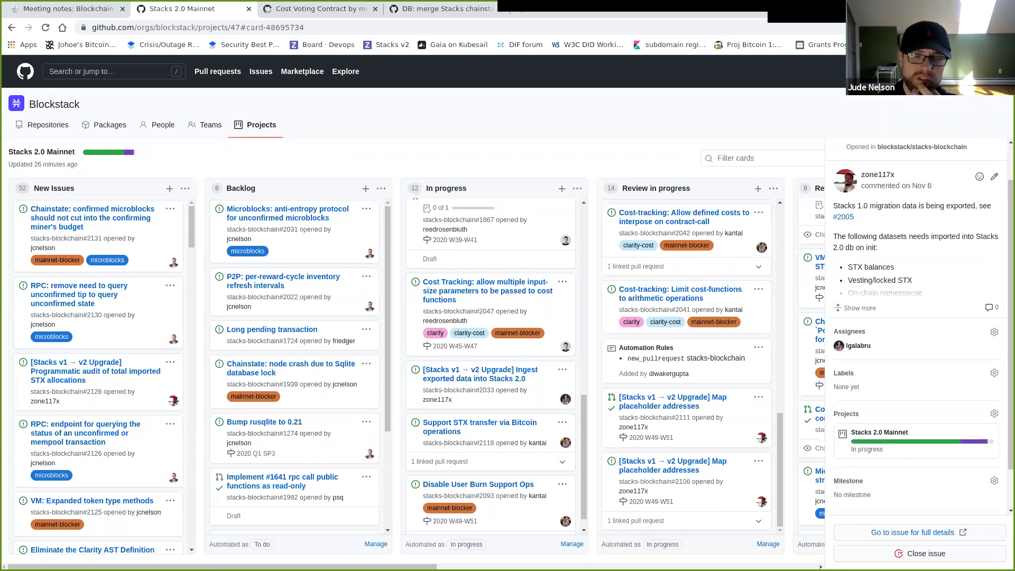
scroll(919, 328, up, 1)
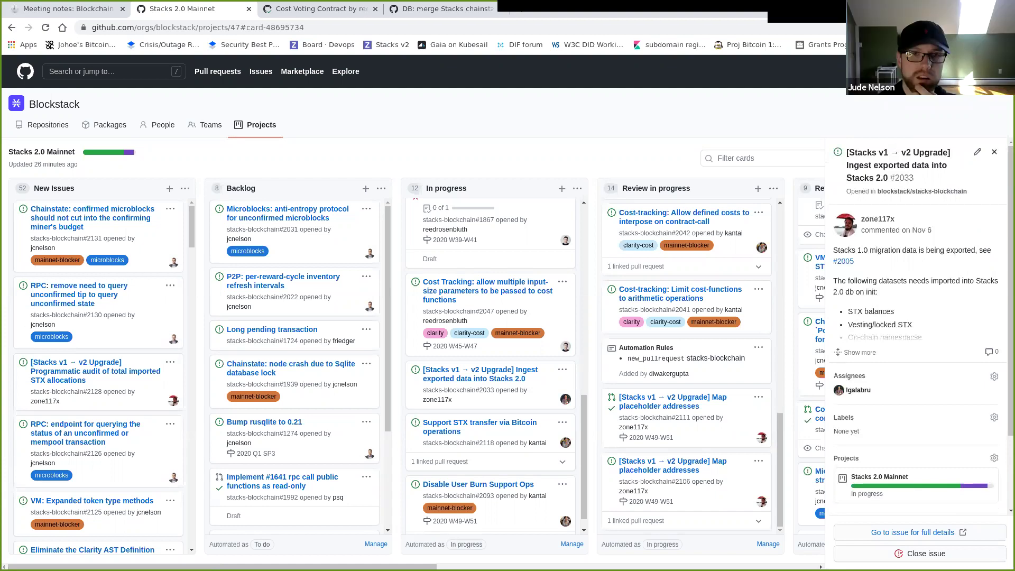
key(Escape)
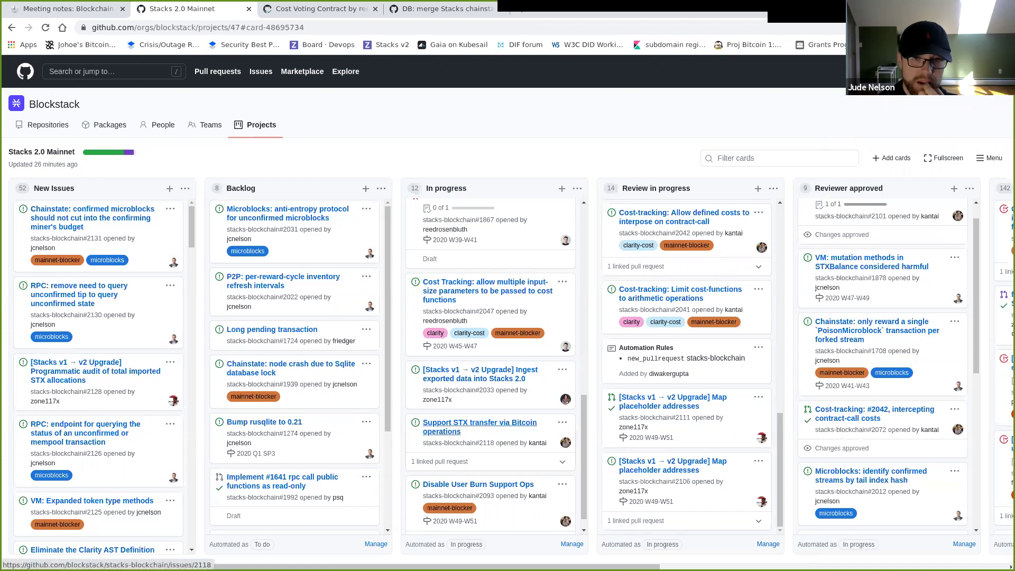
Step: Move "Support STX transfer via Bitcoin operations" and "Disable User Burn Support Ops" from In progress to Review in progress, above the Automation Rules note
drag(480, 423, 677, 296)
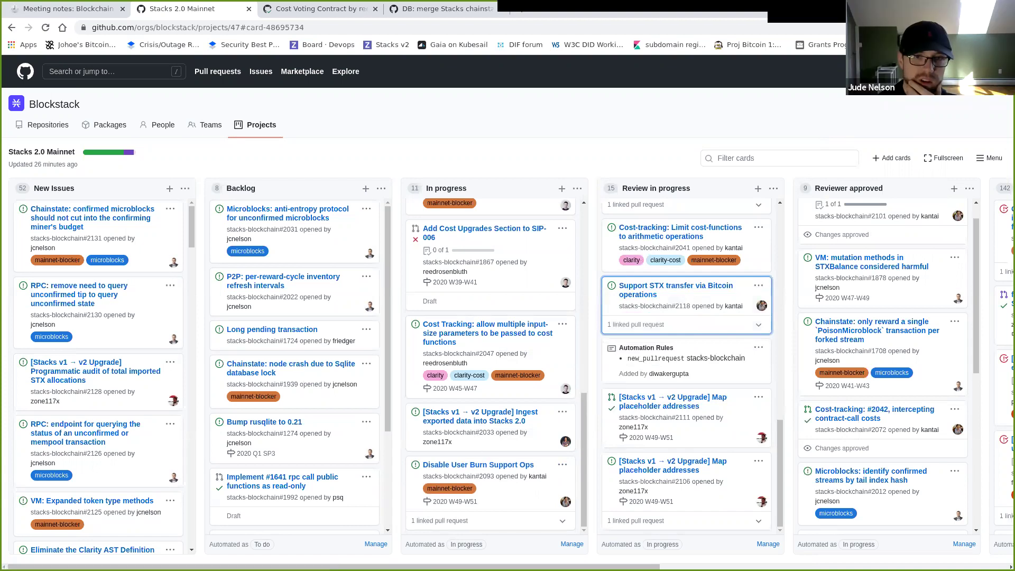
mouse_move(479, 491)
mouse_down()
mouse_move(677, 344)
mouse_move(681, 304)
mouse_up()
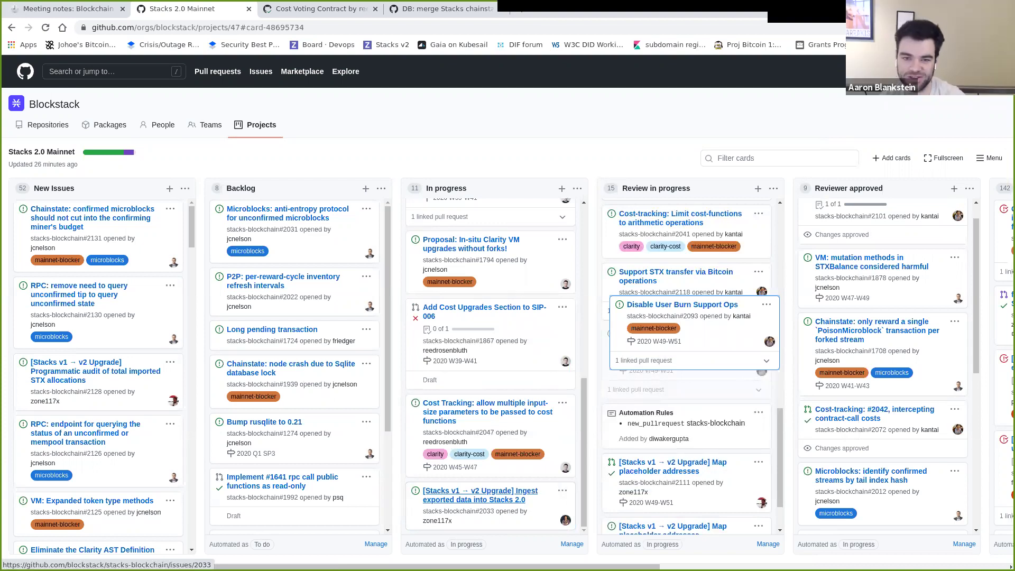
drag(682, 305, 682, 317)
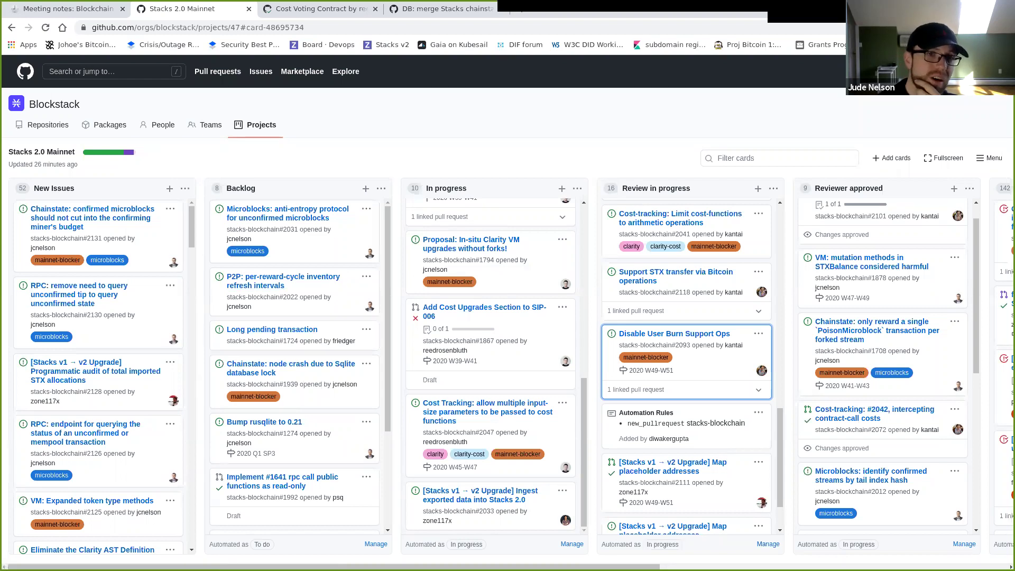
Step: Check the "Chainstate: confirmed microblocks should not cut into the confirming miner's budget" issue and move it from New Issues to the top of Reviewer approved
click(92, 217)
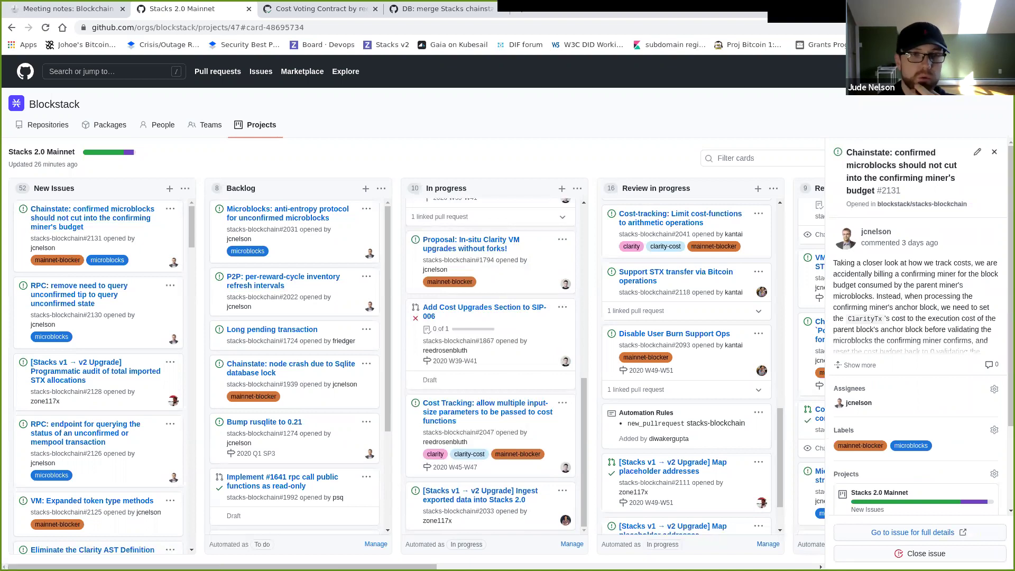
key(Escape)
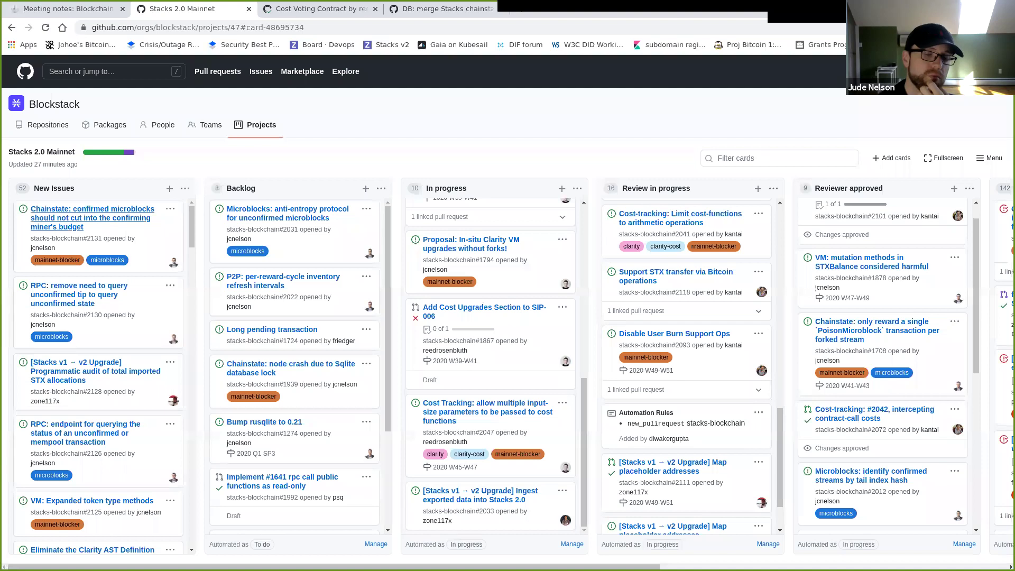
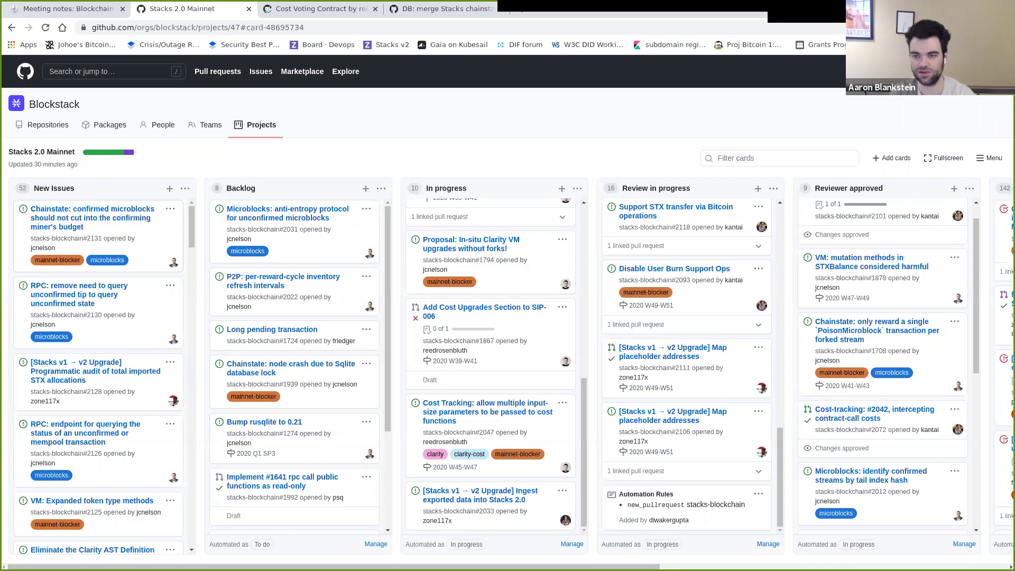
drag(98, 235, 888, 267)
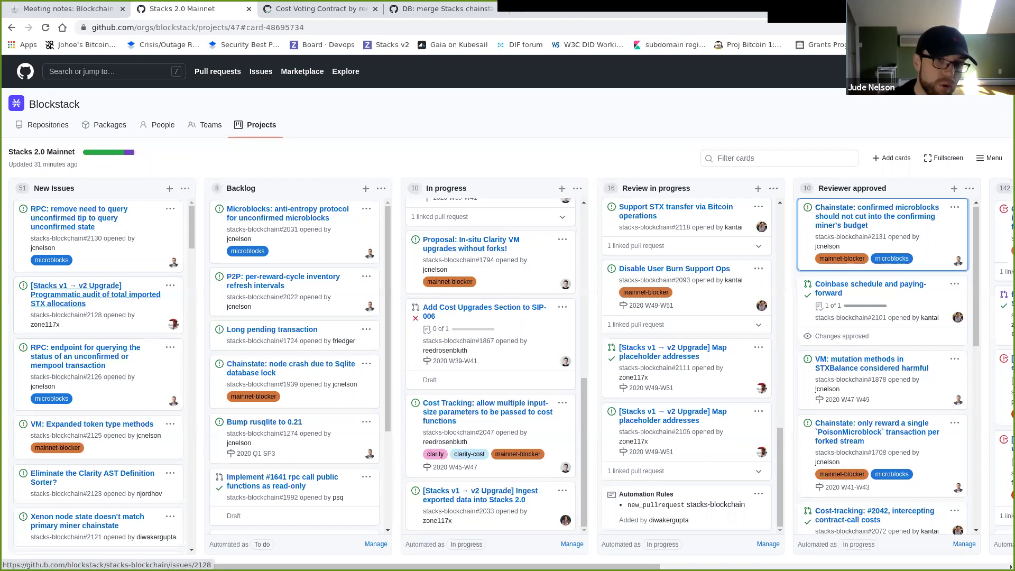
Step: Check the STX allocations audit issue and move "RPC: endpoint for querying the status of an unconfirmed or mempool transaction" from New Issues to Reviewer approved
click(95, 294)
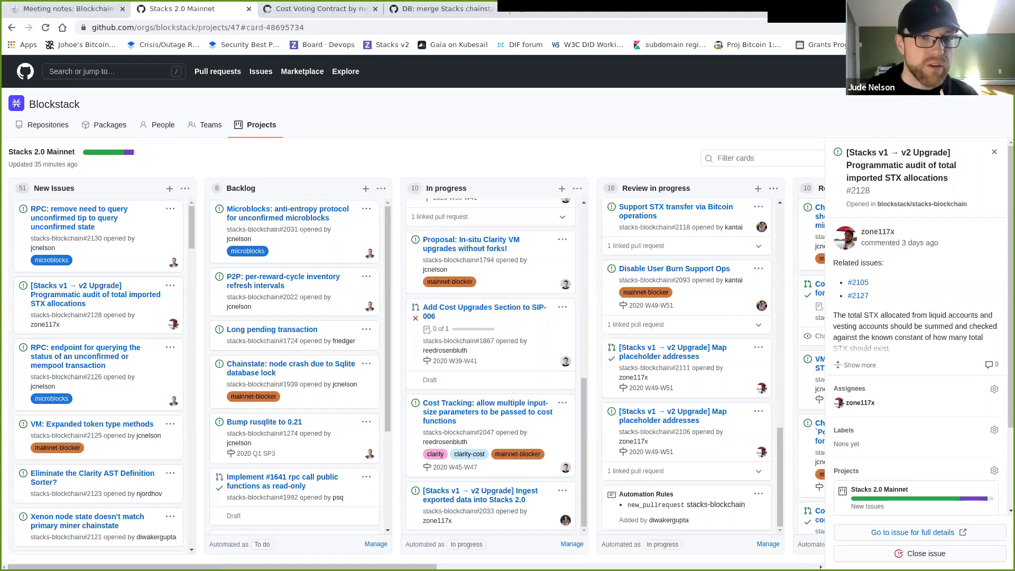
scroll(85, 354, down, 1)
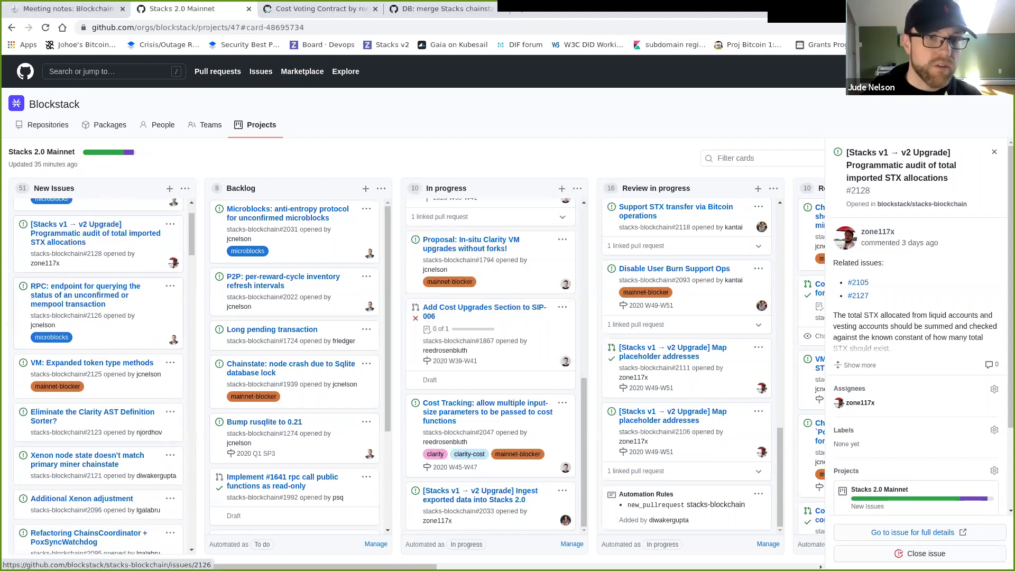
drag(79, 294, 833, 288)
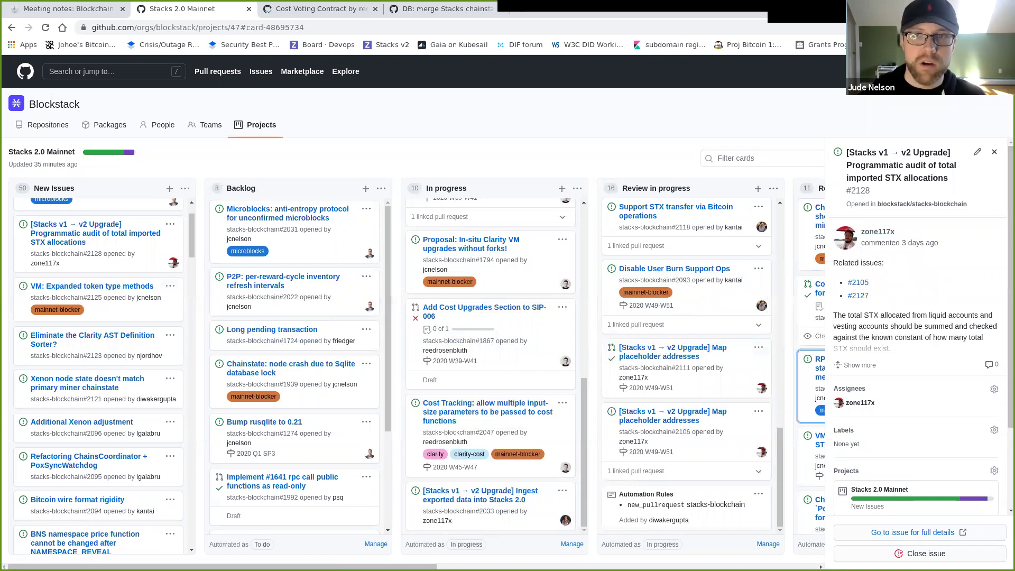
key(Escape)
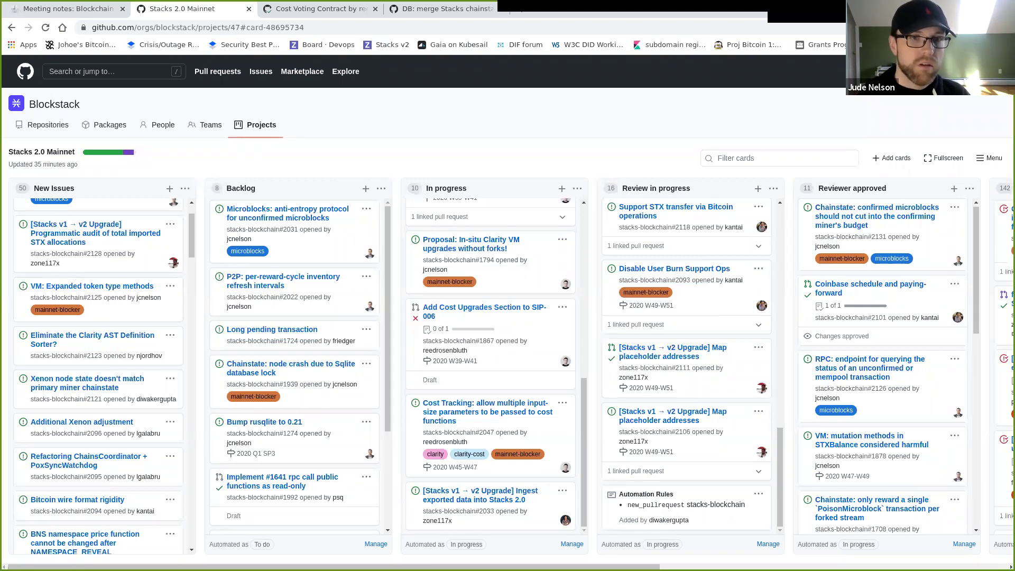
Step: Read the "VM: Expanded token type methods" issue and move it from New Issues to Backlog, below the microblocks anti-entropy card
click(92, 286)
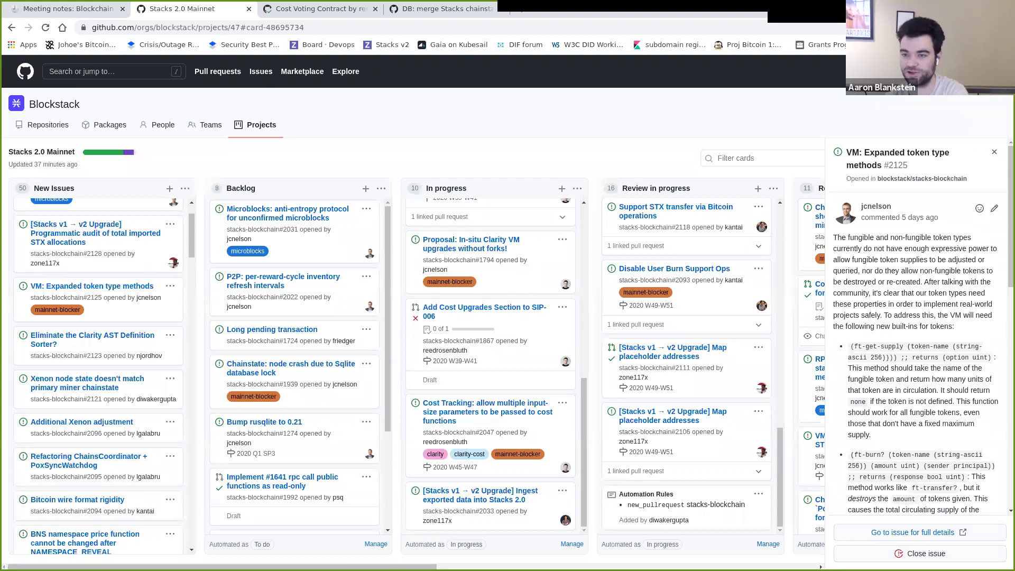
scroll(923, 326, down, 15)
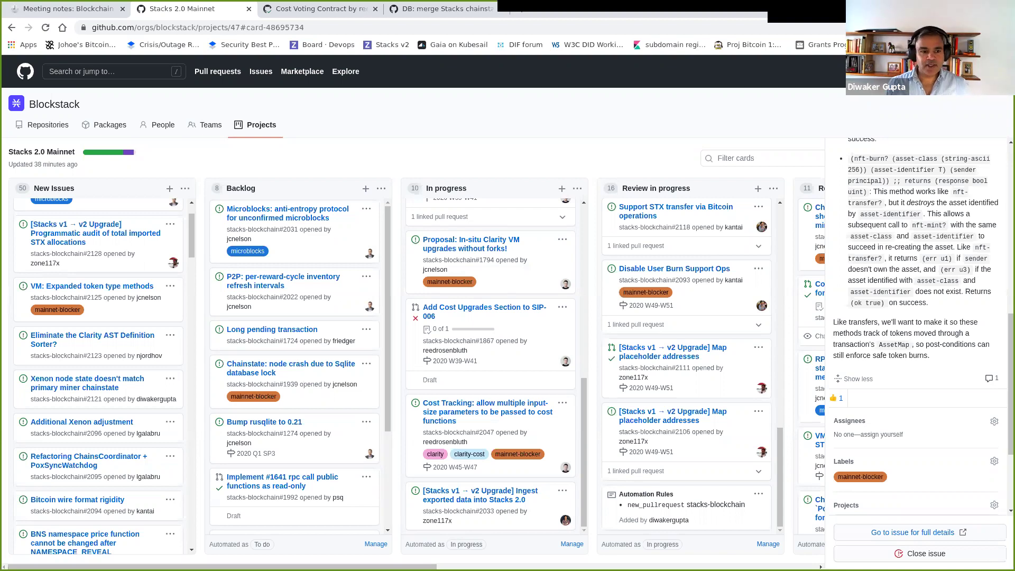
drag(92, 286, 288, 278)
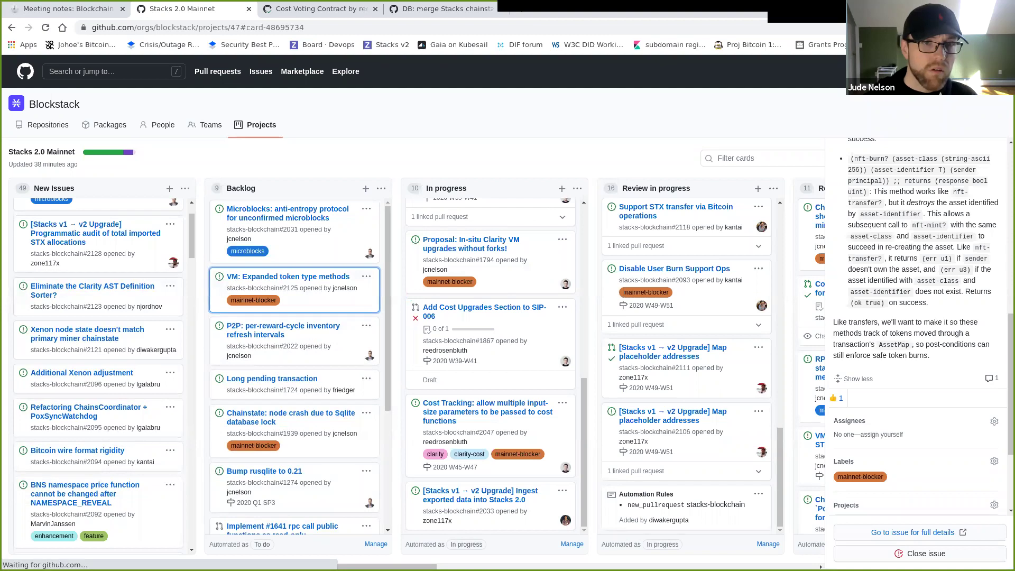
Step: Read the full description of the "Eliminate the Clarity AST Definition Sorter?" issue in New Issues
click(92, 286)
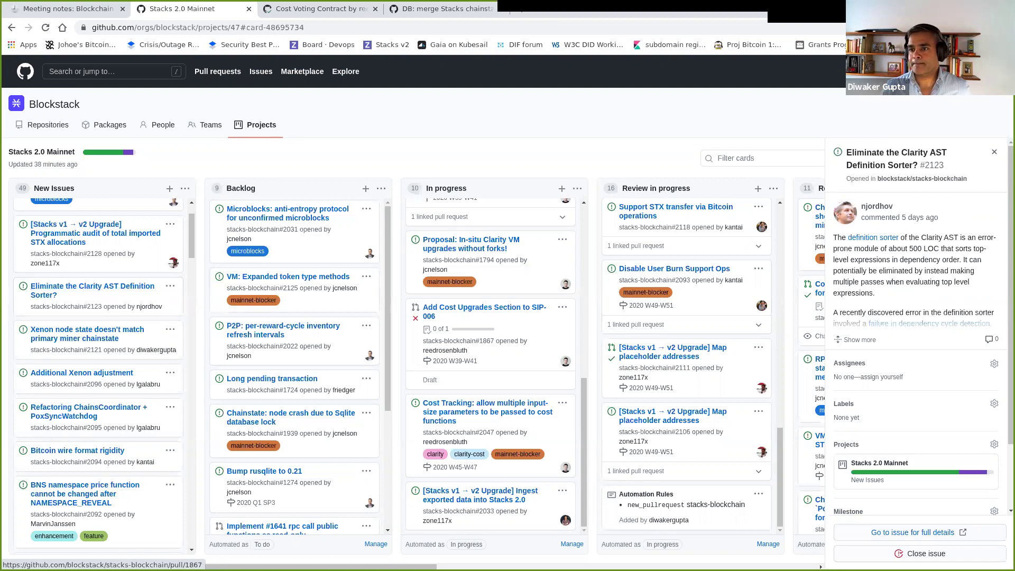
click(857, 339)
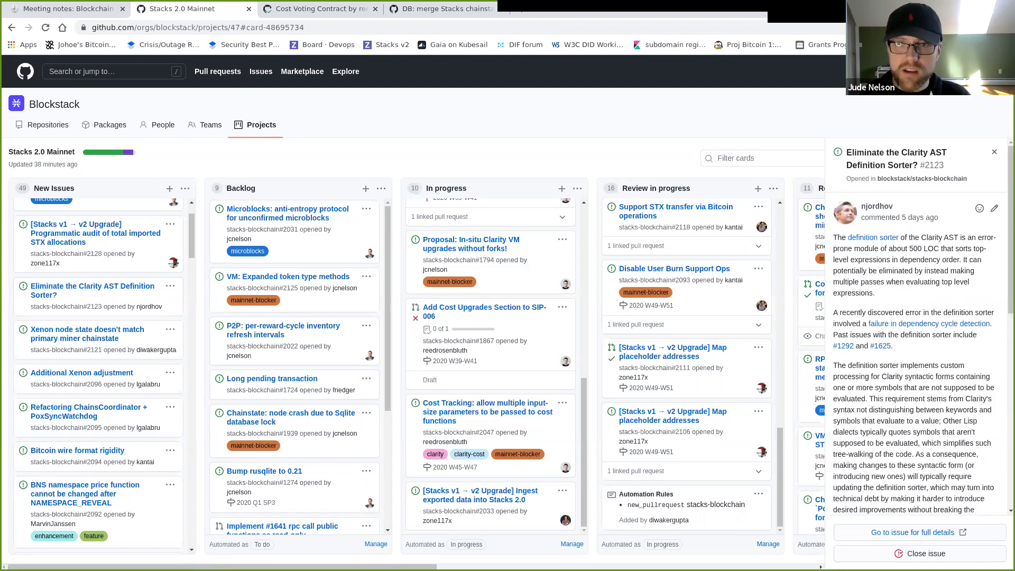
scroll(922, 326, down, 3)
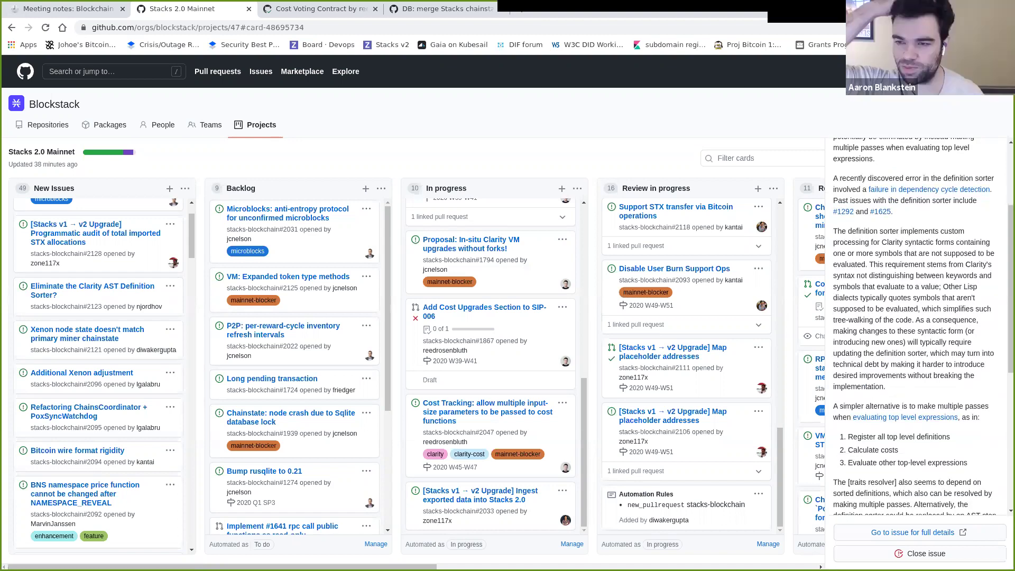
scroll(922, 325, down, 1)
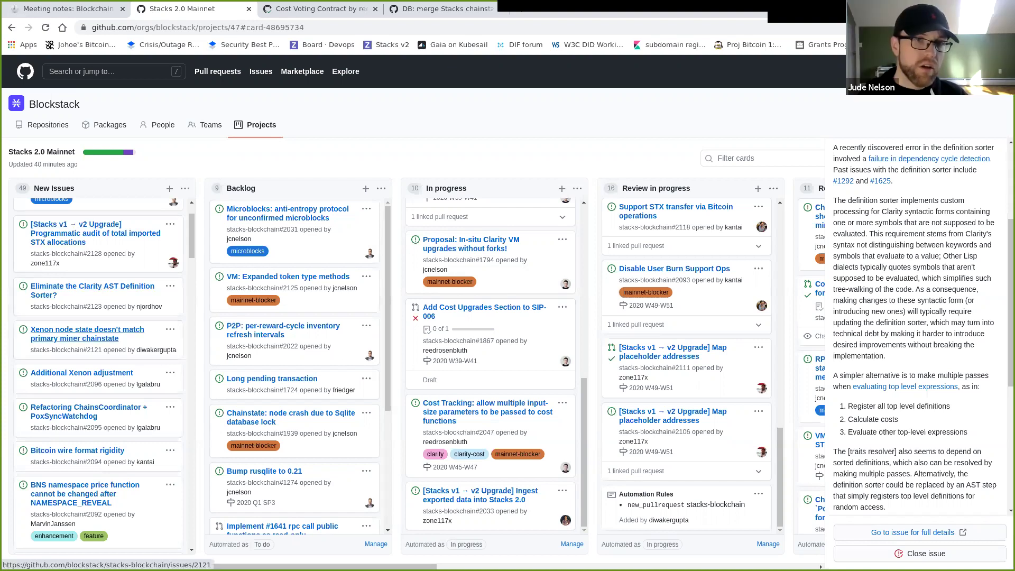
Step: Check the "Xenon node state doesn't match primary miner chainstate" issue and move it from New Issues to the top of Backlog
click(87, 329)
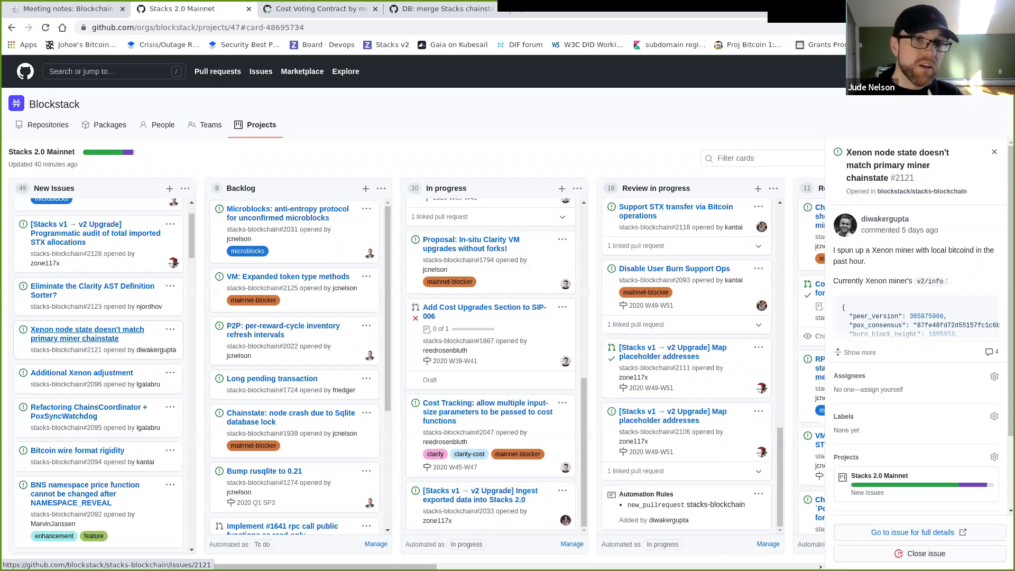
scroll(87, 333, down, 1)
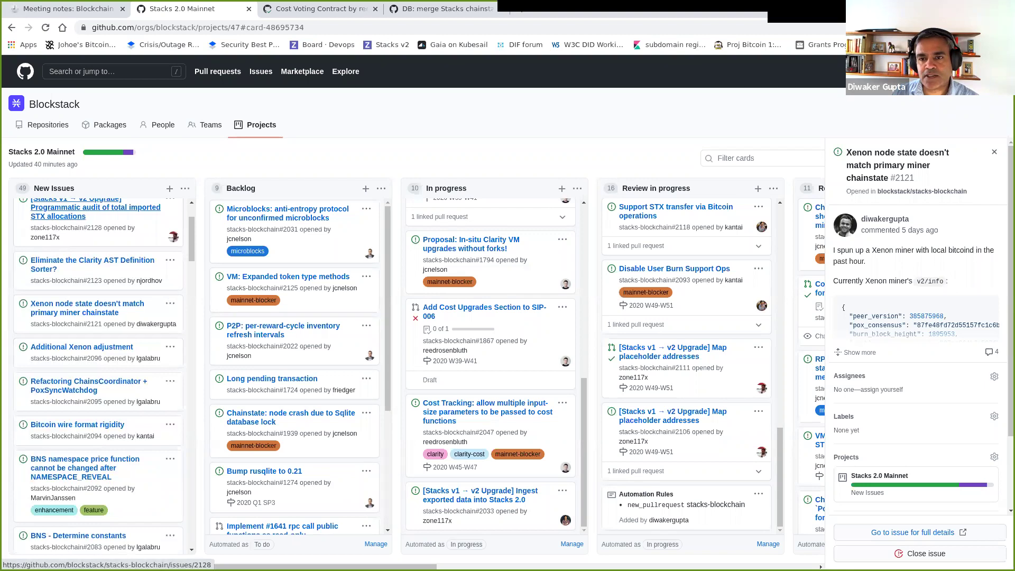
drag(88, 303, 300, 221)
drag(291, 192, 290, 197)
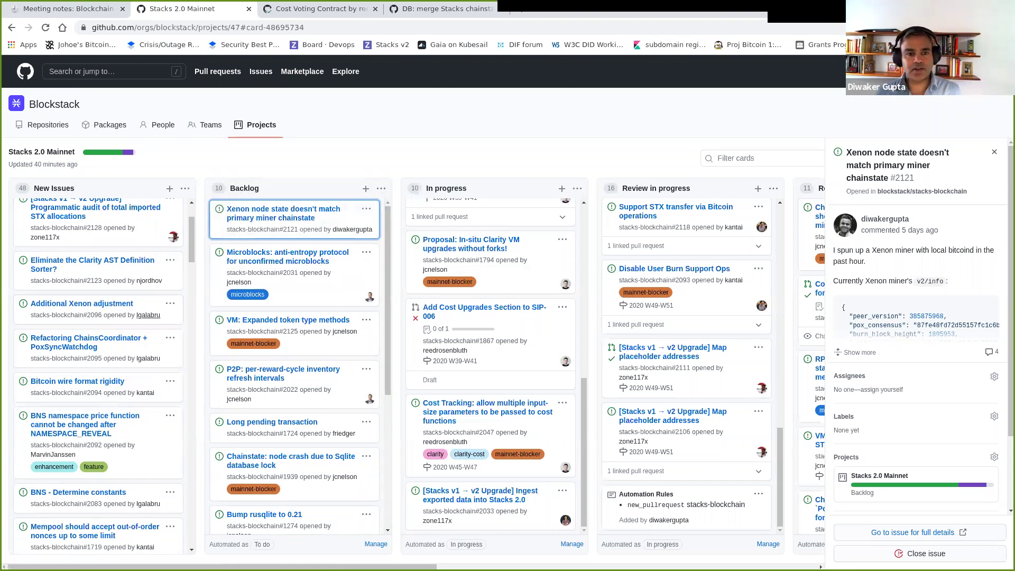
Step: Read the full description of the "Additional Xenon adjustment" issue in New Issues and check its assignees, labels and project details
click(82, 304)
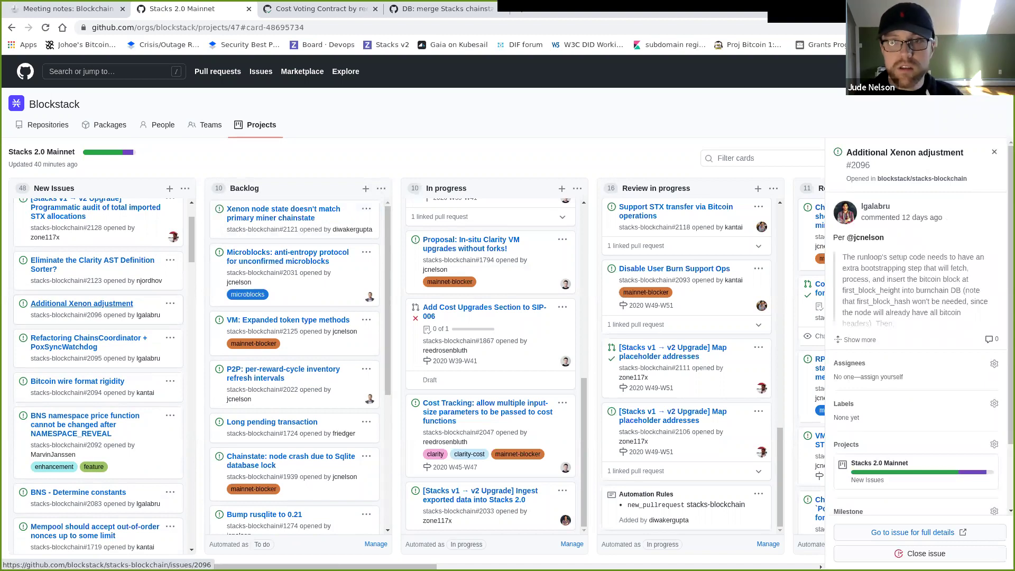
click(856, 340)
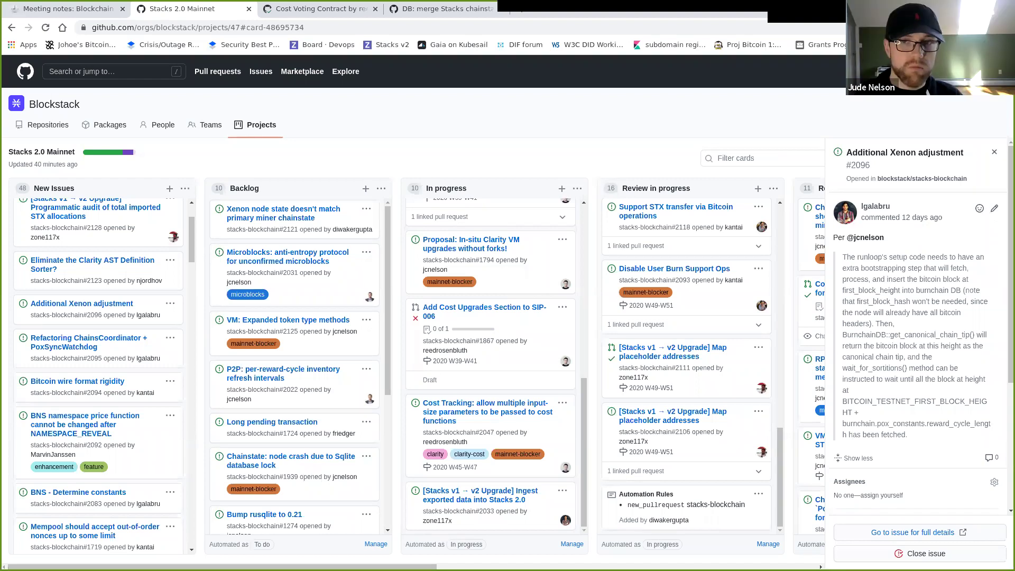
scroll(920, 328, down, 4)
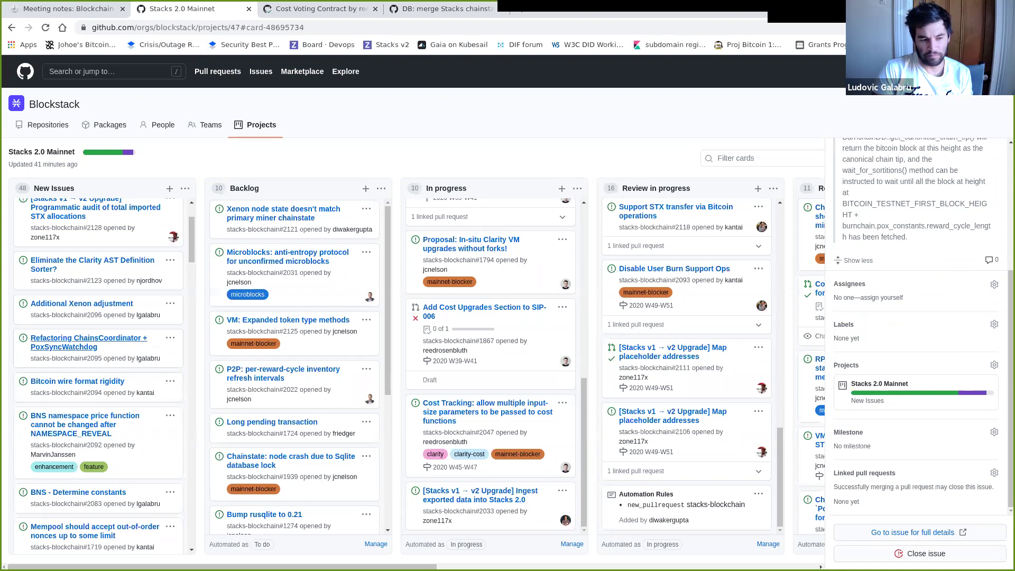
Step: Check the "Refactoring ChainsCoordinator + PoxSyncWatchdog" issue in New Issues and look over the column's other cards
click(85, 342)
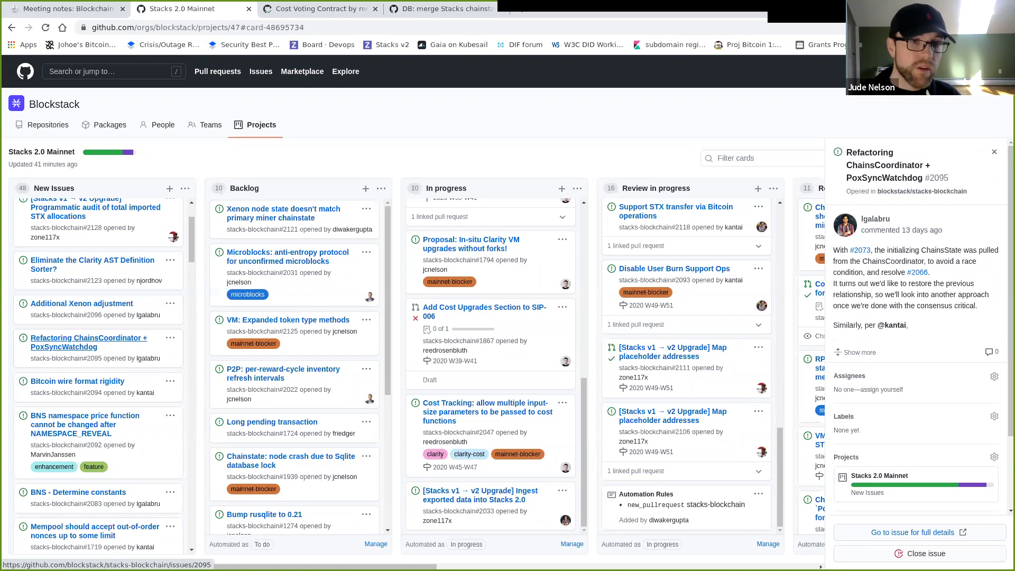
scroll(85, 342, down, 5)
scroll(98, 375, up, 5)
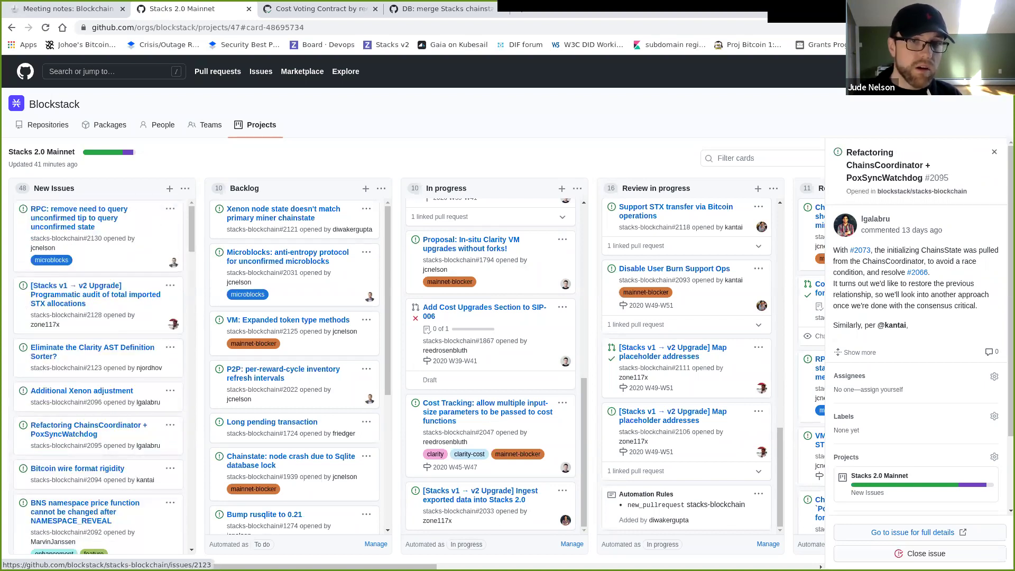
Step: Look through the Backlog cards down to the end of the column and check the December 7 agenda in the meeting notes
scroll(294, 365, down, 2)
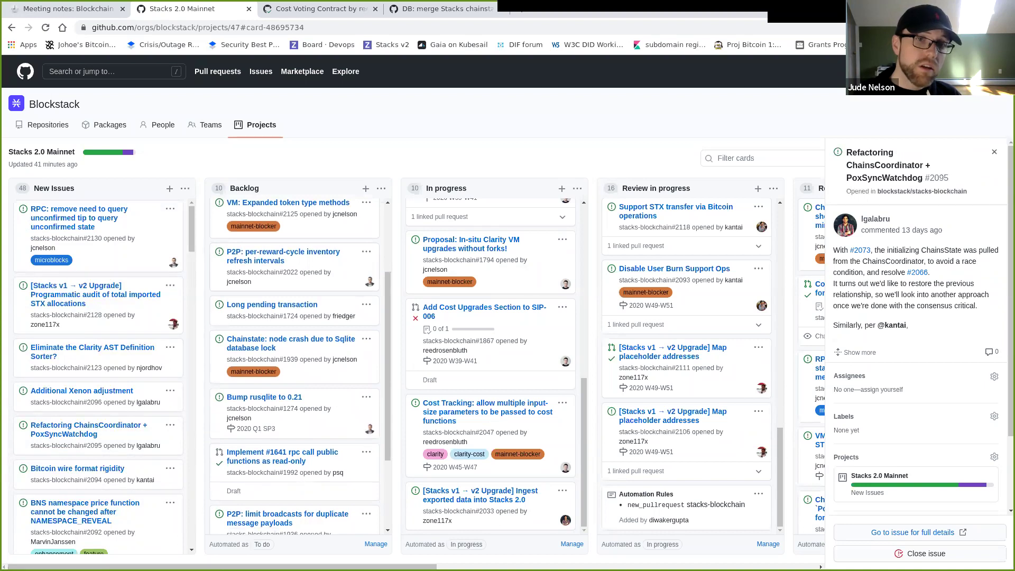
scroll(295, 364, down, 2)
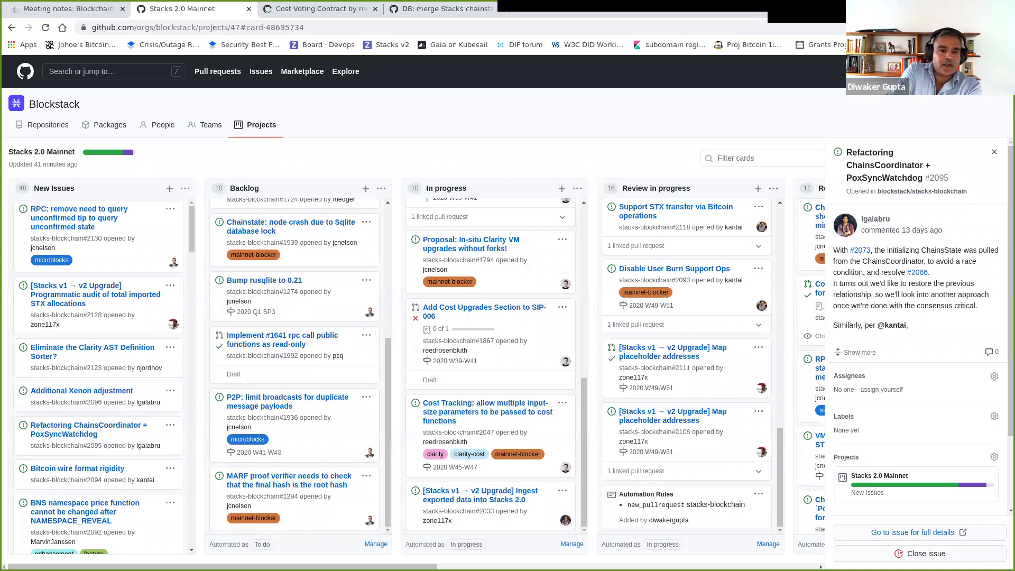
click(68, 8)
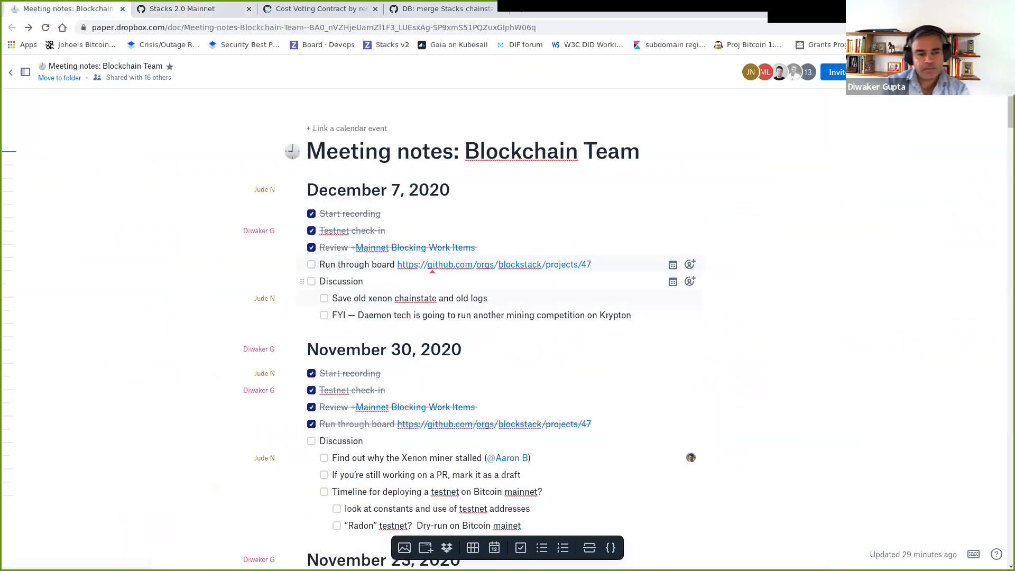
key(ctrl+Tab)
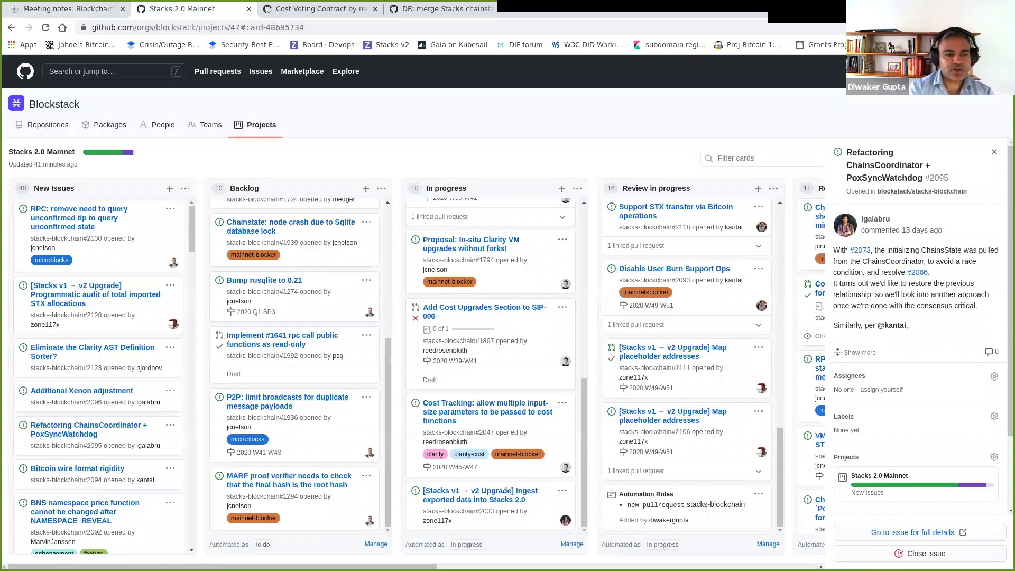
Step: Read the "BNS namespace price function cannot be changed after NAMESPACE_REVEAL" issue, including its full description and the comments on its issue page
scroll(88, 317, down, 2)
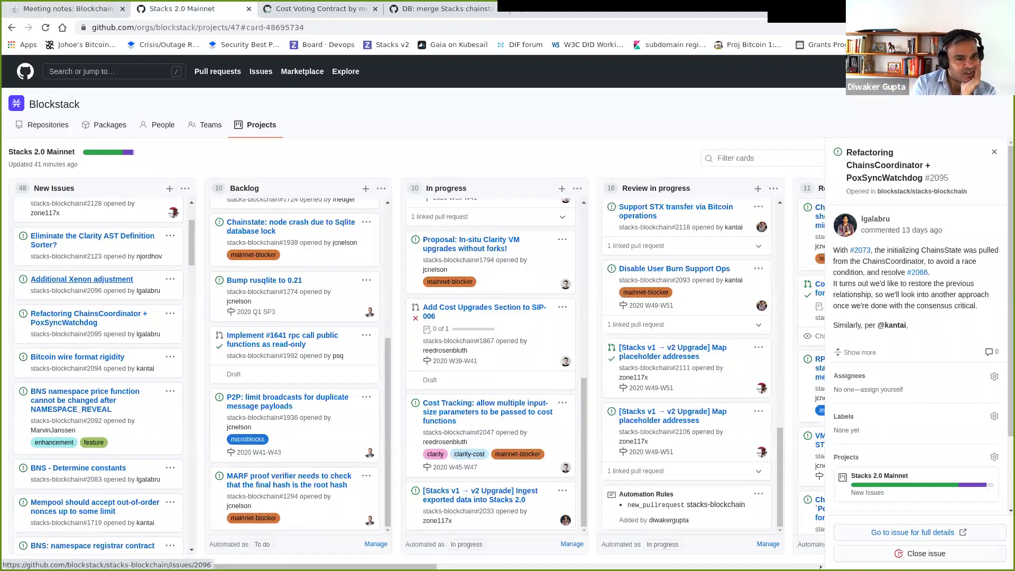
click(79, 393)
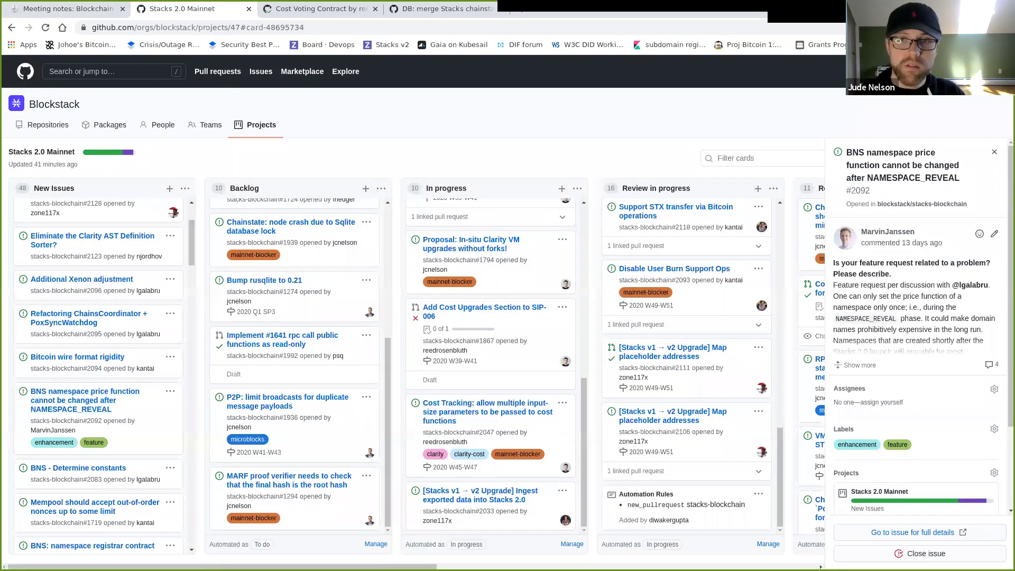
scroll(917, 328, down, 2)
click(859, 258)
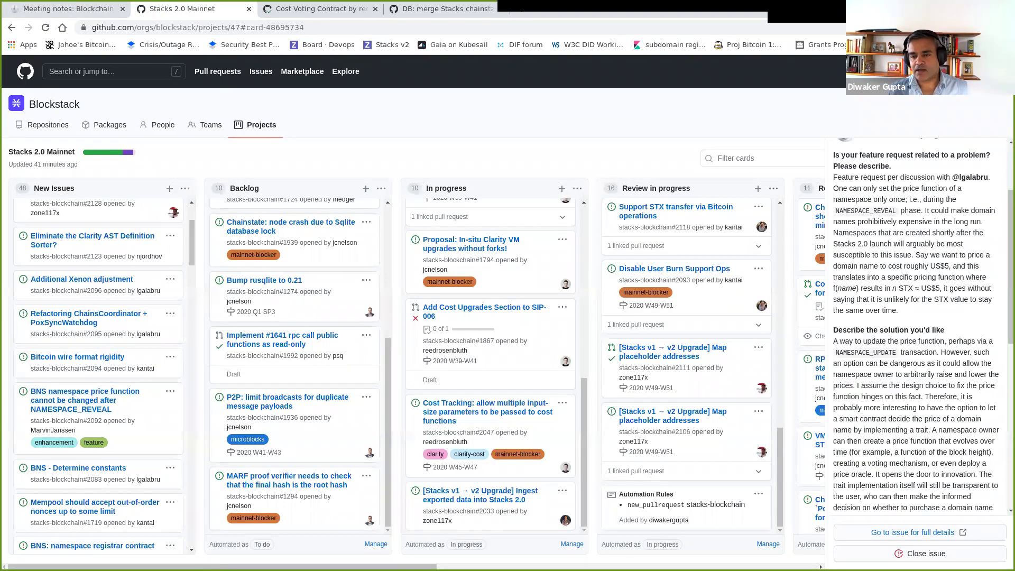
scroll(917, 327, down, 8)
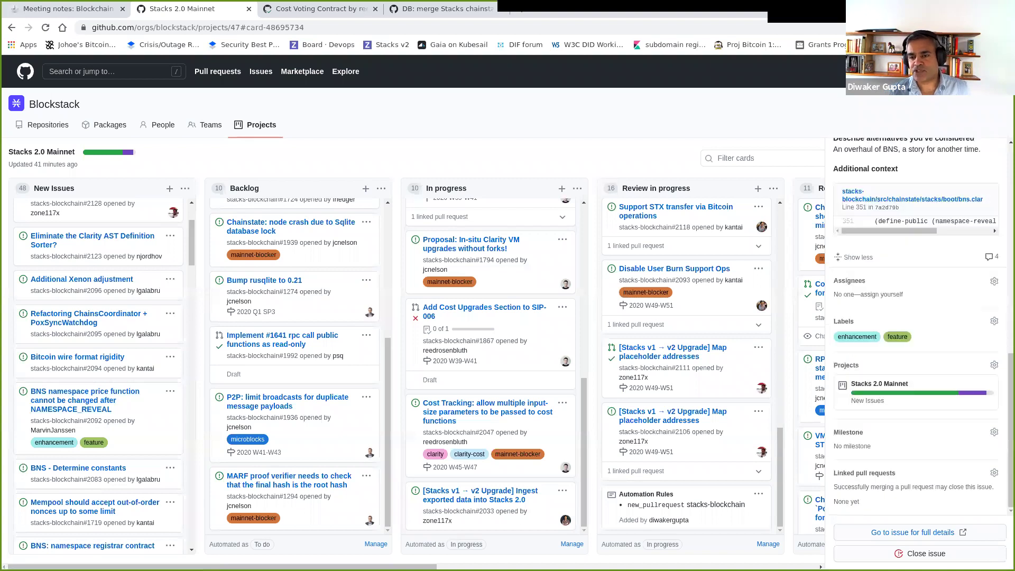
click(917, 532)
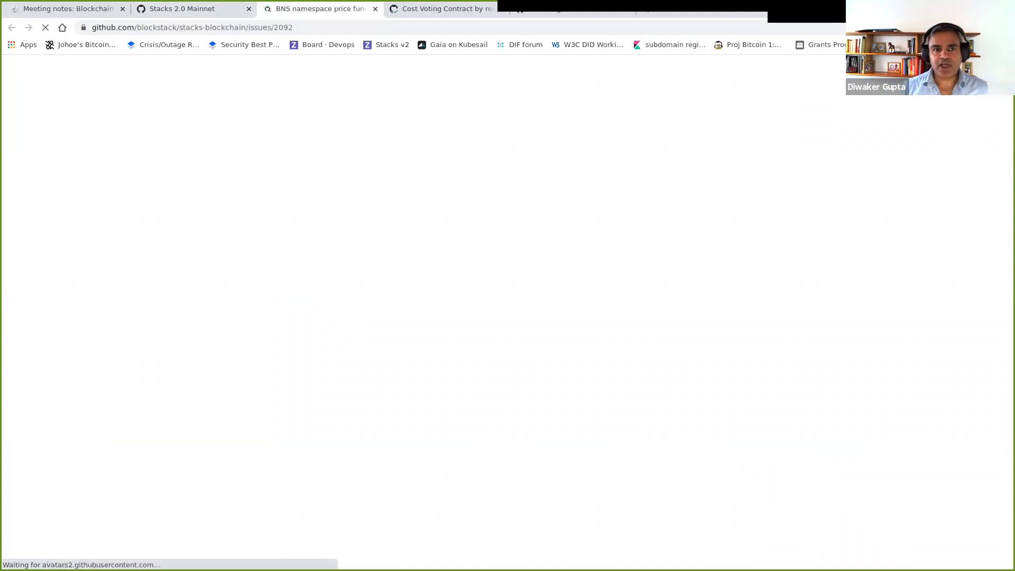
scroll(507, 317, down, 15)
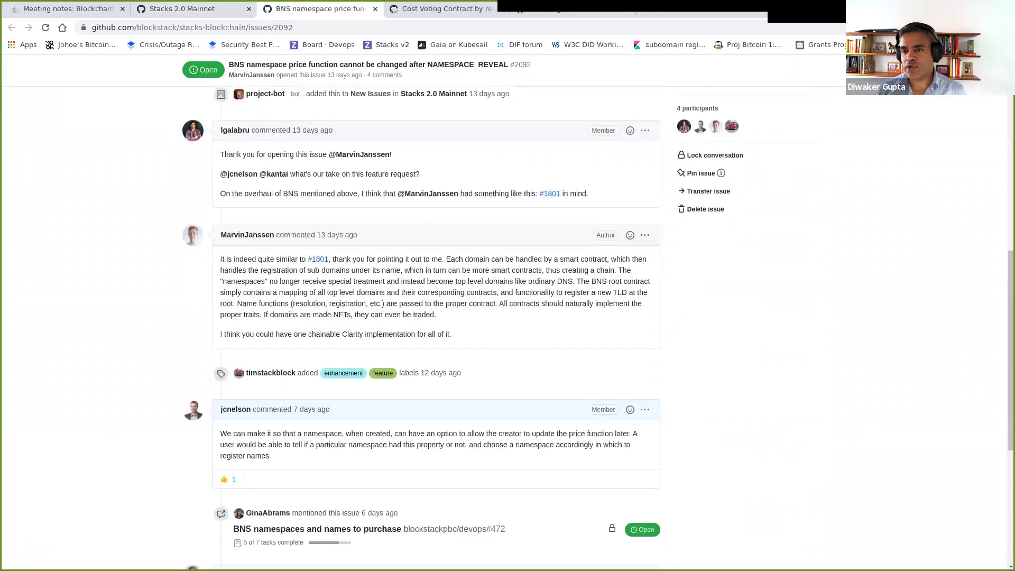
scroll(436, 317, up, 5)
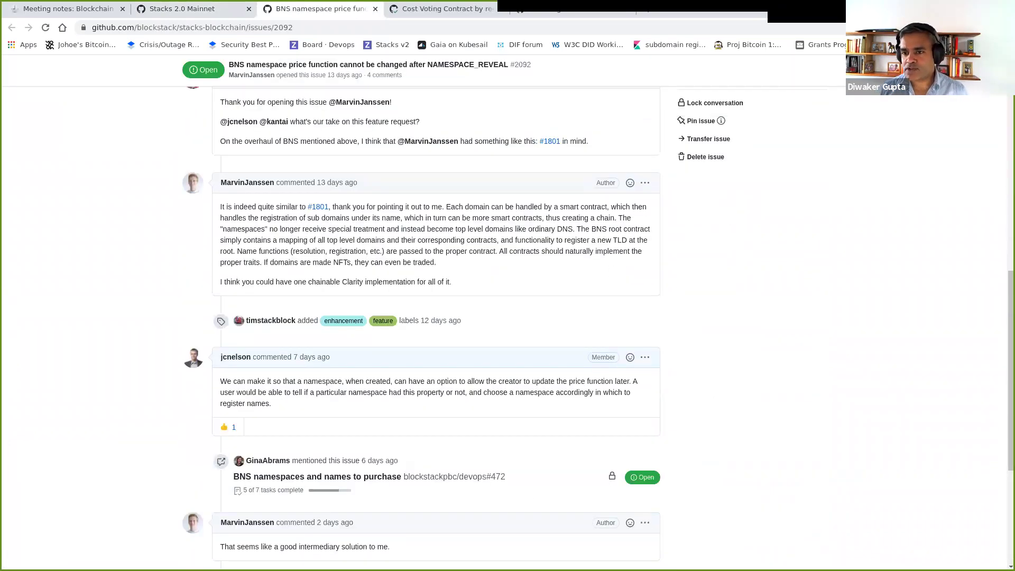